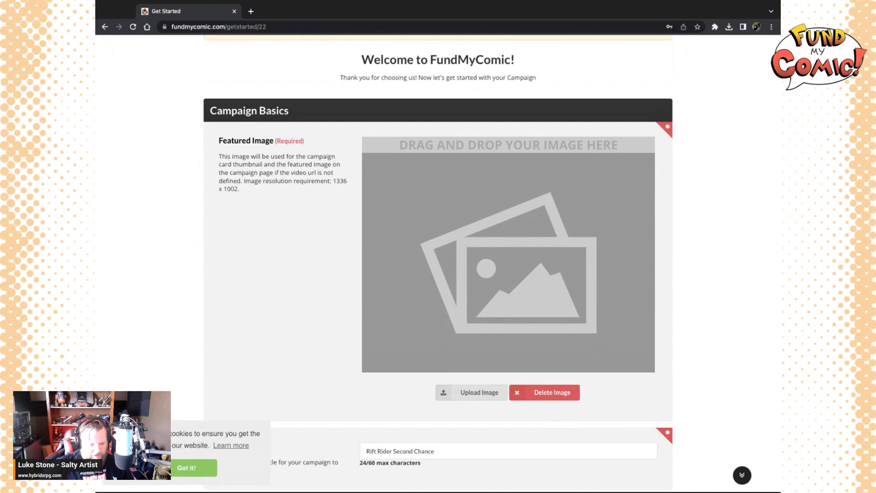
scroll(438, 269, "up", 1)
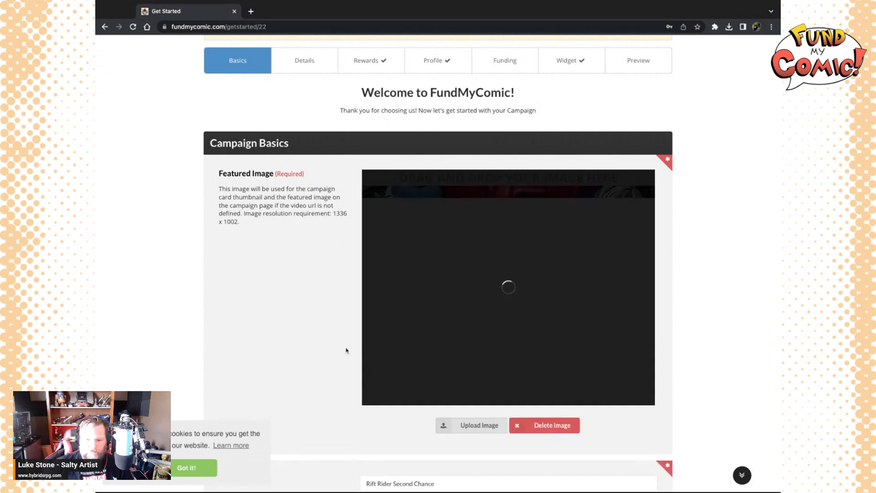
scroll(347, 350, "down", 1)
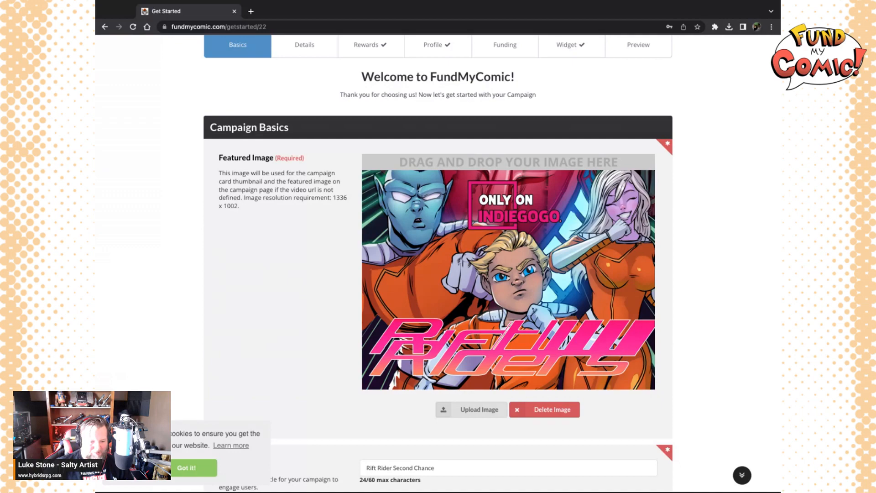
scroll(389, 425, "down", 3)
scroll(390, 384, "down", 3)
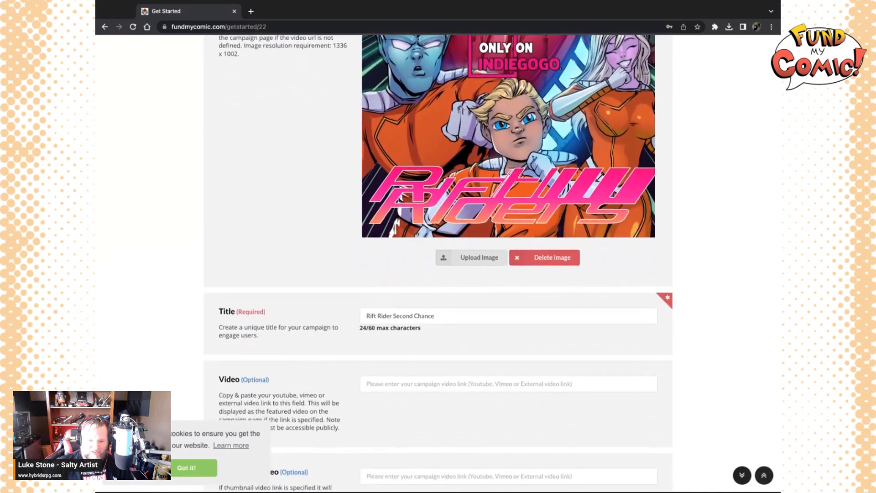
scroll(389, 383, "down", 1)
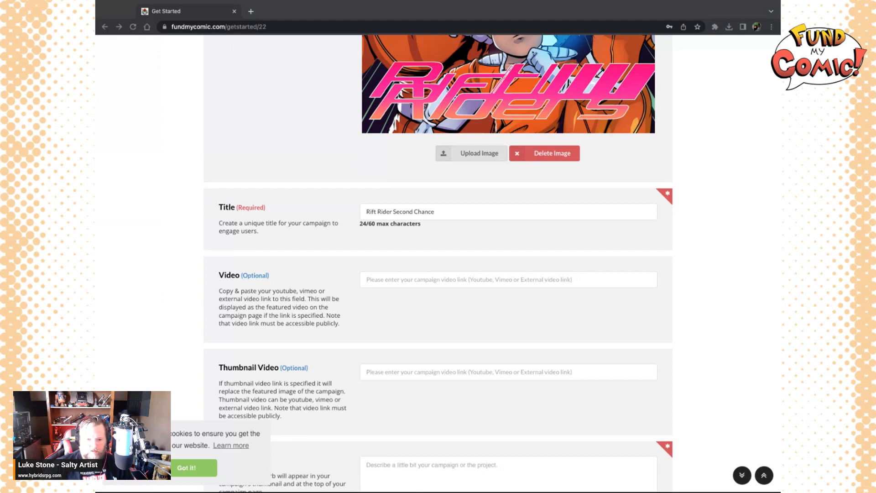
left_click(284, 13)
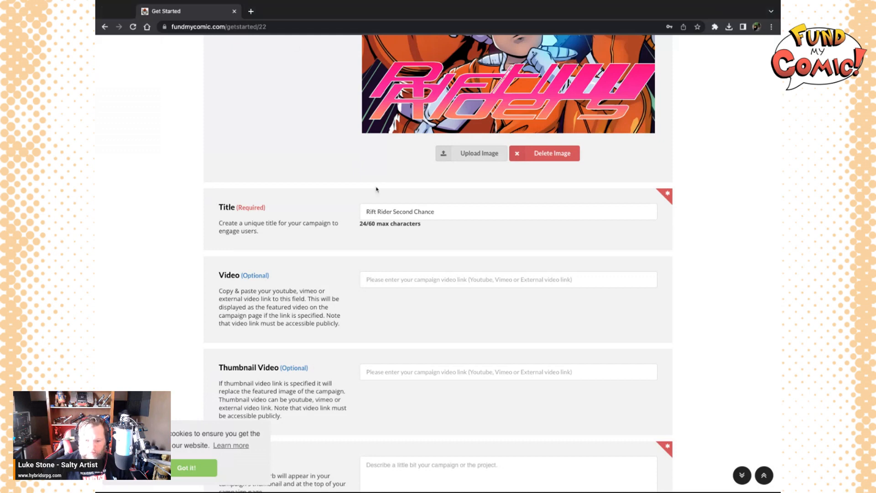
left_click(387, 277)
type("https://youtu.be/j2XpxStj4D0")
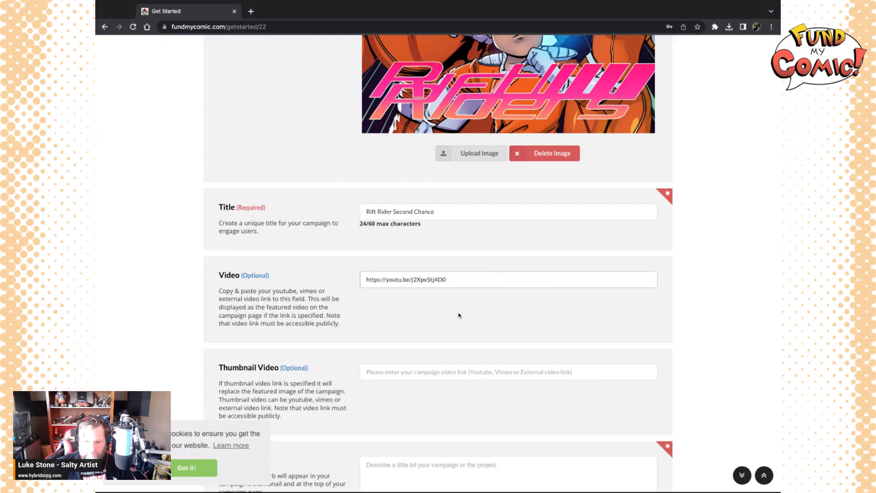
scroll(455, 312, "down", 2)
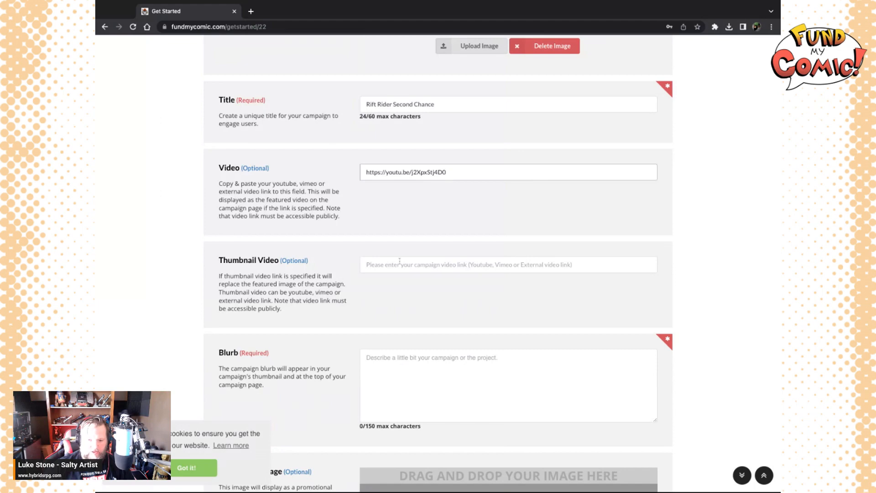
left_click(381, 265)
type("https://youtu.be/j2XpxStj4D0")
- Fill in the campaign blurb with "An adventure in time and space with endless possibility!"
scroll(397, 312, "down", 1)
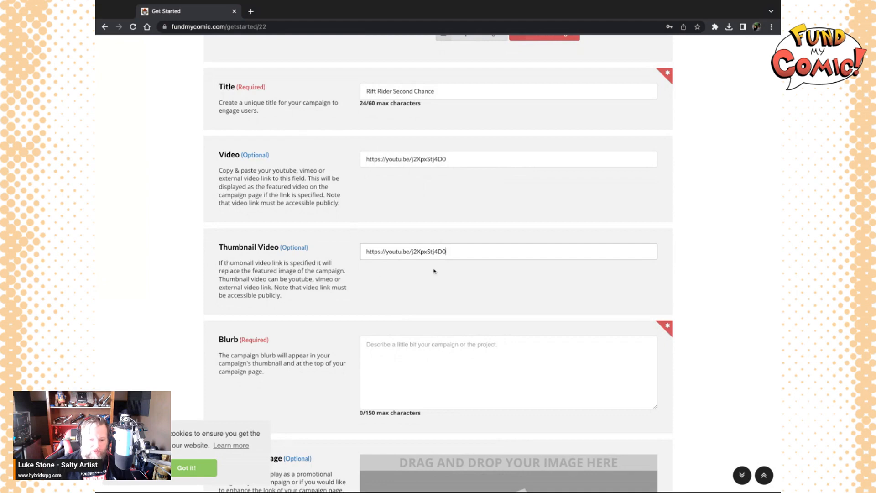
scroll(456, 285, "down", 1)
scroll(456, 285, "down", 1)
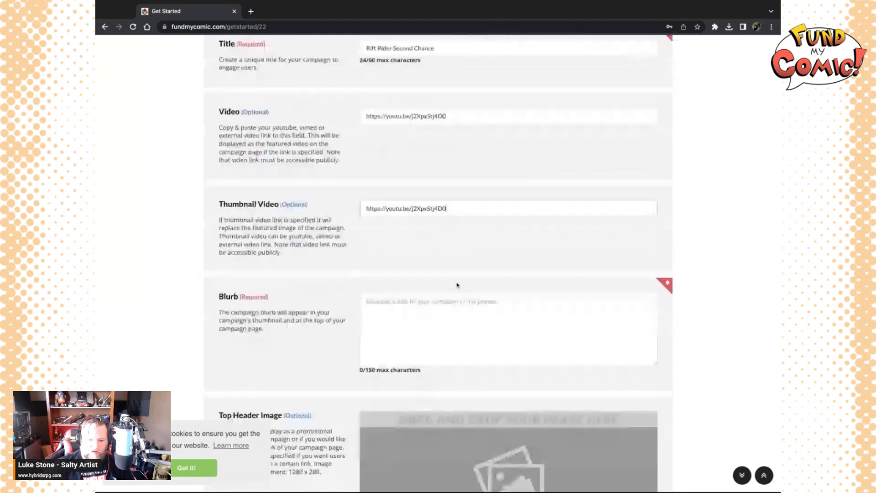
scroll(457, 285, "down", 1)
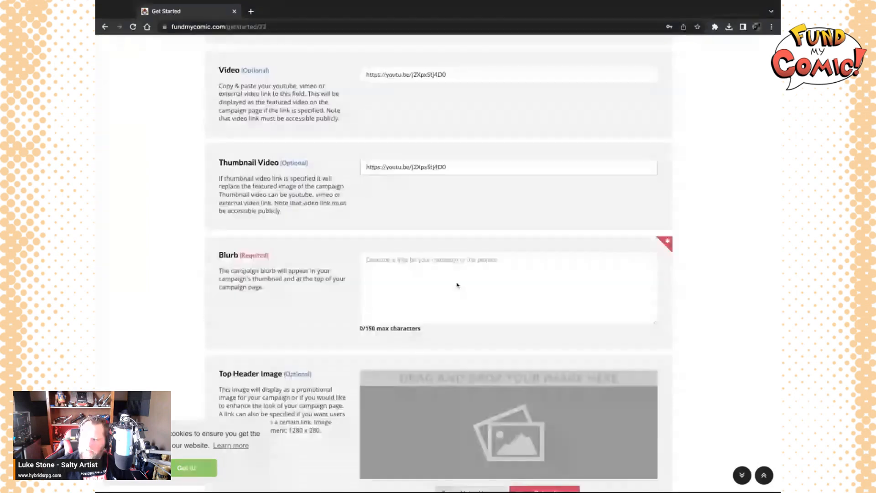
scroll(457, 285, "down", 1)
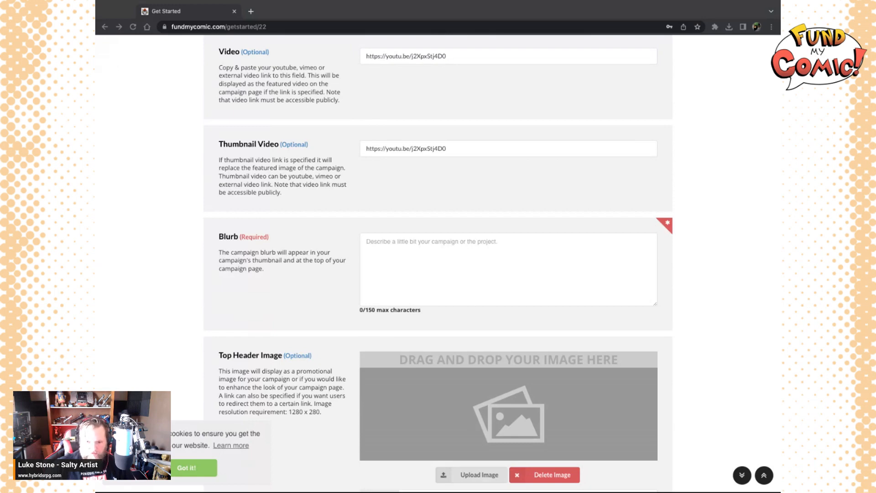
key("super+Tab")
left_click(390, 245)
type("An adventure in time and space with endless possibility!")
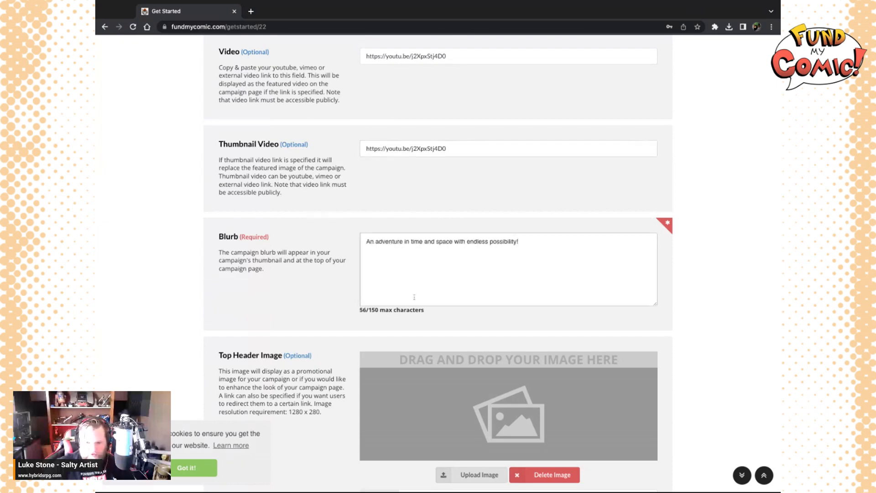
- Examine the available funding mode options for the campaign without choosing a different one
scroll(414, 297, "down", 4)
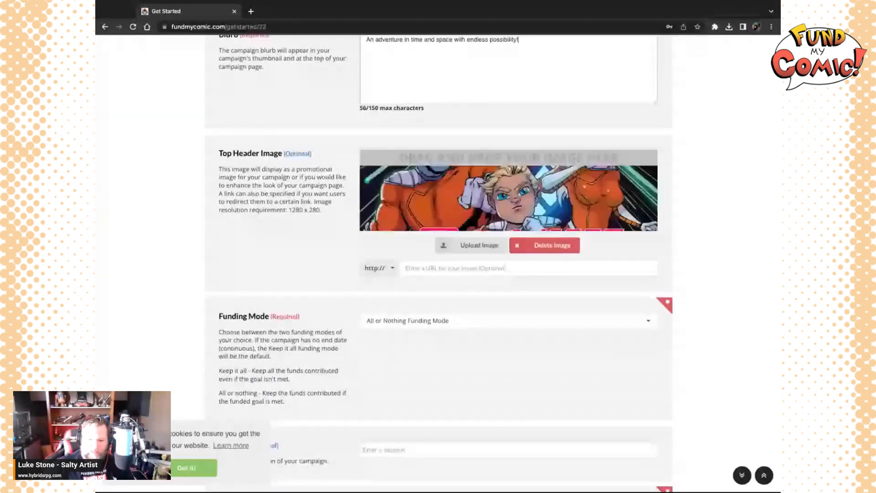
scroll(433, 357, "down", 2)
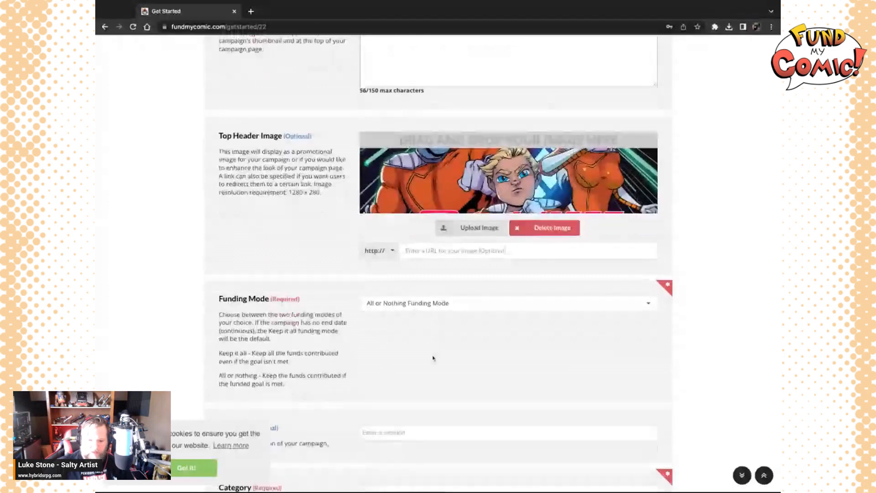
scroll(433, 357, "down", 1)
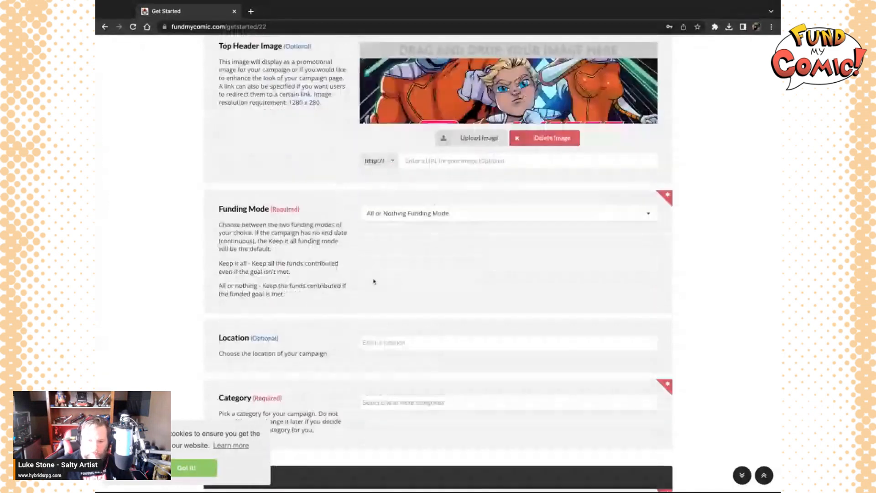
left_click(472, 217)
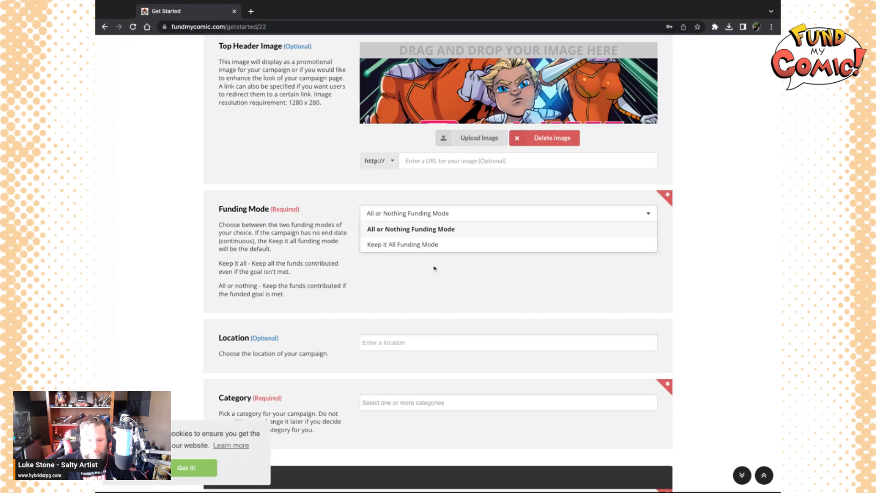
left_click(426, 291)
scroll(425, 288, "down", 2)
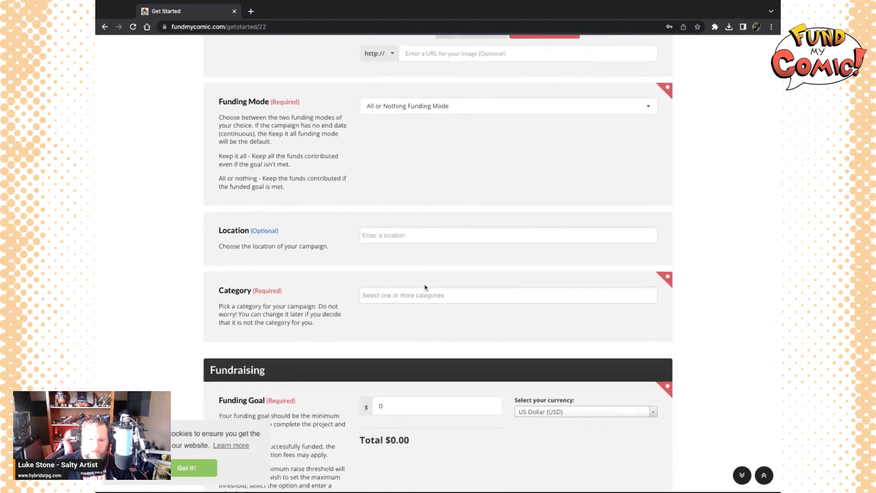
left_click(398, 236)
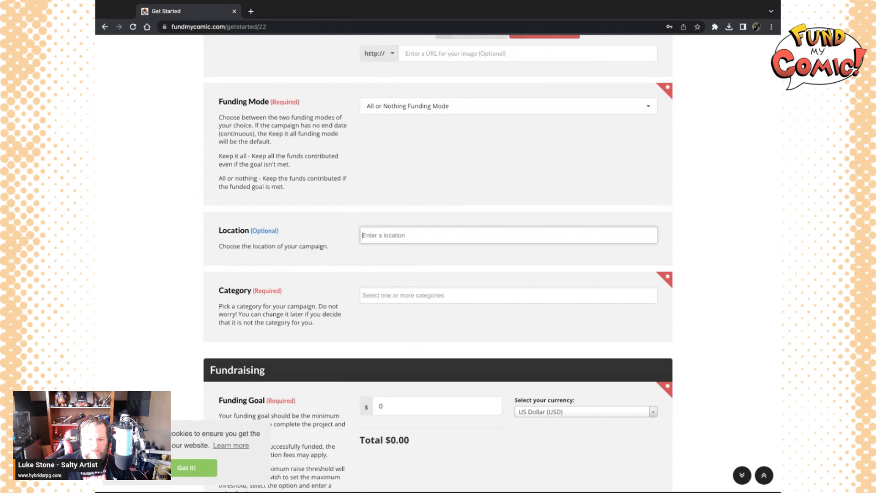
type("wahsing")
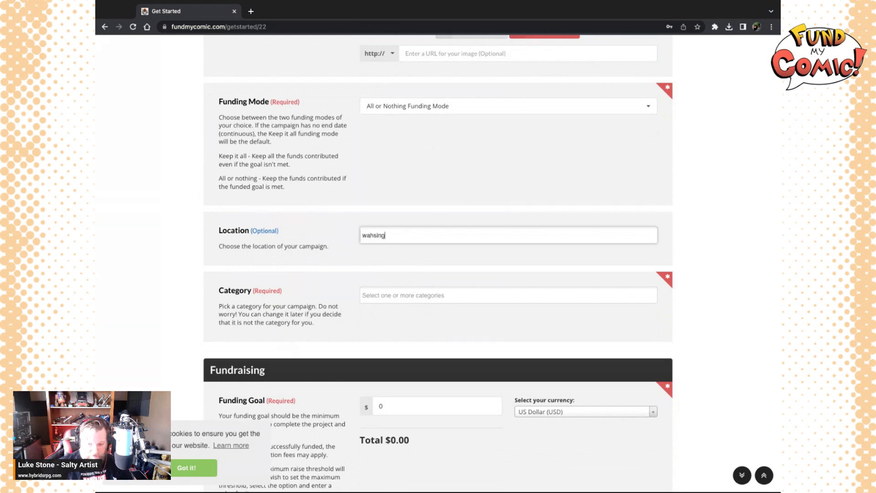
key("BackSpace")
key("BackSpace")
key("BackSpace")
key("BackSpace")
key("BackSpace")
key("BackSpace")
key("BackSpace")
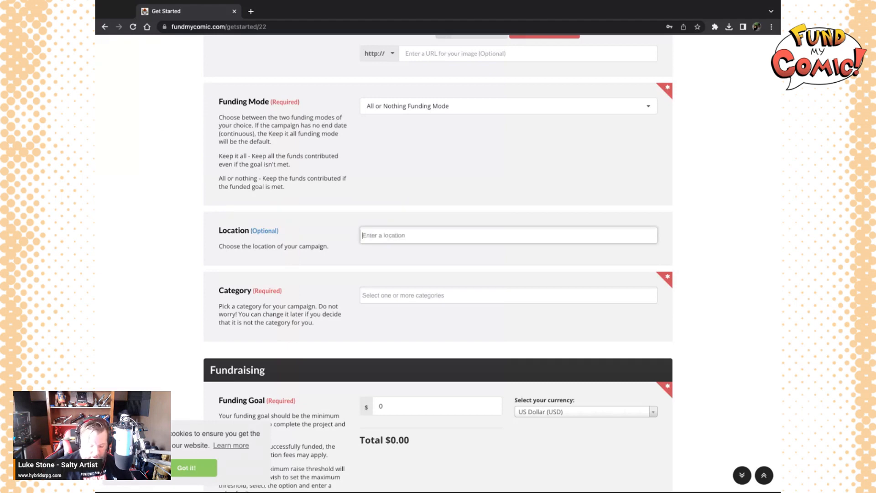
- Set the campaign location to Jacksonville, Florida, United States
type("ja")
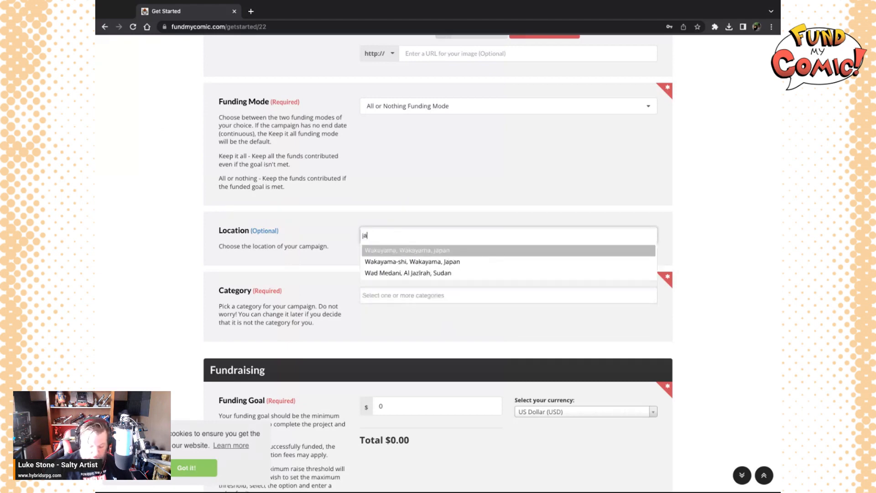
type("cksonv")
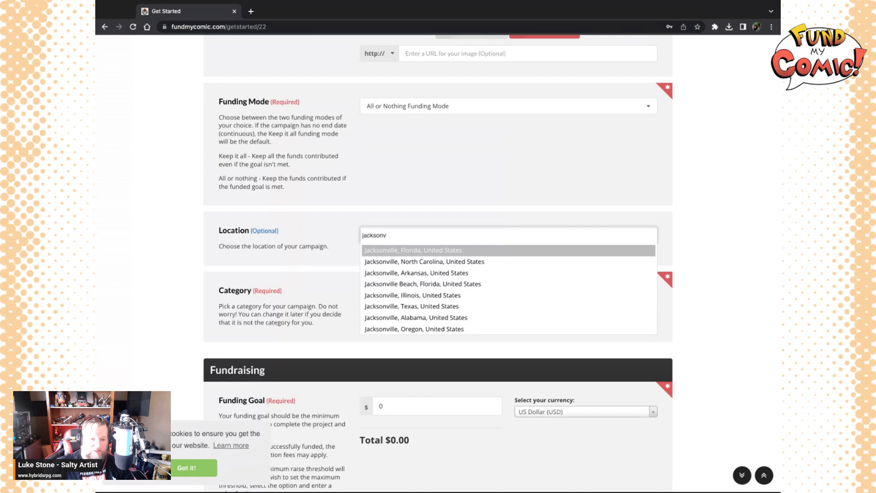
key("Return")
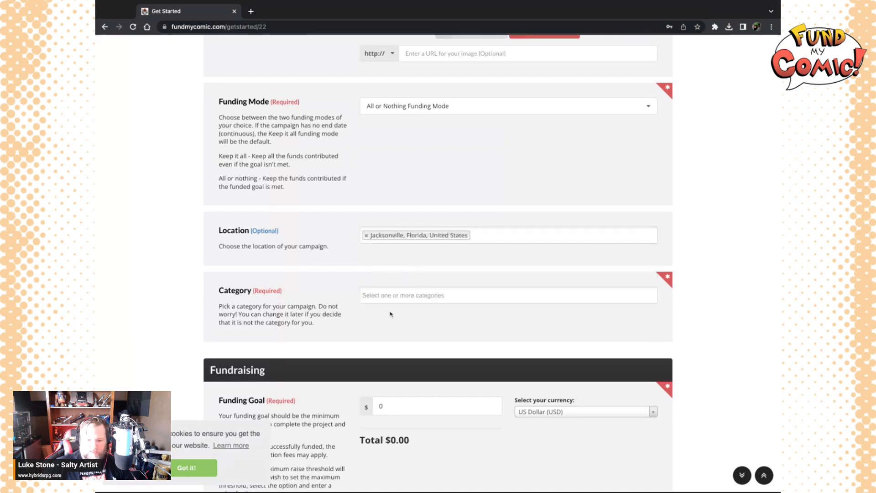
- Assign the campaign to the Comics and Collectibles categories
left_click(383, 296)
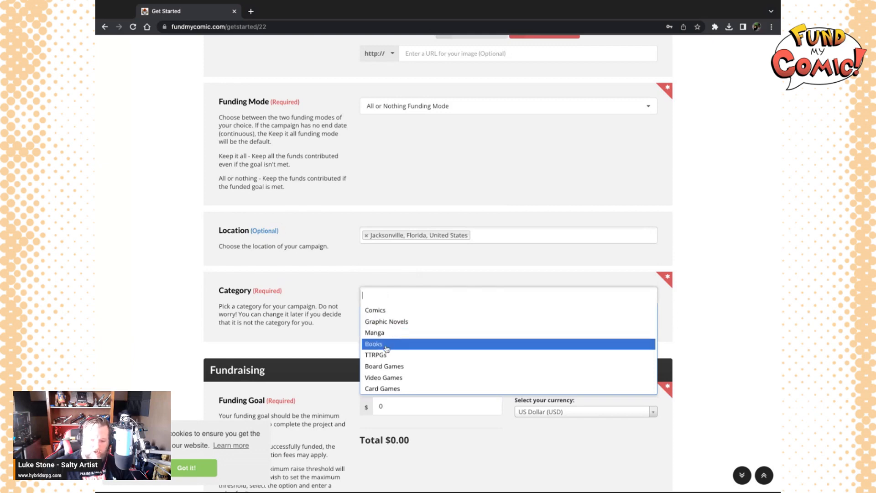
left_click(377, 310)
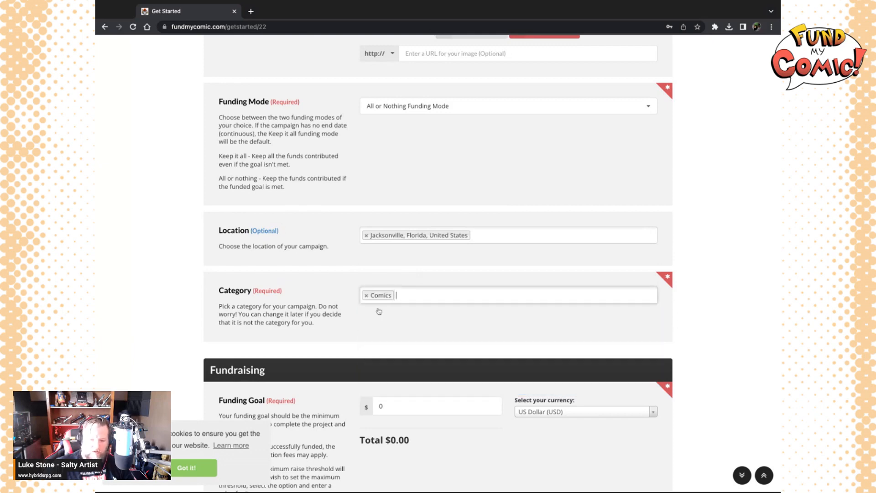
left_click(404, 296)
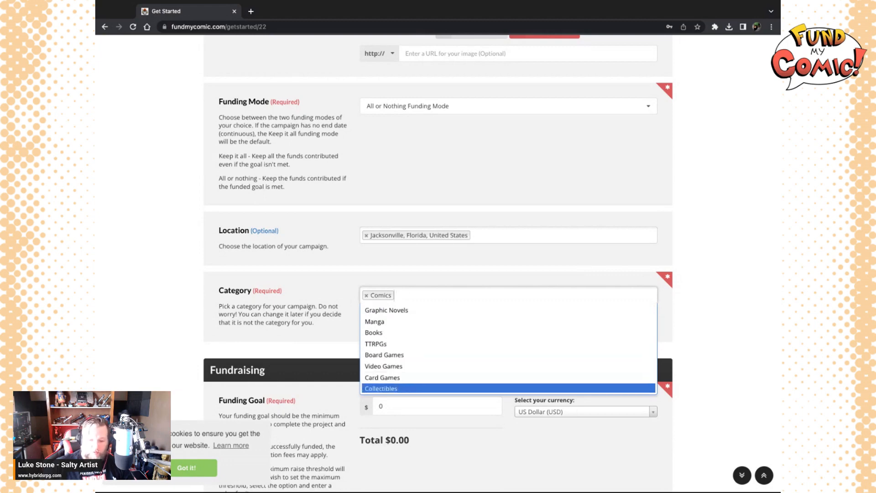
key("Return")
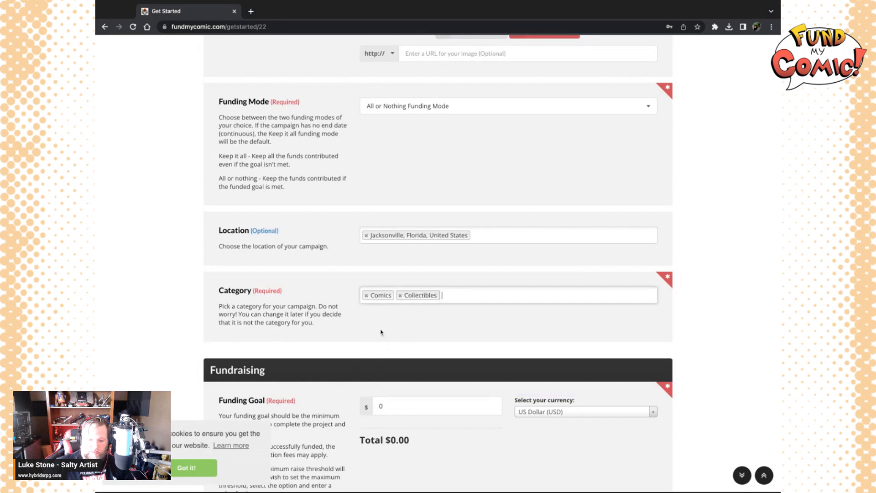
- Search the funding goal's currency choices for "can", then clear the search
scroll(383, 332, "down", 1)
scroll(381, 332, "down", 3)
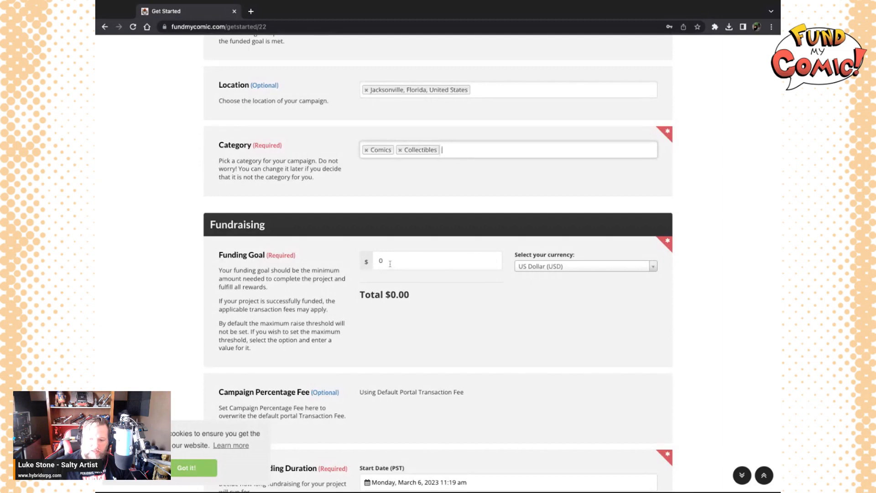
left_click(653, 267)
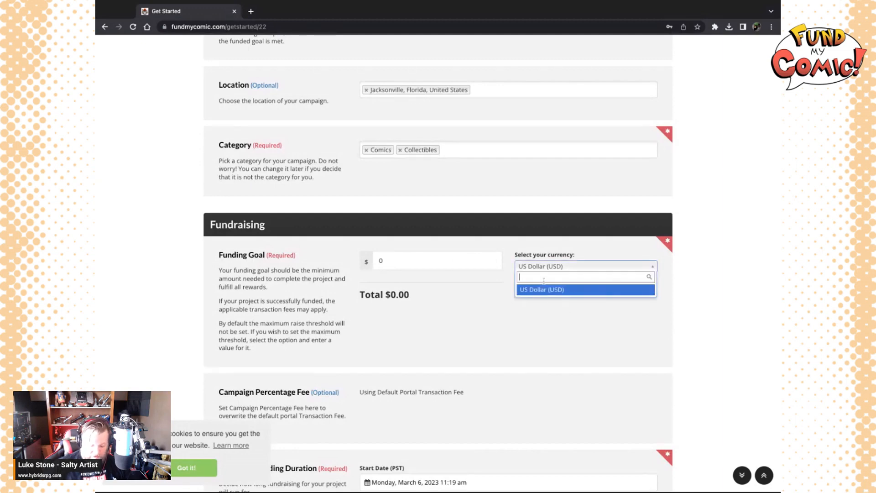
type("can")
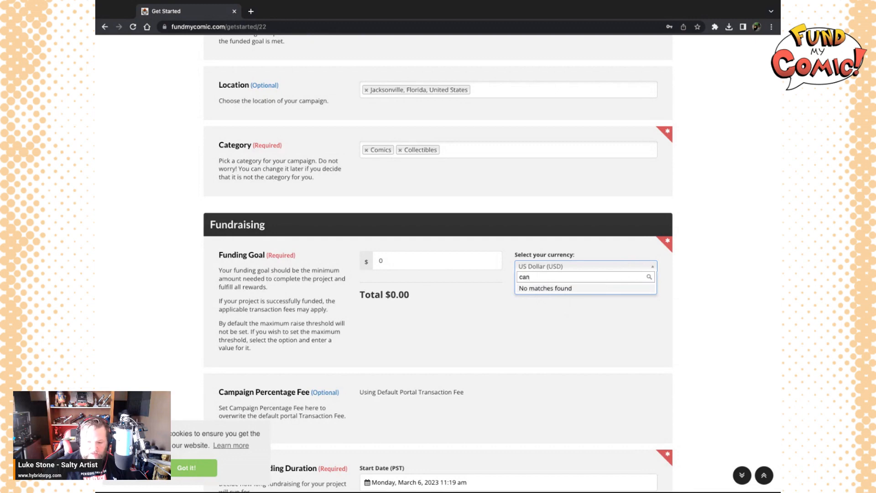
key("BackSpace")
key("BackSpace")
key("BackSpace")
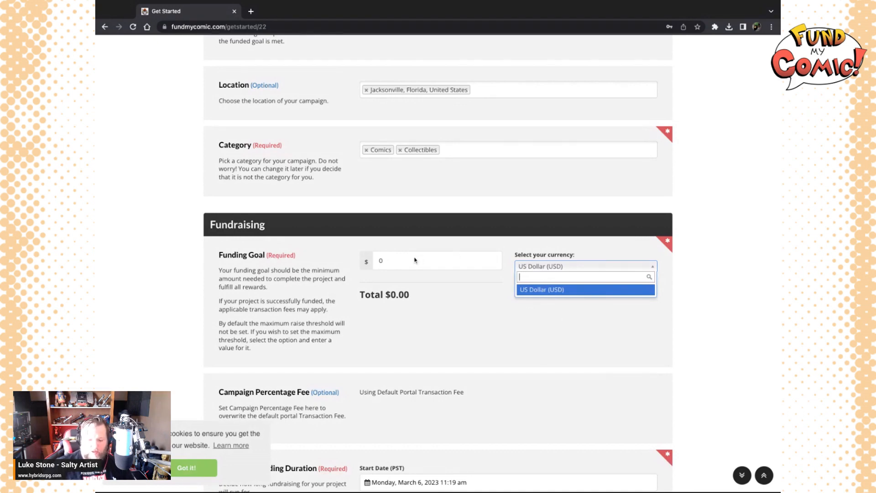
- Set the campaign's funding goal to 100 US dollars
left_click(387, 261)
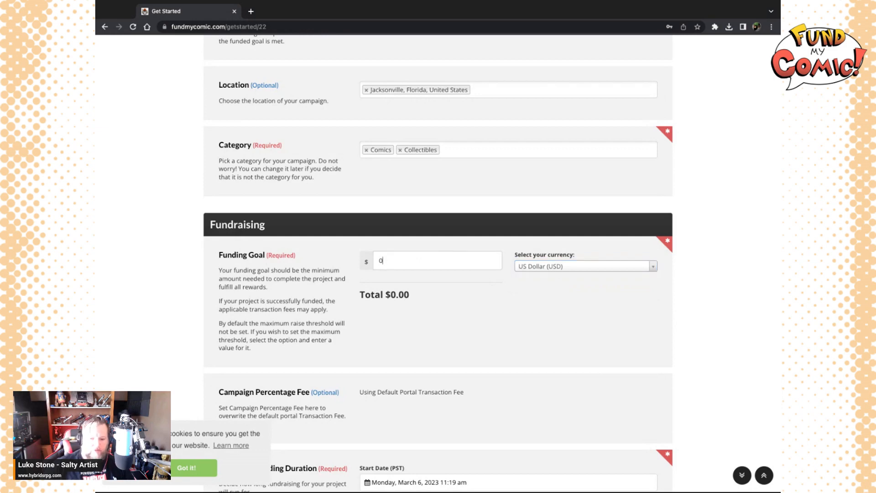
key("ctrl+a")
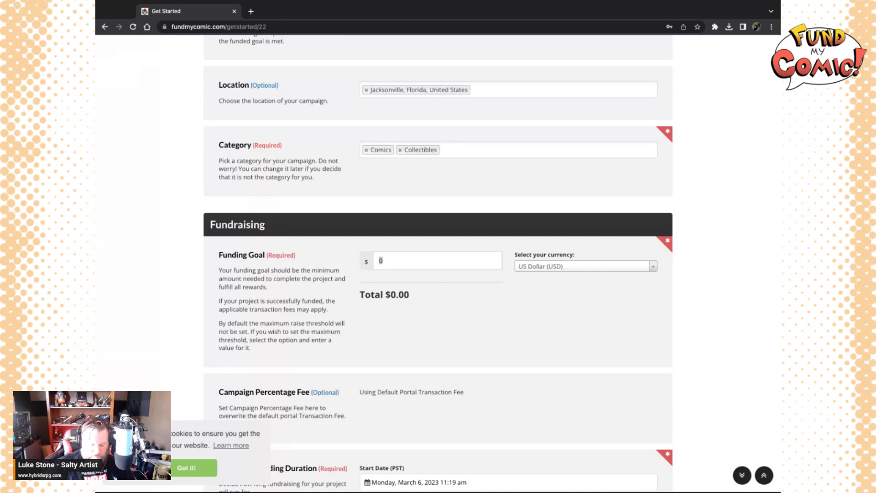
type("100")
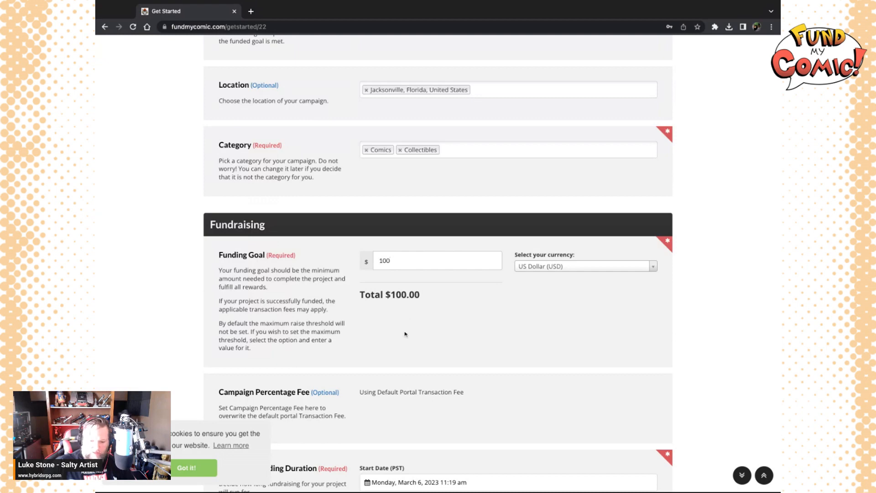
scroll(405, 334, "down", 1)
scroll(405, 334, "down", 3)
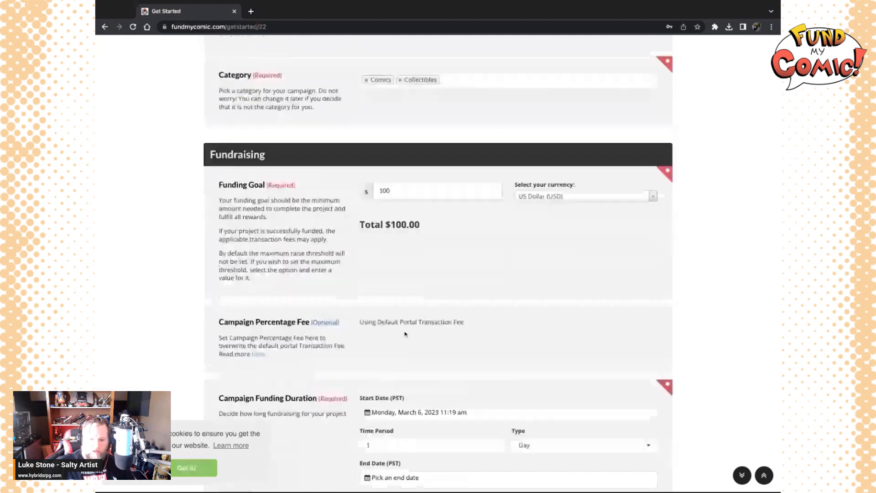
- Review the campaign percentage fee and campaign funding duration settings in the Fundraising section
scroll(405, 334, "down", 3)
scroll(405, 334, "down", 1)
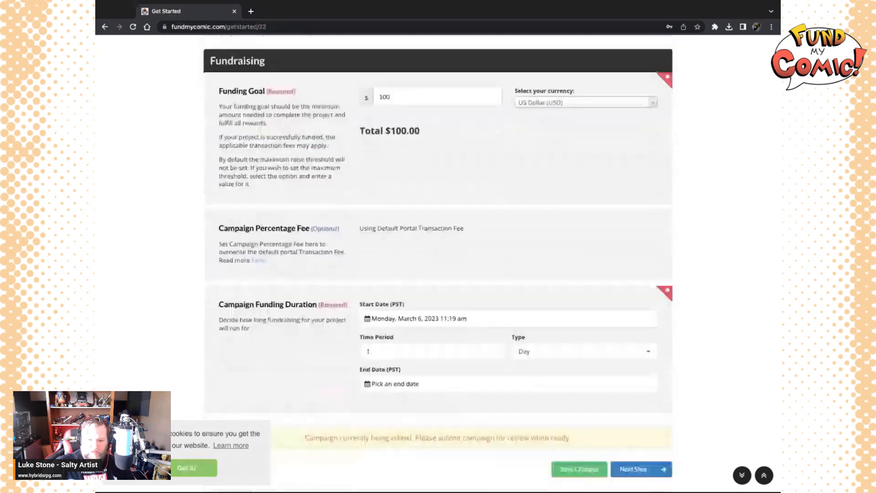
scroll(439, 260, "down", 2)
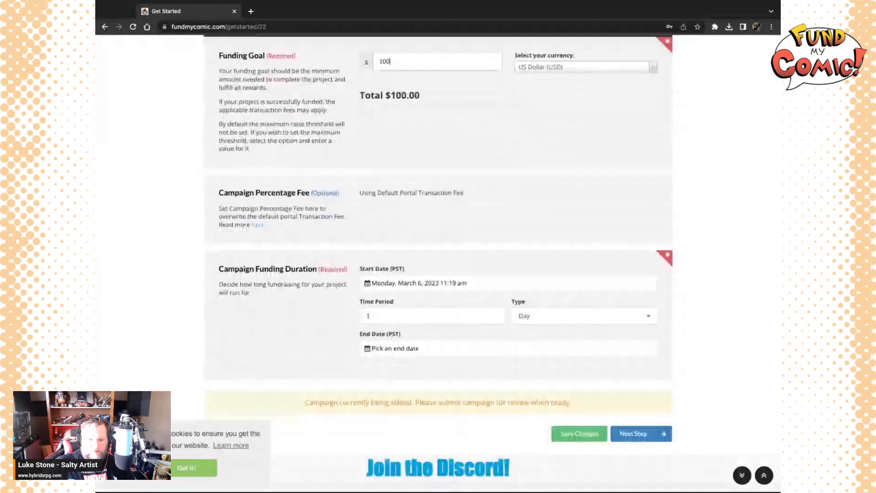
scroll(470, 264, "up", 1)
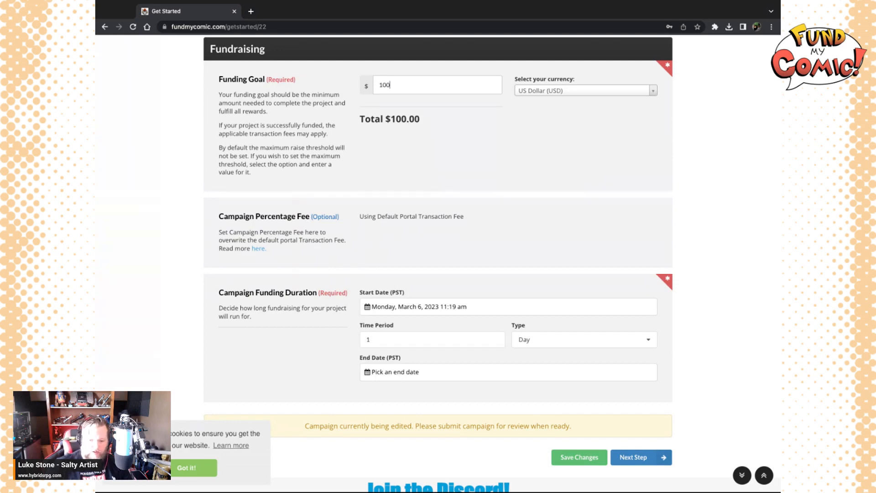
scroll(438, 264, "down", 1)
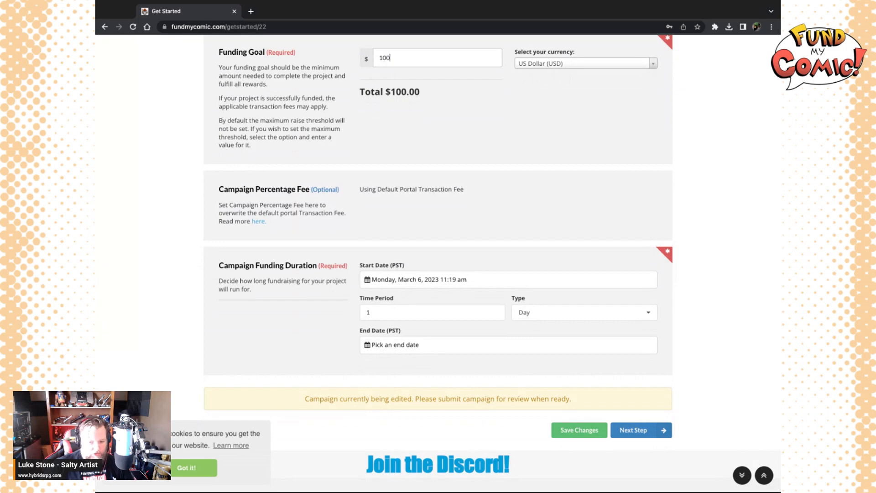
scroll(438, 264, "down", 1)
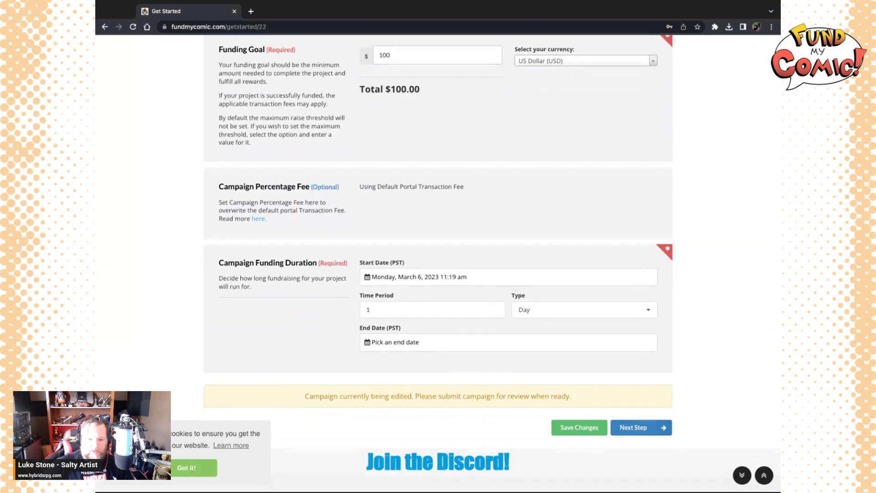
scroll(438, 263, "down", 1)
scroll(324, 234, "down", 1)
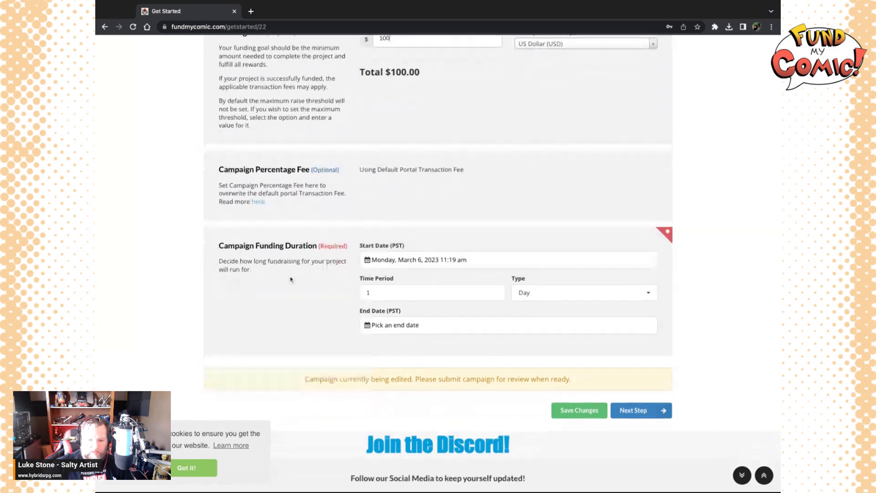
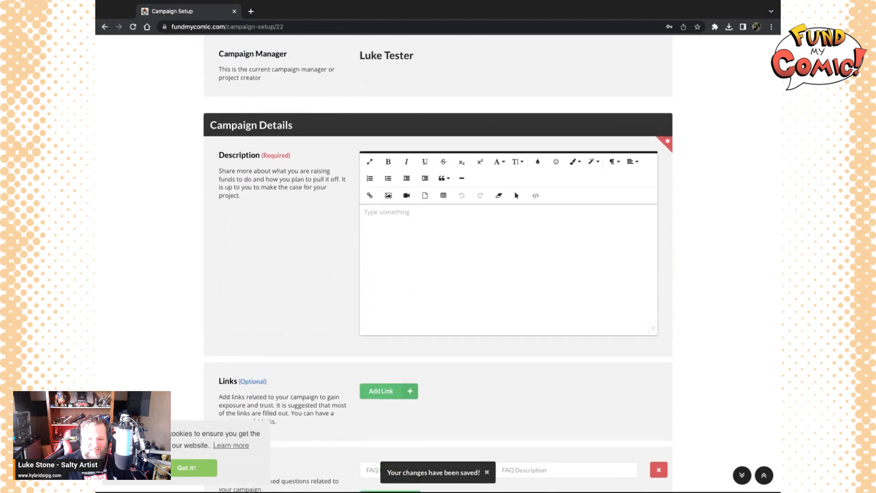
- Fill the campaign description with the copied Rift Riders page content, headed "32 Pages of Sci-Fi Adventure and Fun!", including its images
left_click(388, 220)
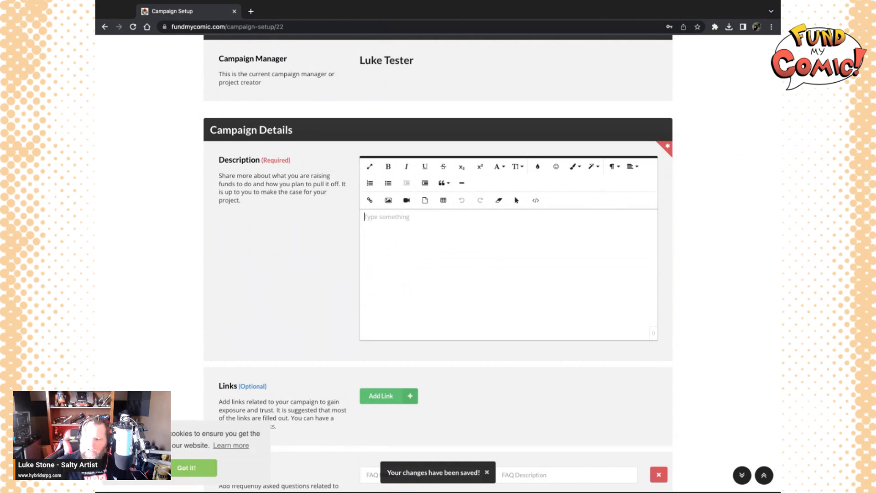
key("super+Tab")
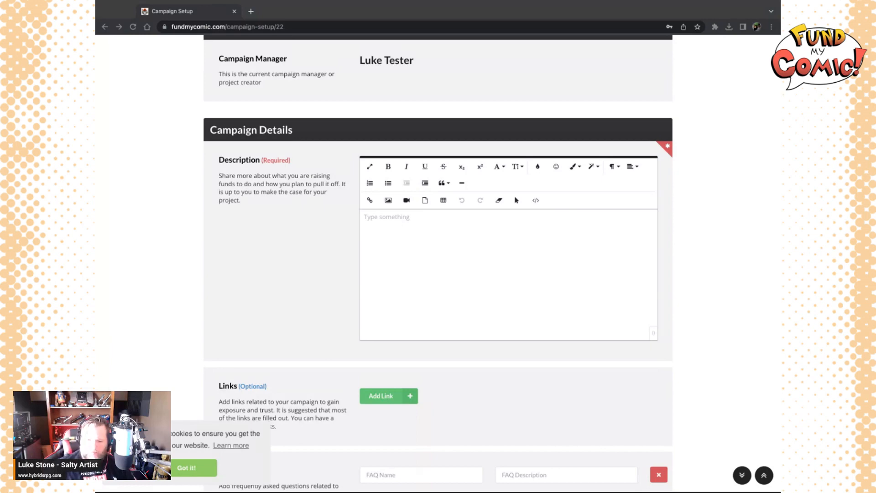
left_click(390, 214)
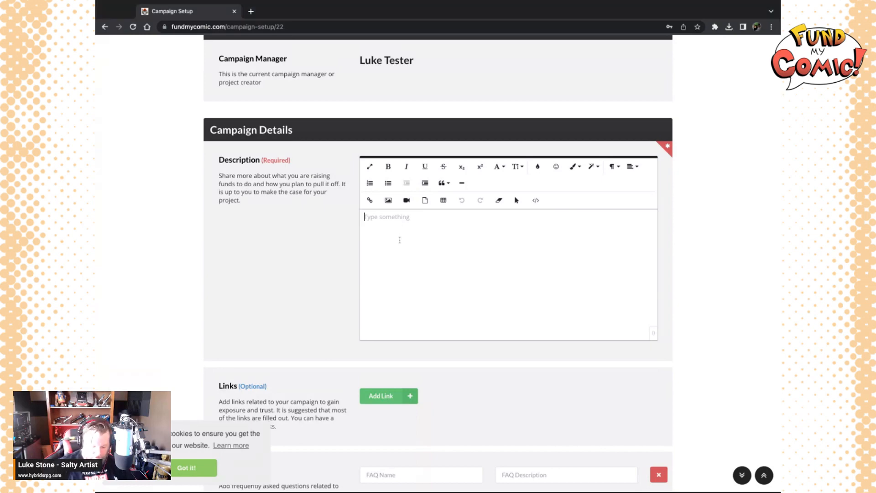
type("32 Pages of Sci-Fi Adventure and Fun! Rift Riders follows the adventures of Israel and his friends Lu'nos and Rivea as they try to figure out what the Green Goo is and how it seems to have replaced an entire timeline.  In a Doctor Who meets Peter Pan and the Lost boys style adventure comic, elements of science, mystery, and pulp era action converge for an exciting story!")
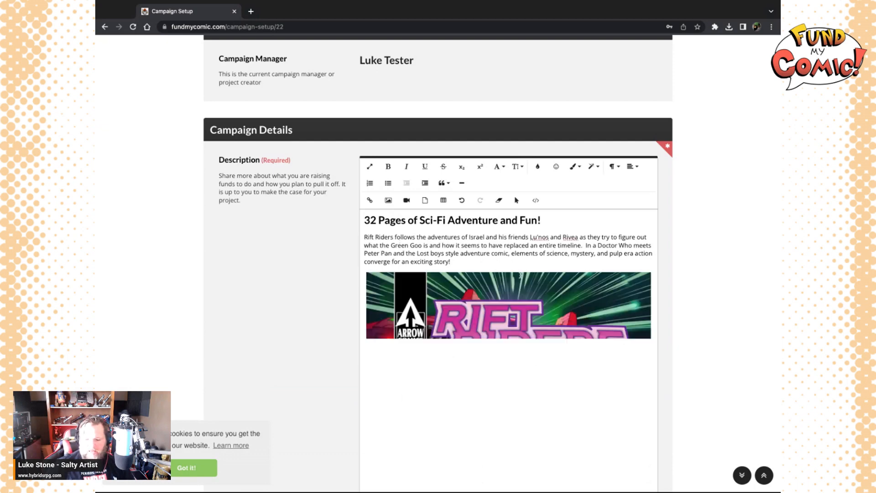
- Look through the whole campaign description, checking its sample pages, stretch goals, variant covers, stickers and metal print sections
scroll(526, 281, "down", 2)
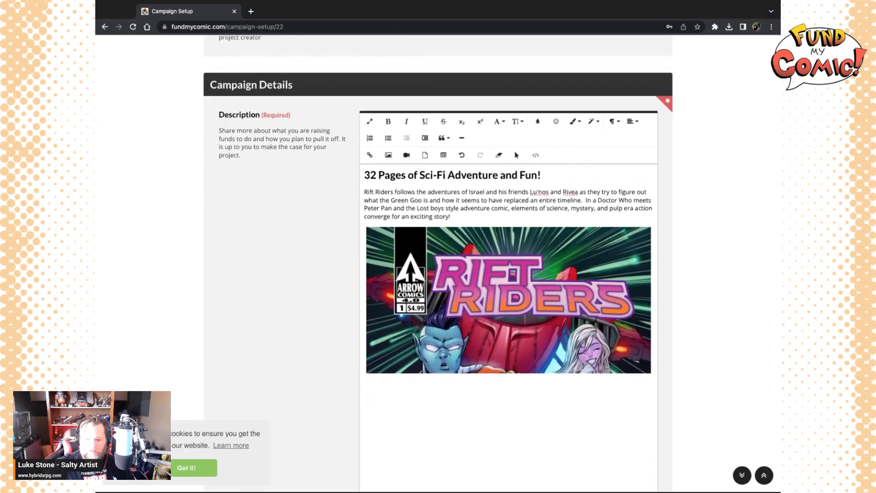
scroll(438, 204, "down", 1)
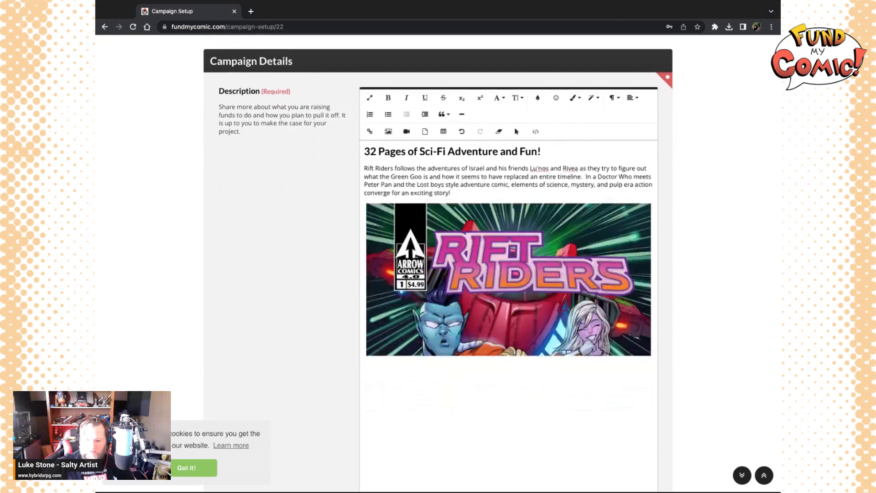
scroll(509, 274, "down", 5)
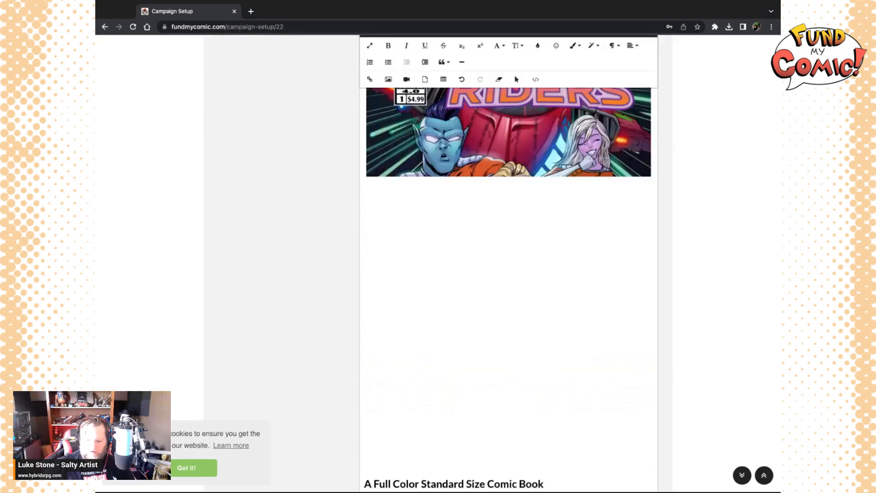
scroll(509, 274, "down", 7)
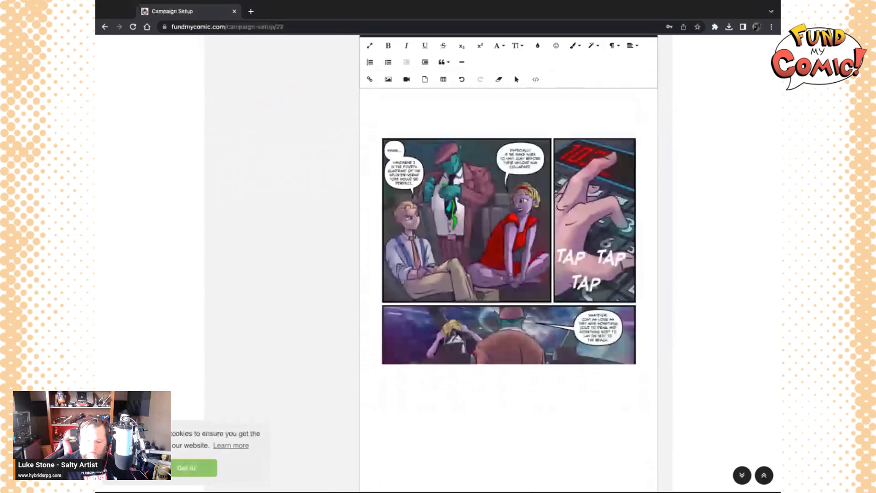
scroll(509, 274, "down", 5)
scroll(509, 274, "down", 10)
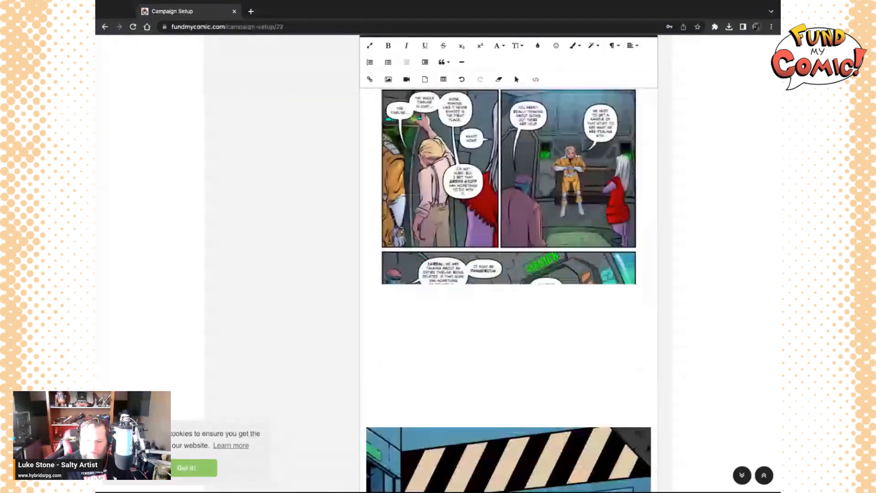
scroll(509, 274, "down", 10)
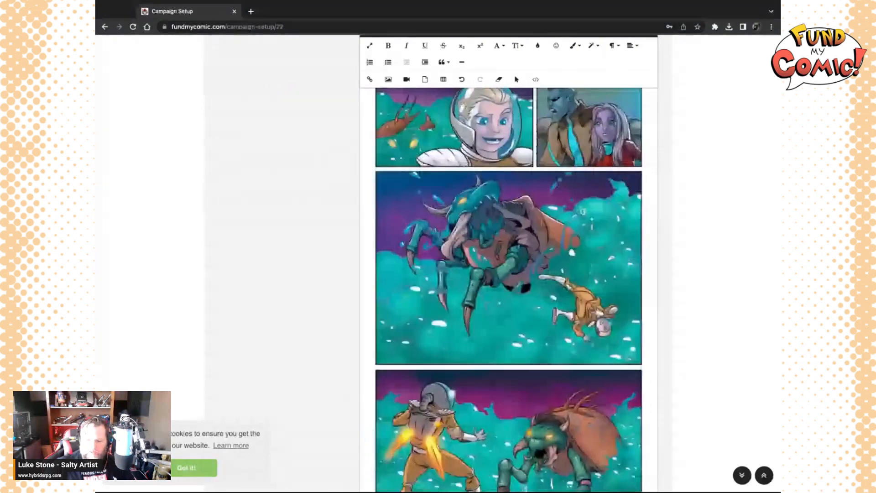
scroll(509, 274, "down", 10)
scroll(509, 274, "down", 5)
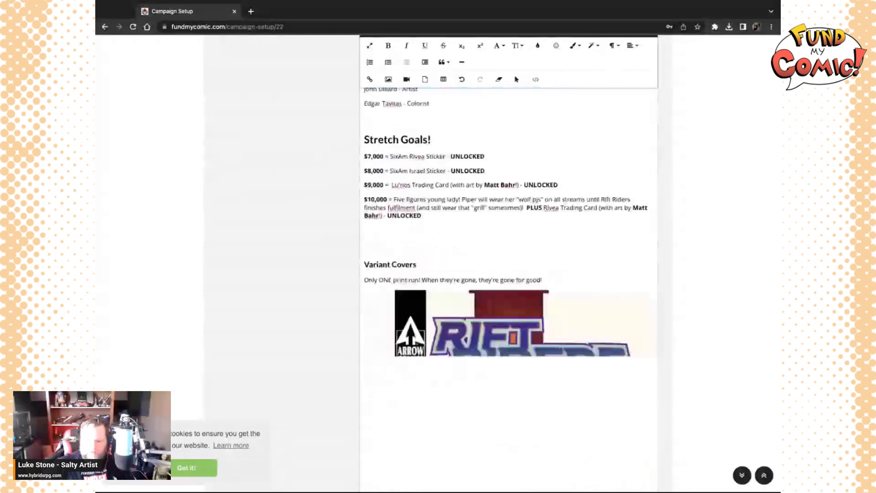
scroll(509, 274, "down", 15)
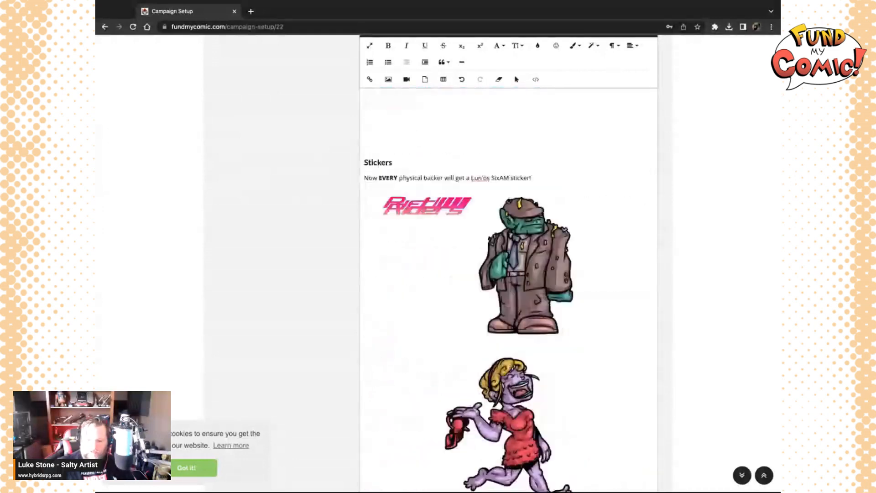
scroll(509, 274, "down", 4)
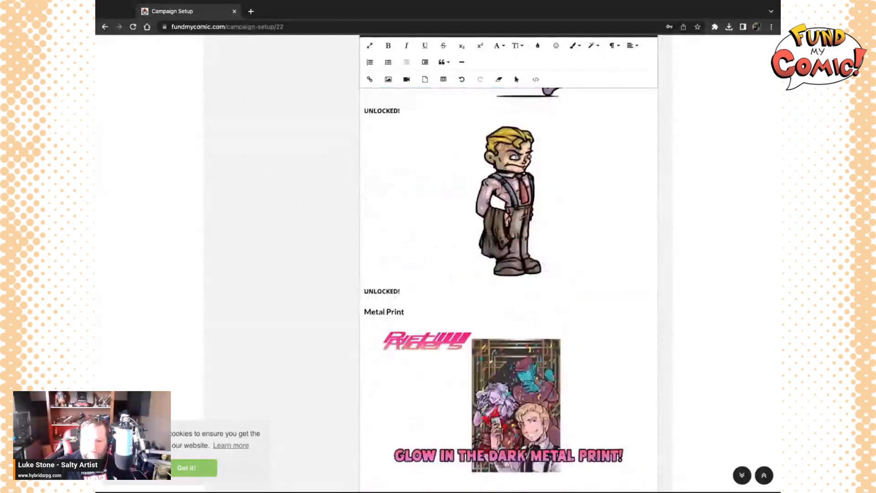
scroll(483, 297, "down", 15)
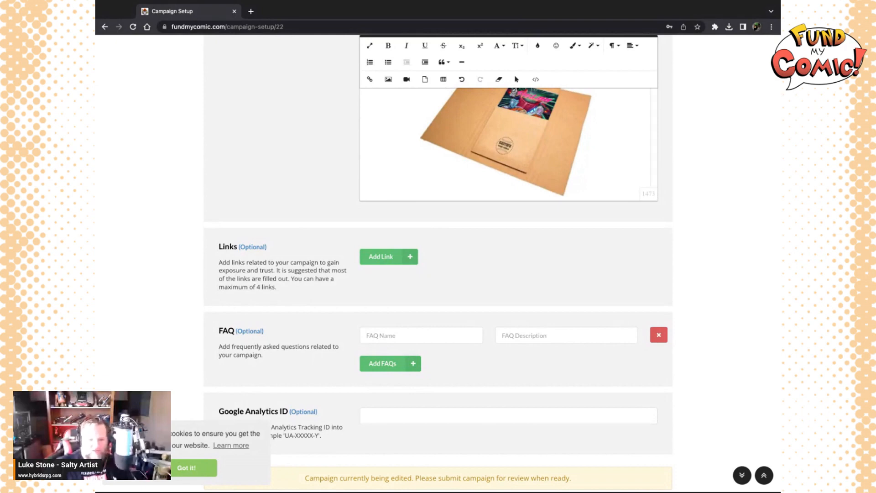
- Fill in the first FAQ with the name "Mystery Goo" and the description "So that was easy"
scroll(402, 284, "down", 1)
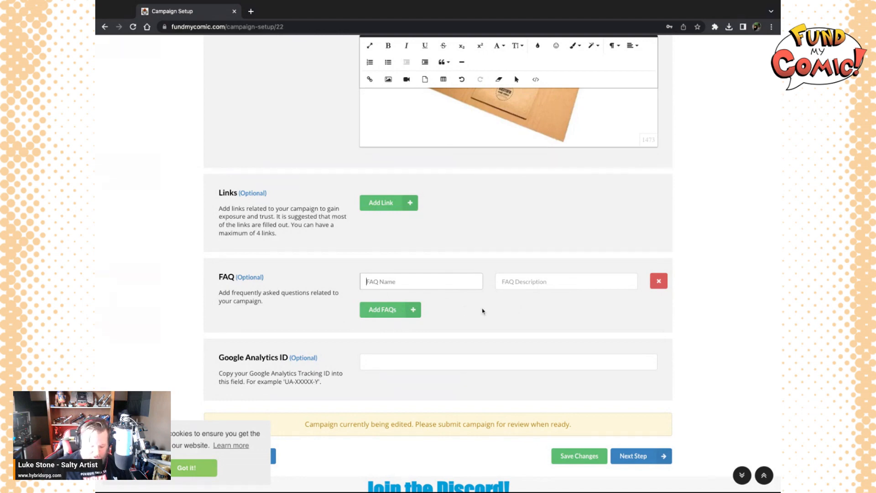
type("Mystery")
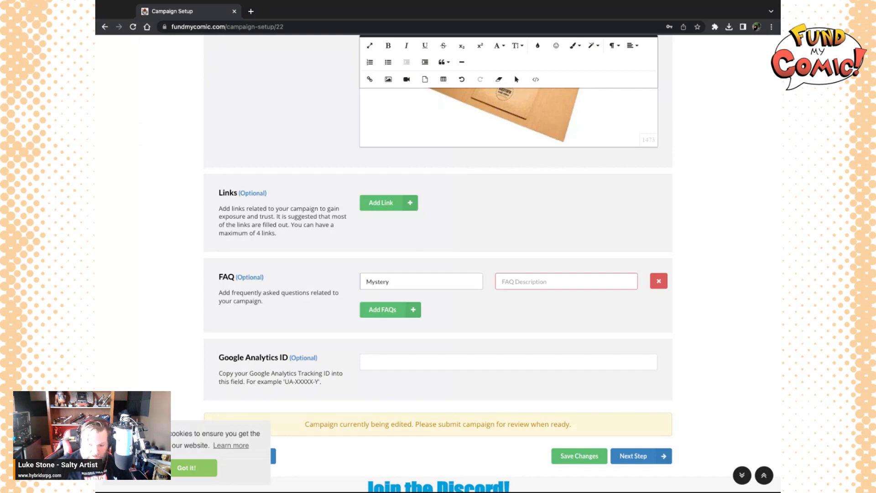
type(" Goo")
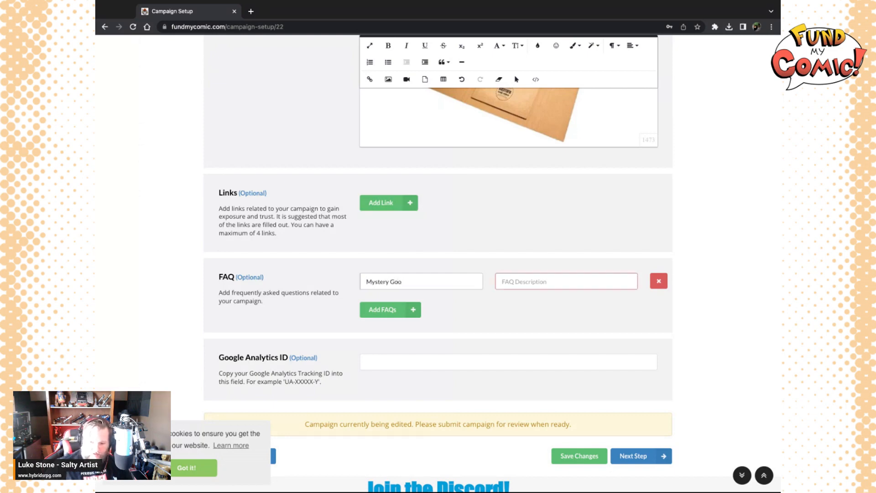
left_click(540, 280)
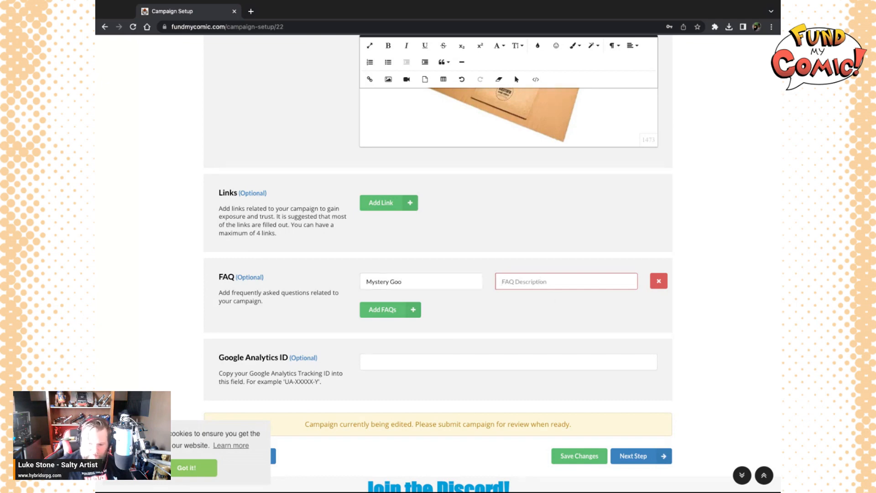
type("S")
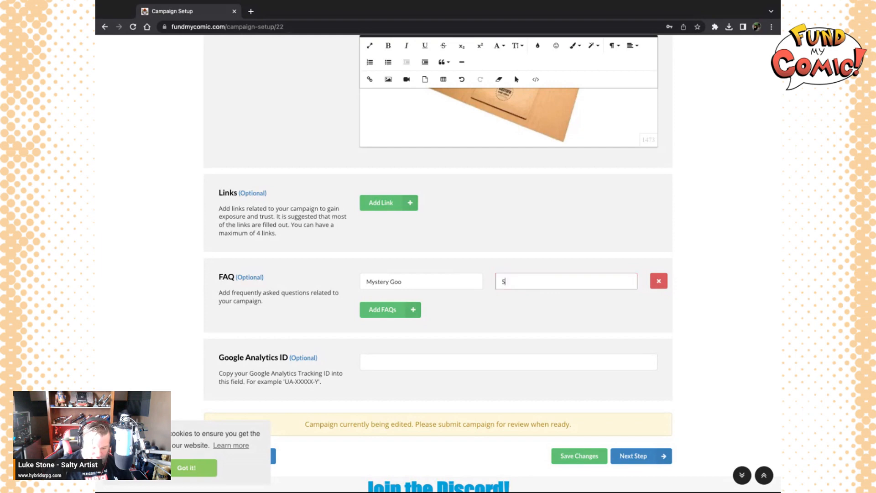
type("o that wa")
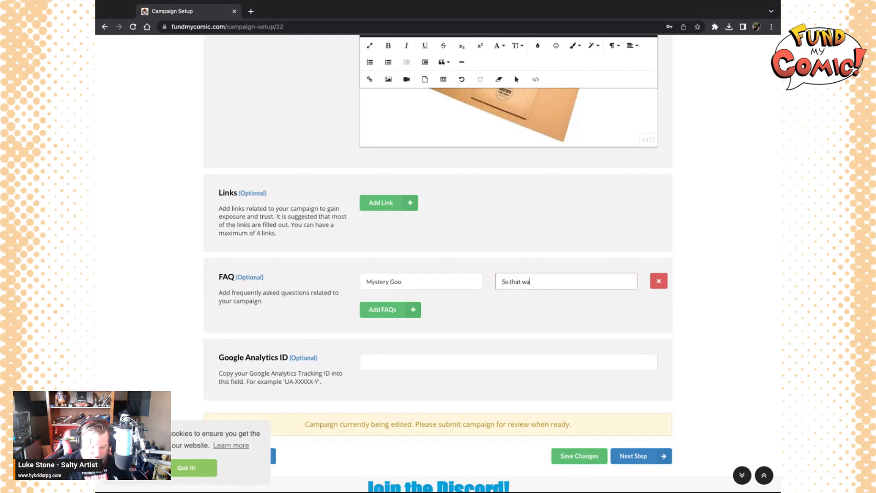
type("s easy")
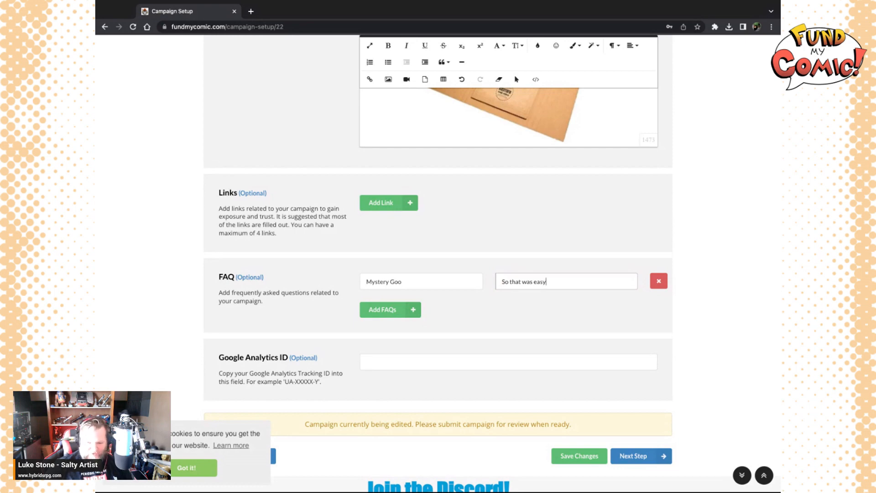
- Add a second FAQ entry with the question "Is this book finished"
left_click(396, 312)
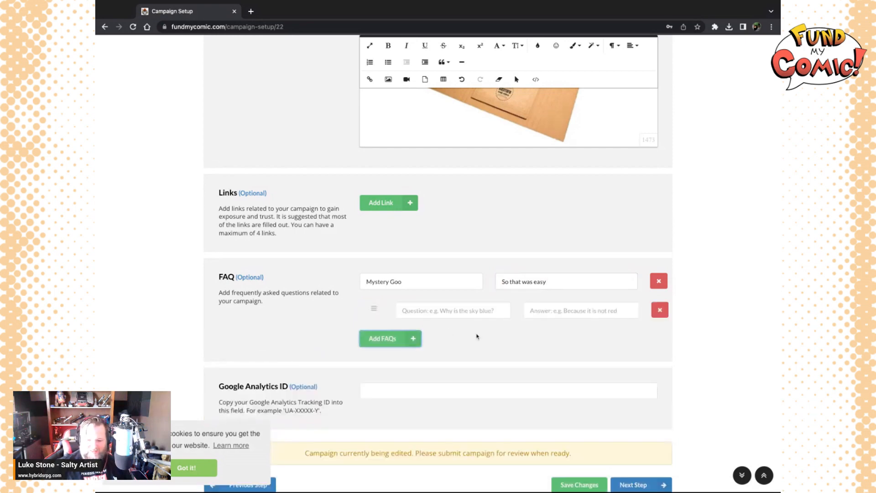
left_click(433, 310)
type("I")
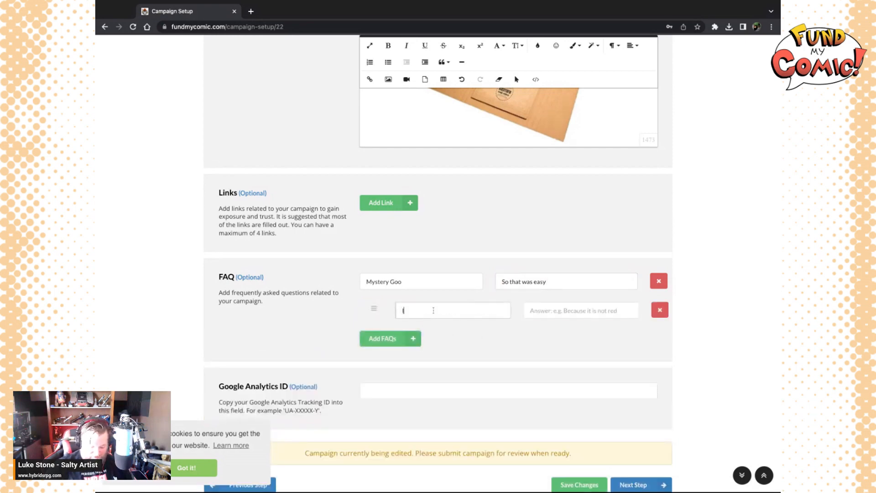
type("s this was")
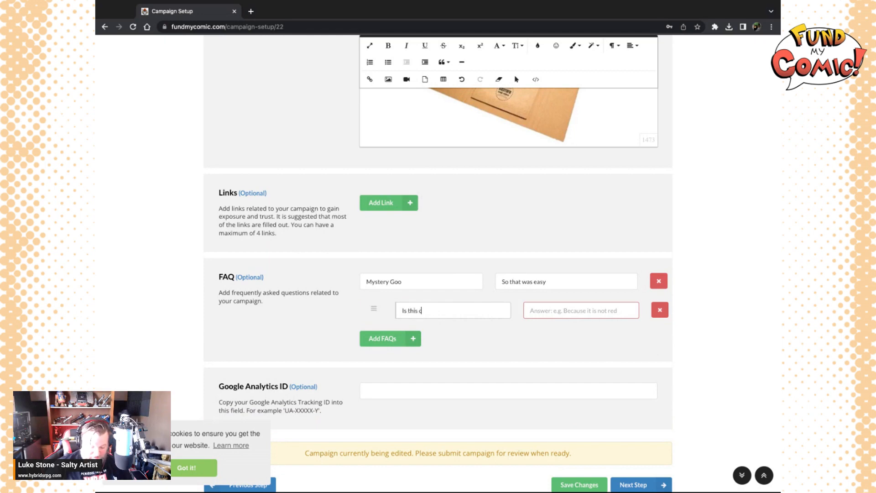
key("BackSpace")
key("BackSpace")
key("BackSpace")
type("book fini")
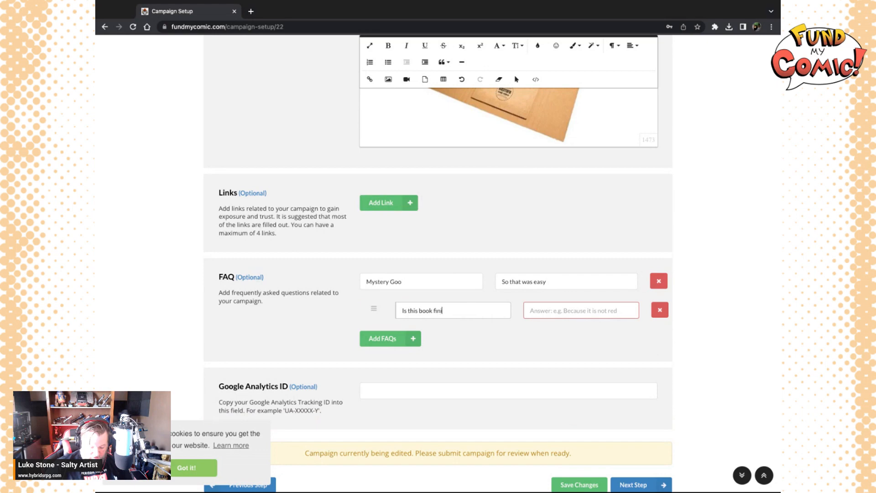
type("shed")
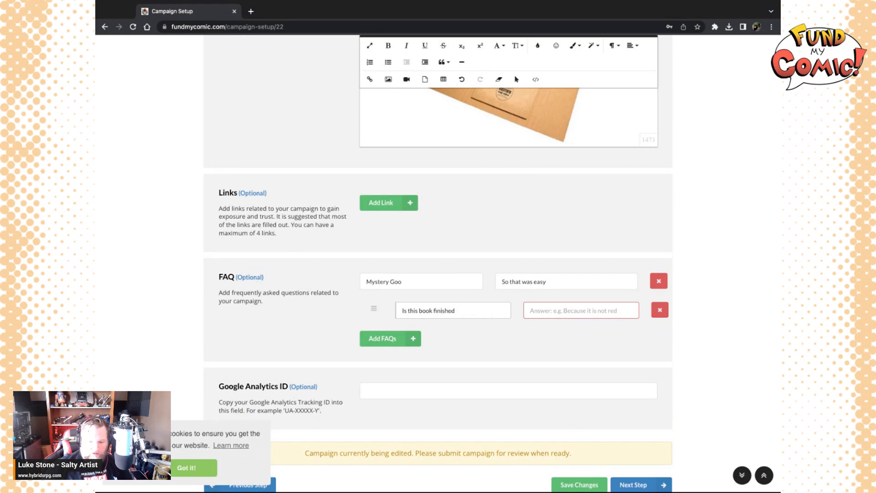
- Answer the "Is this book finished" FAQ with "Yes! It's ready to ship."
left_click(538, 314)
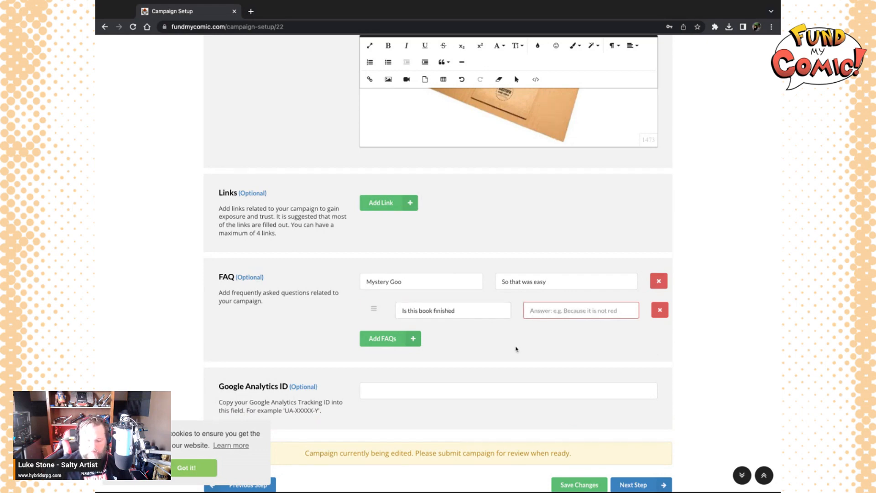
type("Y")
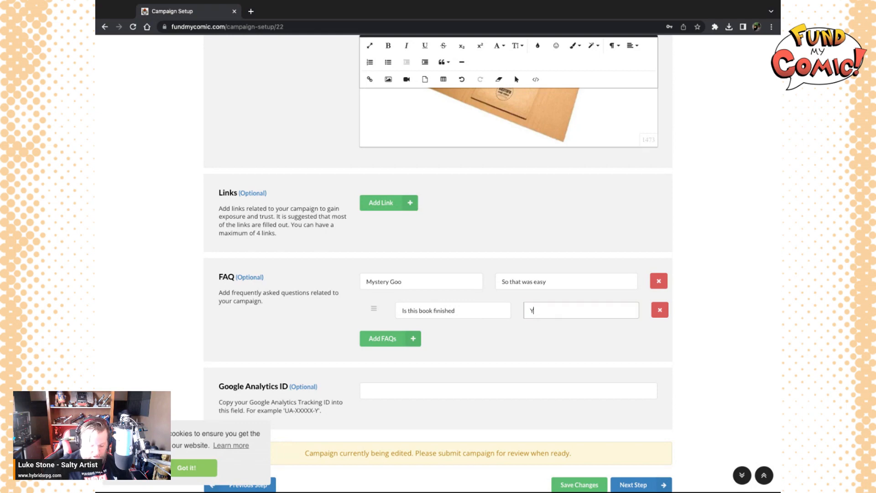
type("es! ")
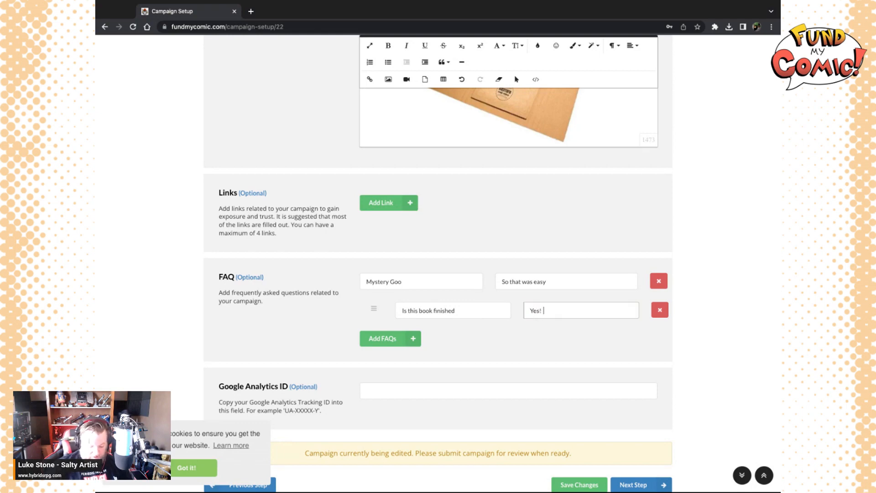
type("It's re")
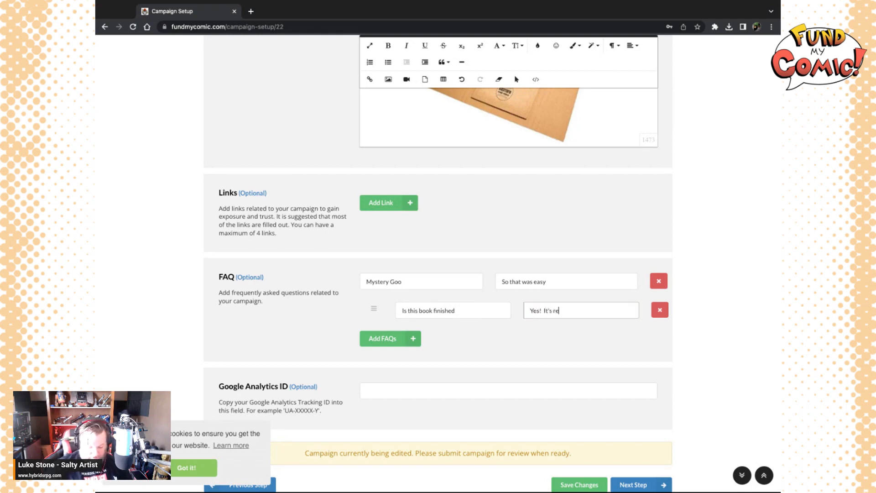
type("ady to shi")
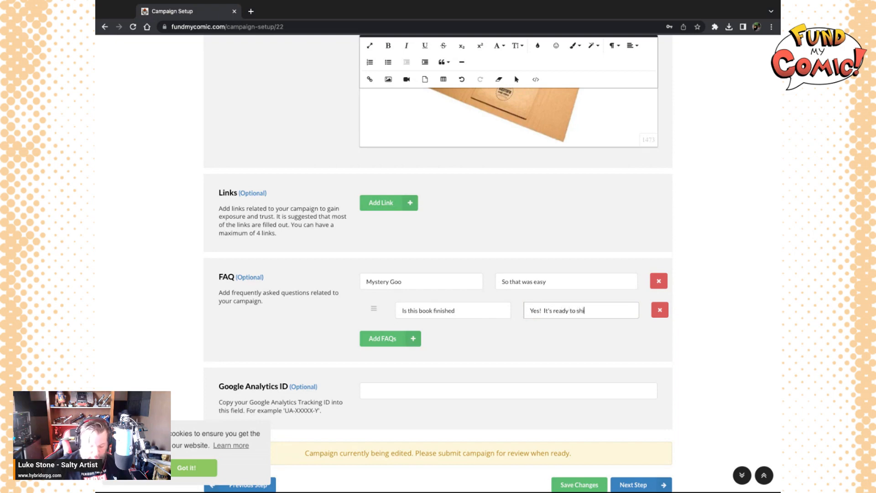
type("p.")
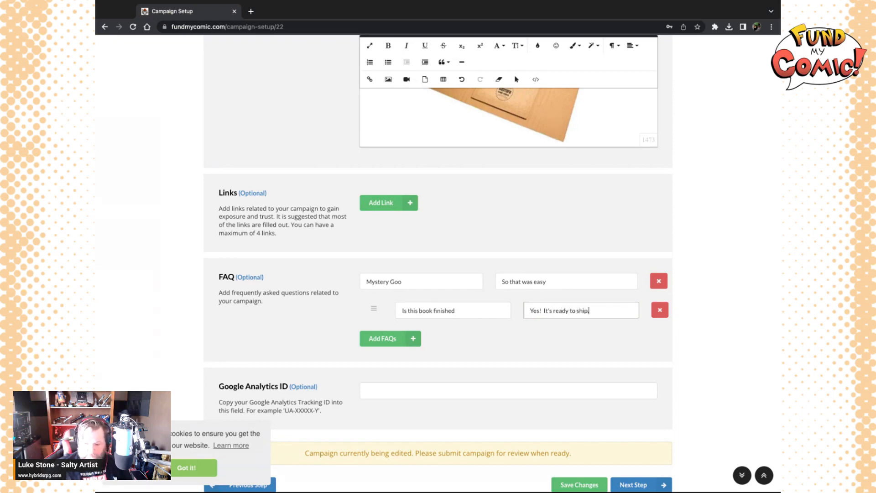
- Leave the Google Analytics ID empty and save the campaign details by continuing to the Rewards step
scroll(464, 349, "down", 3)
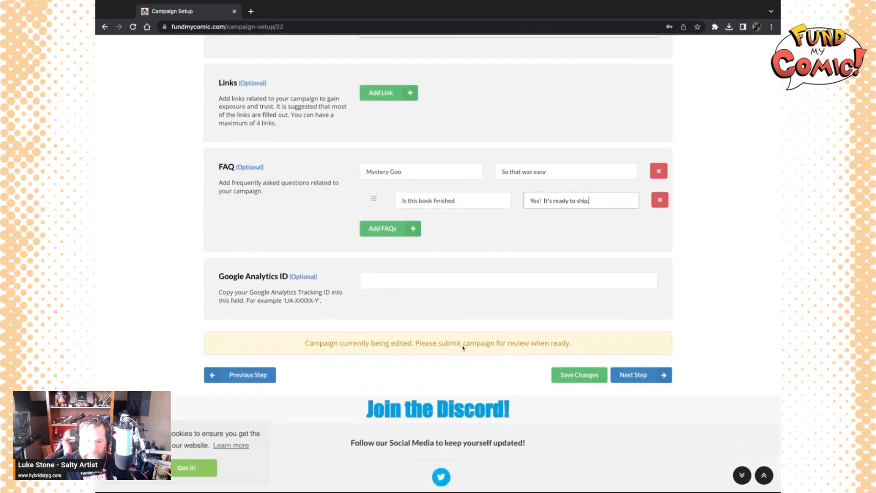
key("BackSpace")
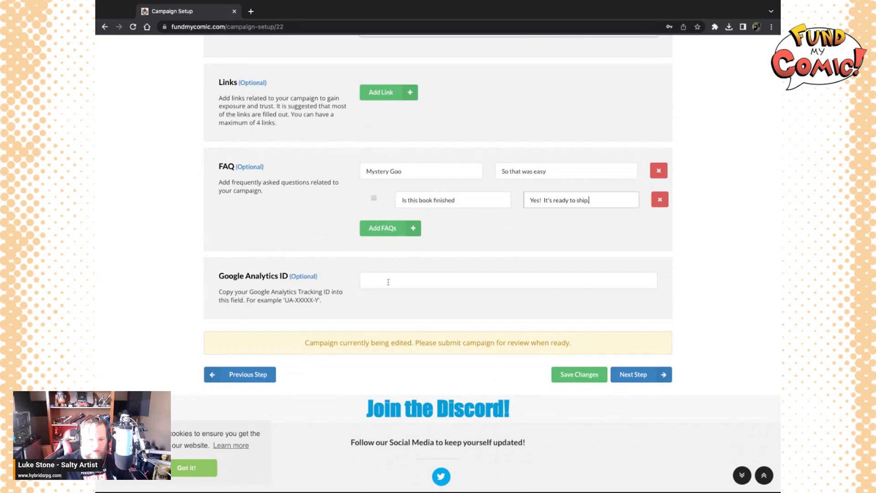
left_click(368, 278)
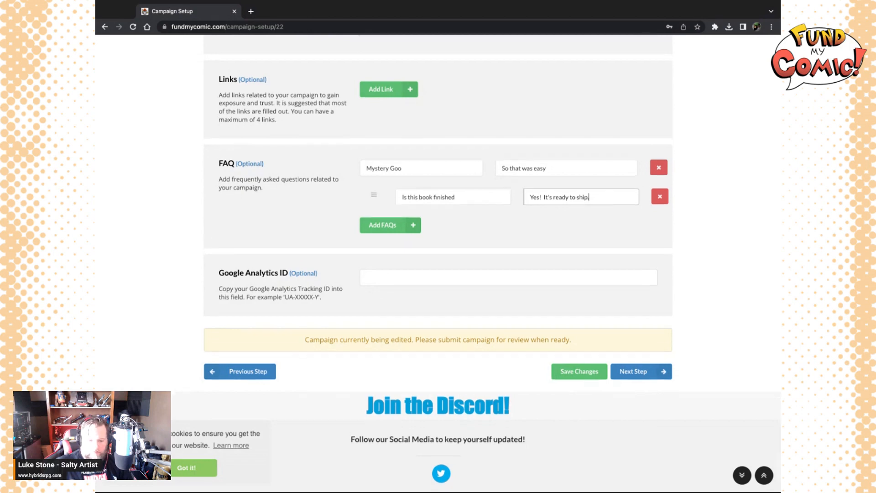
scroll(370, 298, "down", 1)
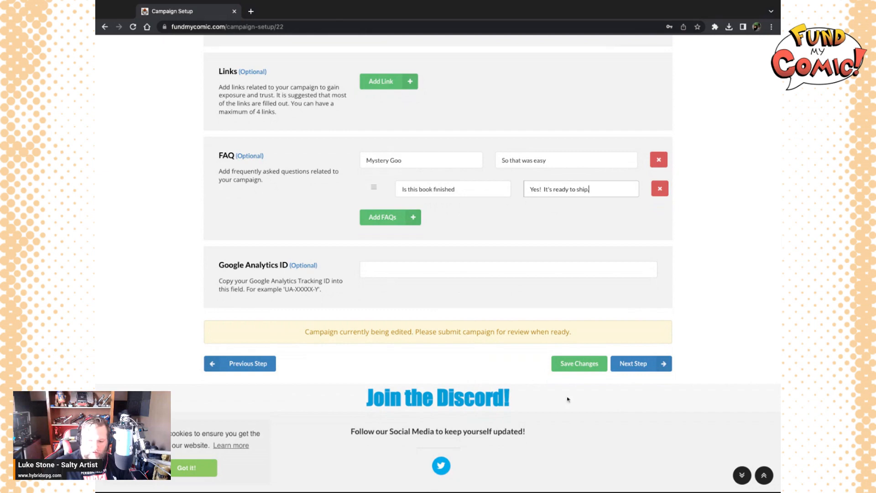
left_click(636, 366)
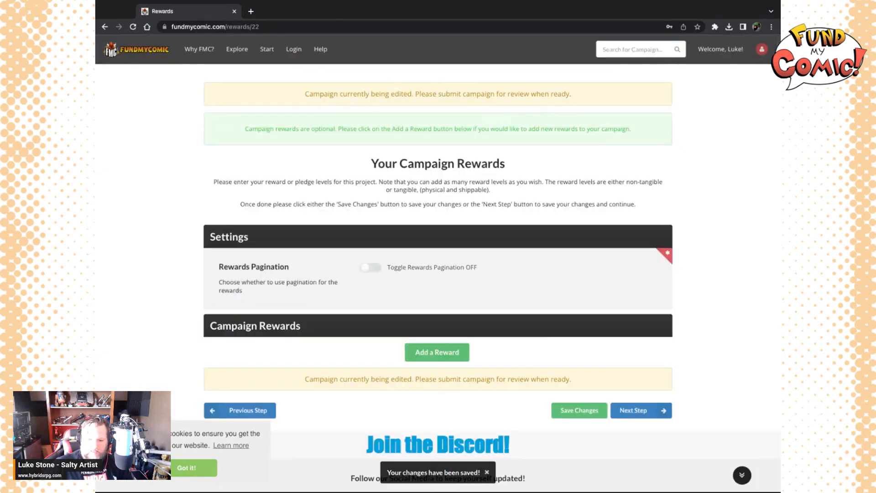
- Switch off Rewards Pagination and add a first reward to the campaign
scroll(503, 269, "down", 1)
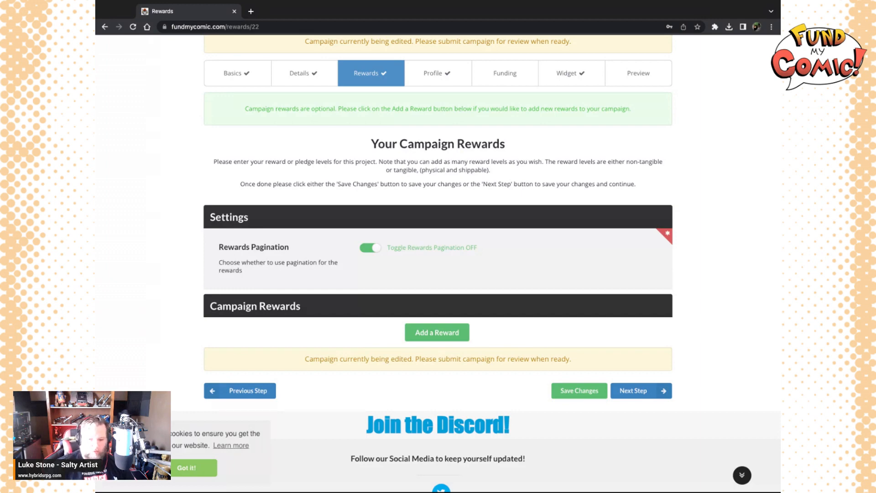
left_click(373, 252)
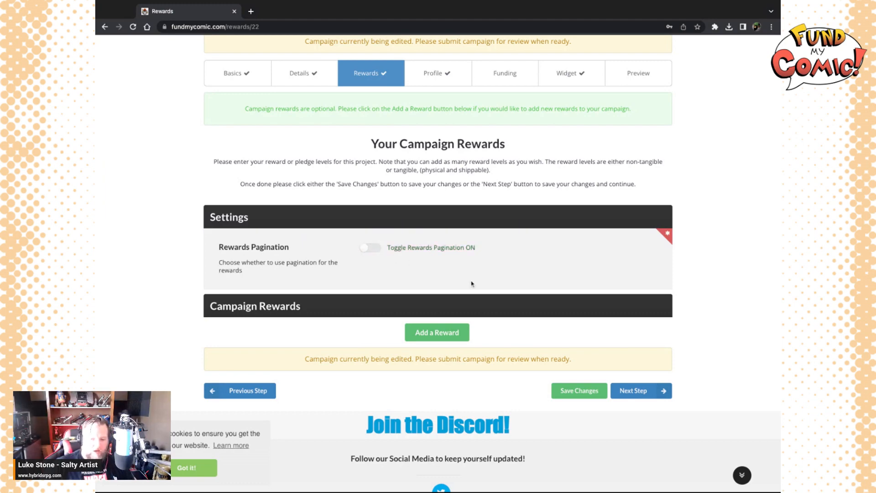
scroll(472, 283, "down", 1)
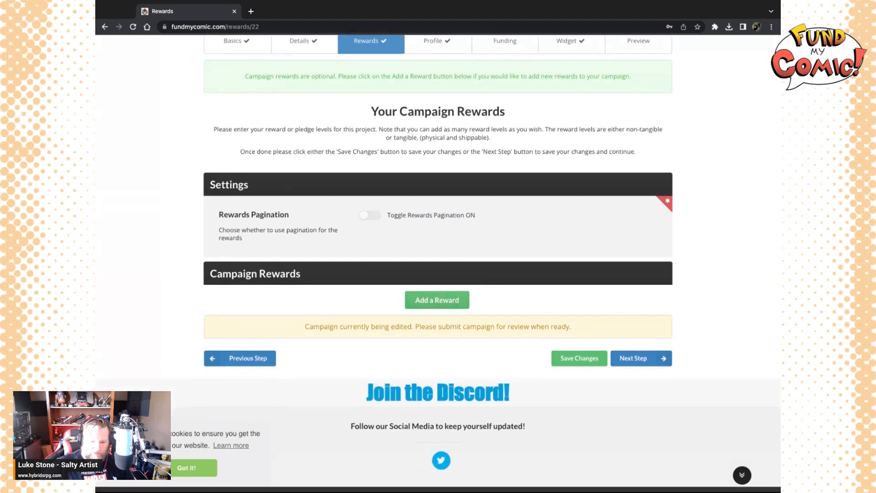
left_click(437, 300)
scroll(332, 340, "down", 3)
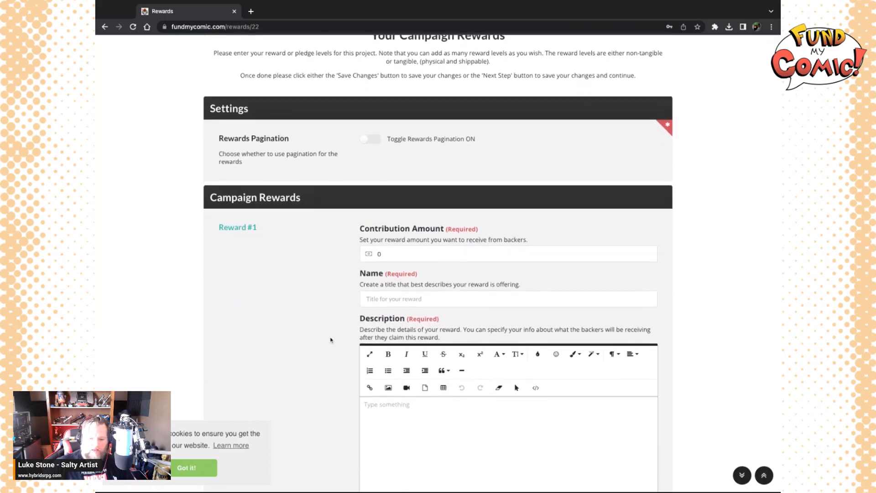
- Set the contribution amount of Reward #1 to 5
left_click(402, 231)
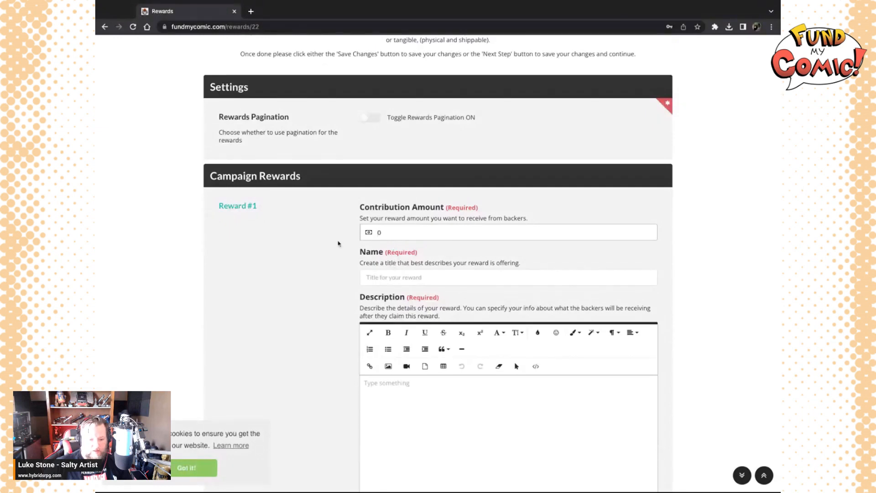
double_click(389, 232)
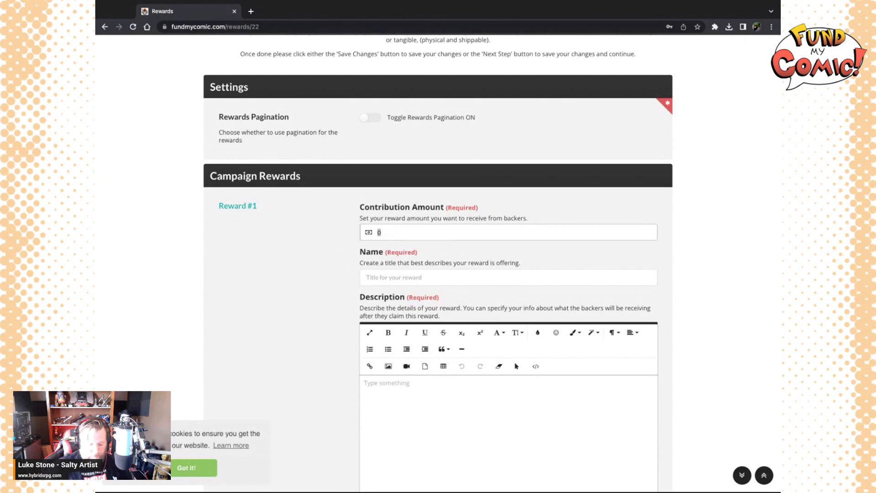
type("5")
scroll(397, 244, "down", 1)
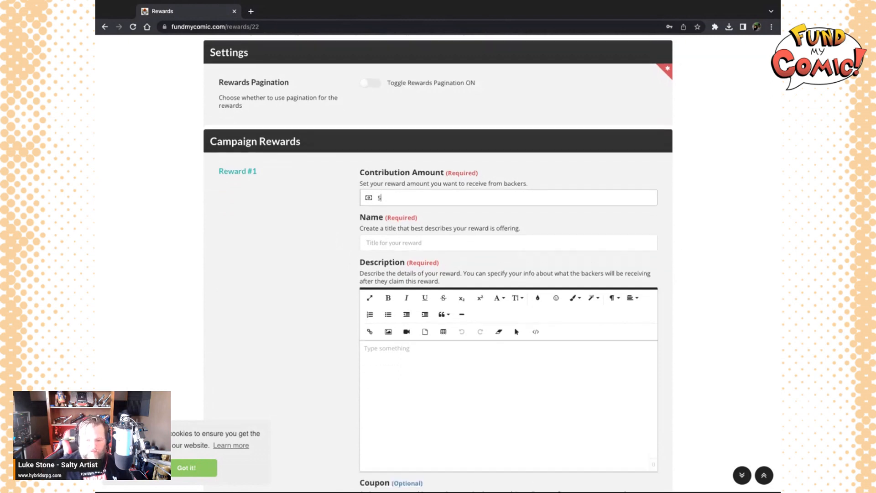
- Name Reward #1 "1's and 0's"
left_click(395, 230)
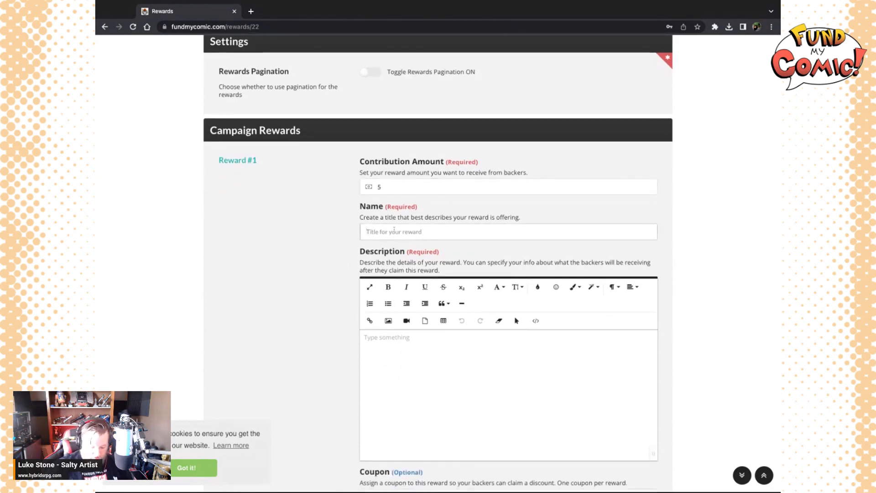
type("Di")
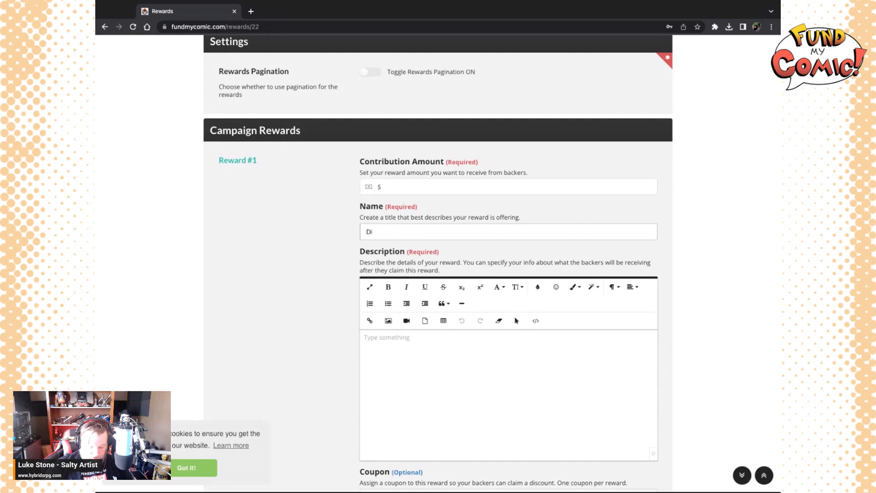
key("BackSpace")
key("BackSpace")
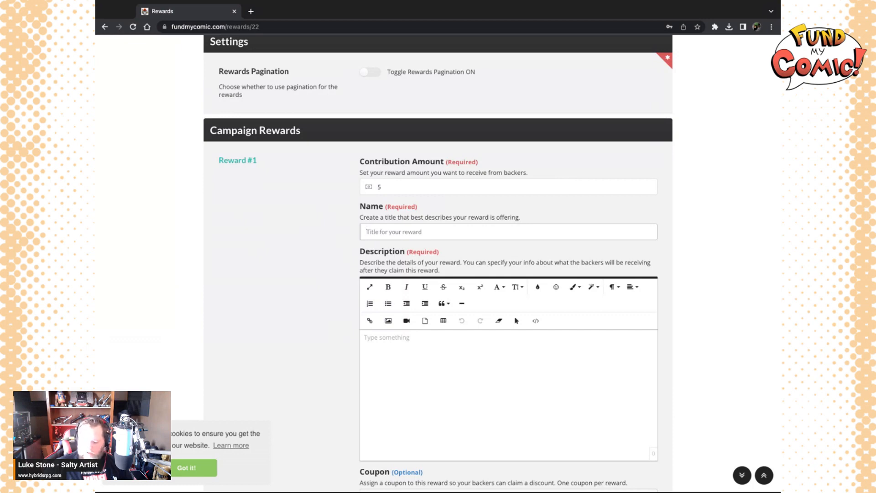
type("I")
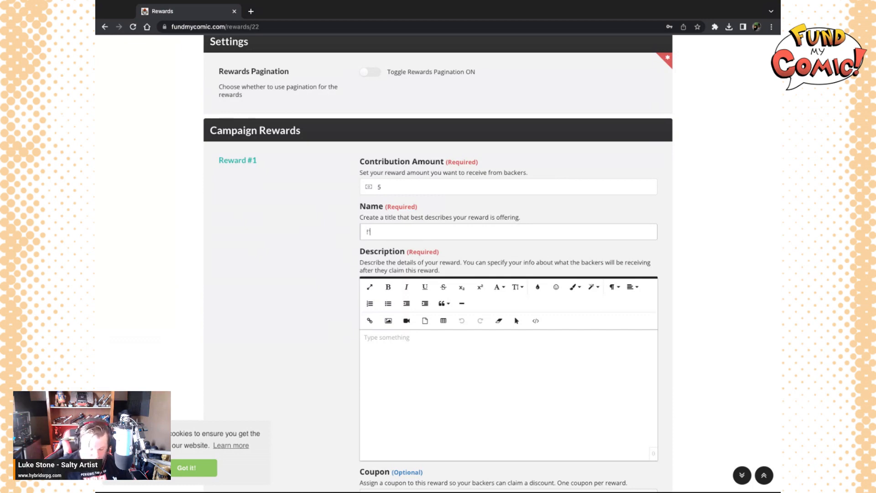
type("'s and")
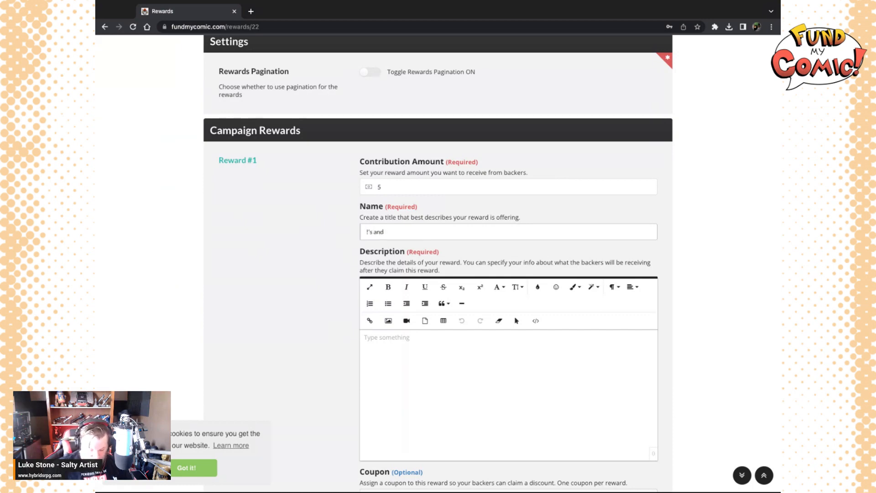
type(" 0's")
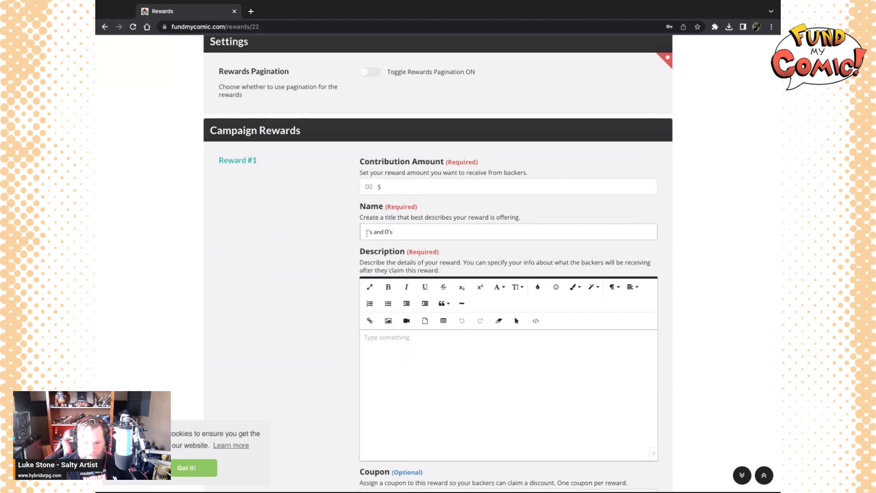
type("=")
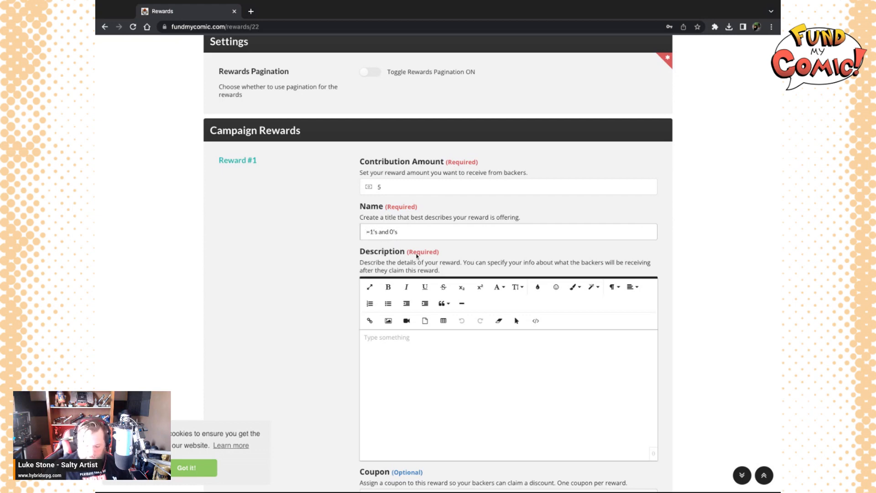
key("BackSpace")
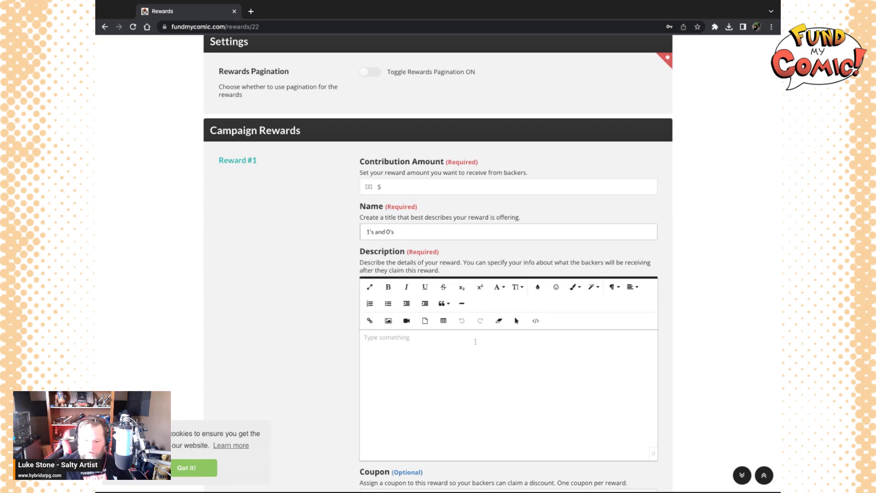
scroll(476, 342, "down", 1)
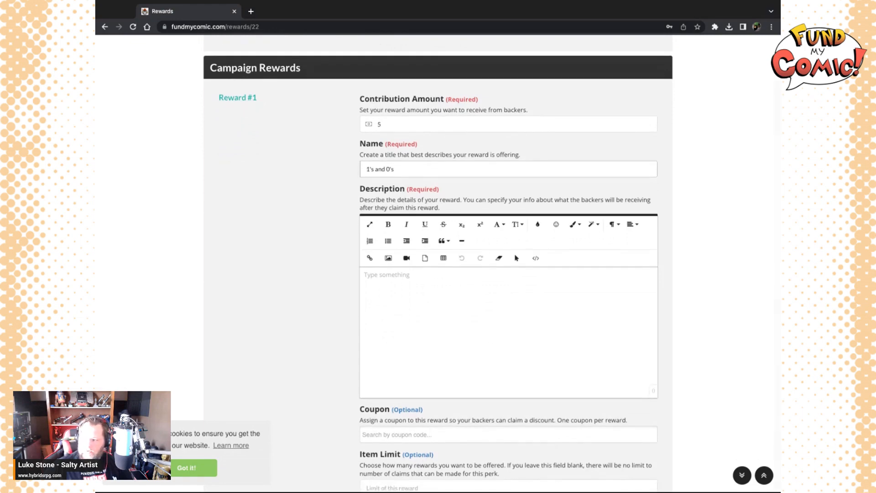
key("super+Tab")
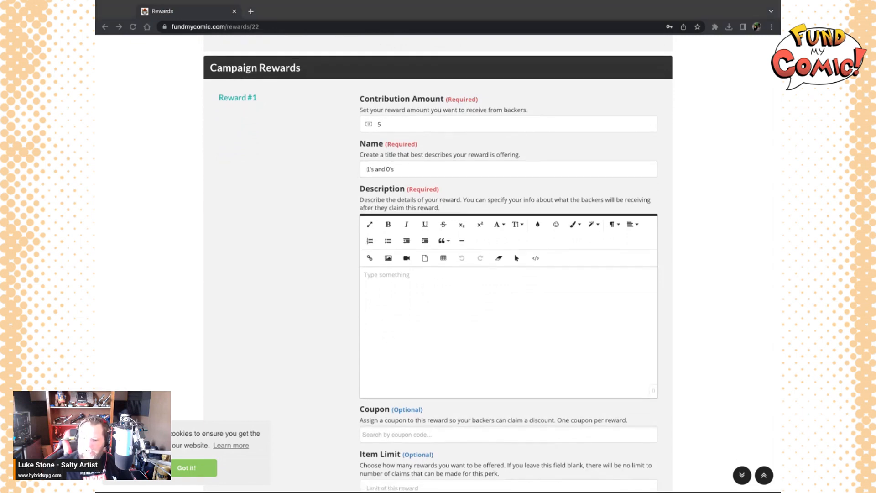
type("https://c1.iggcdn.com/indiegogo-media-prod-cld/image/upload/c_fill,w_762,g_center,q_auto:best,dpr_2.0,f_auto,h_506/icmxwbutr0br3sbxeohu")
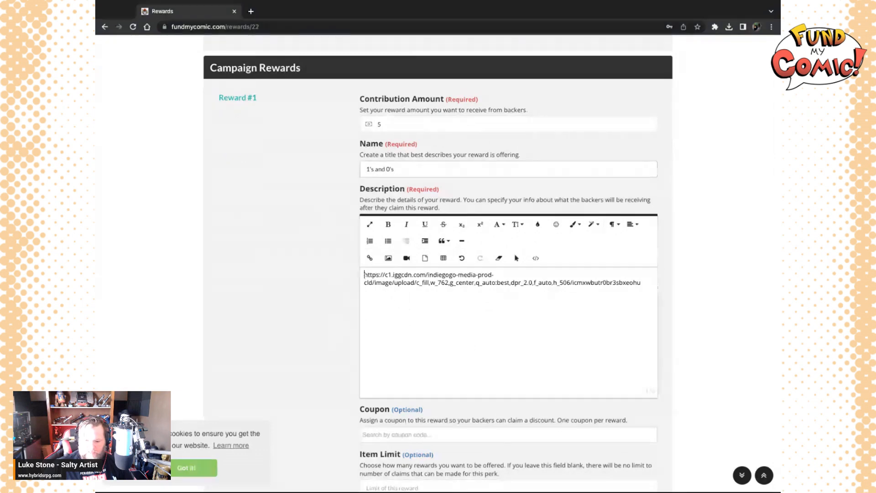
key("ctrl+a")
key("BackSpace")
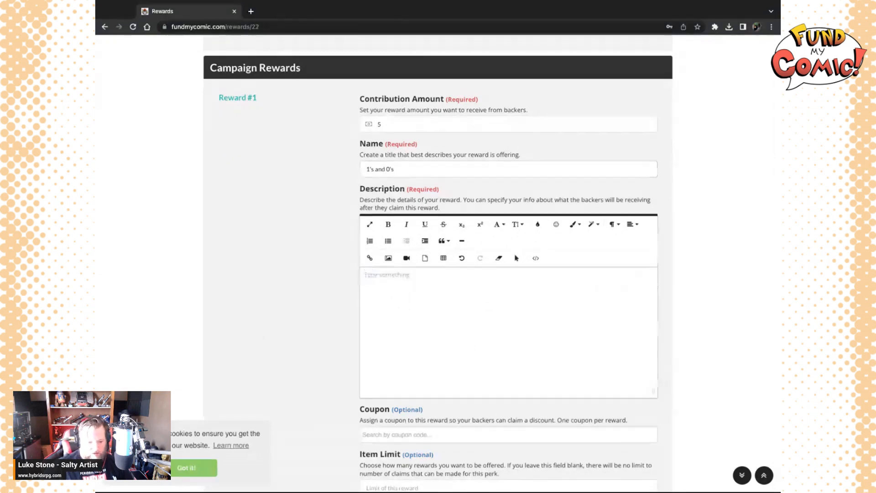
- Insert the image "rr card digital.png" from the computer into the description of Reward #1
key("super+Tab")
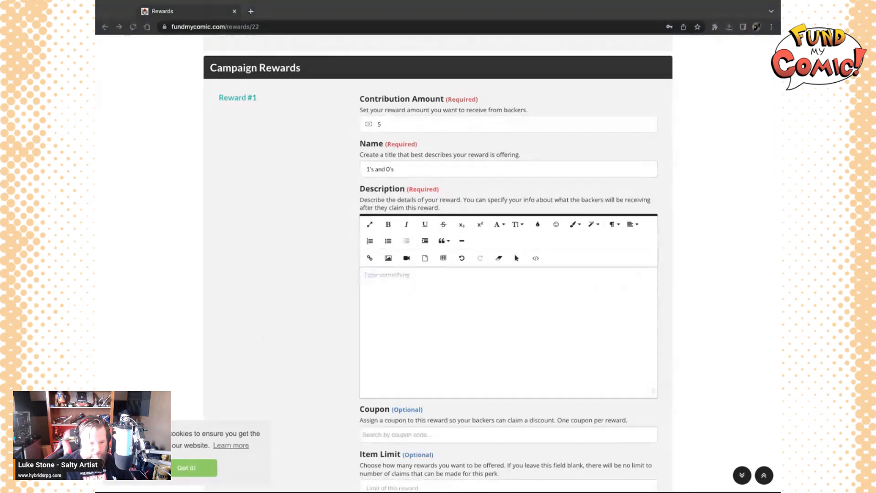
left_click_drag(421, 318, 418, 350)
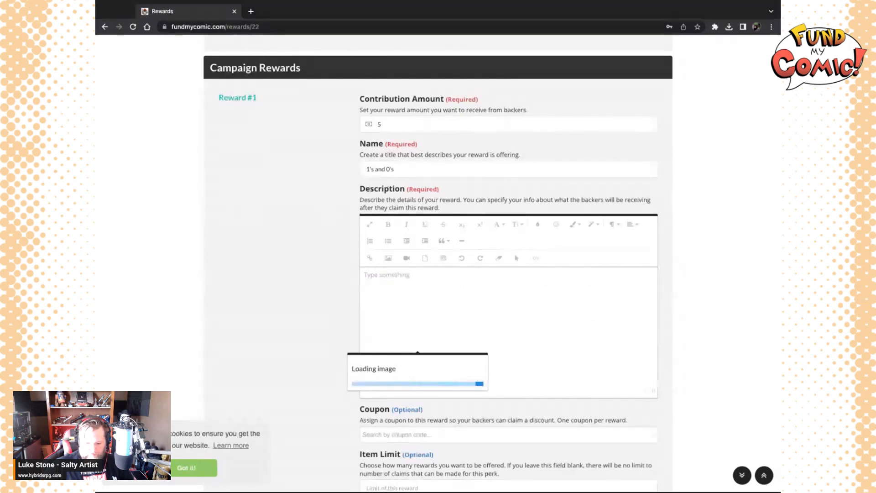
scroll(552, 335, "down", 1)
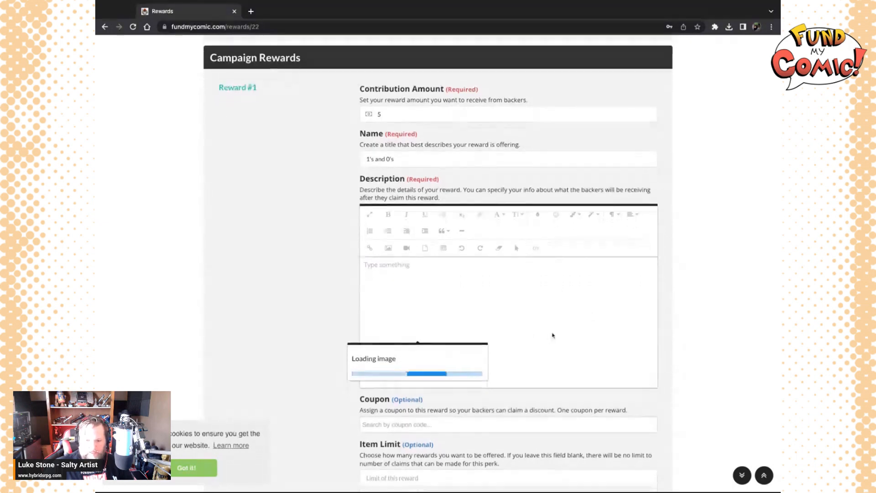
scroll(553, 335, "down", 3)
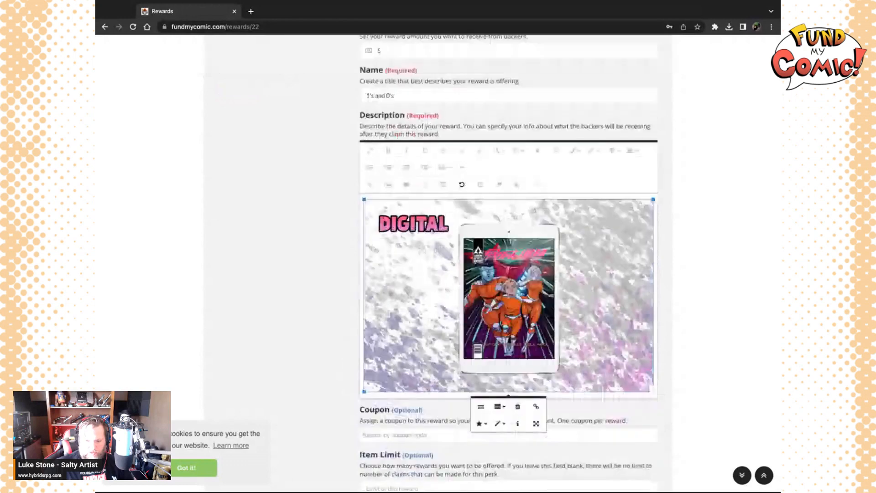
left_click(654, 357)
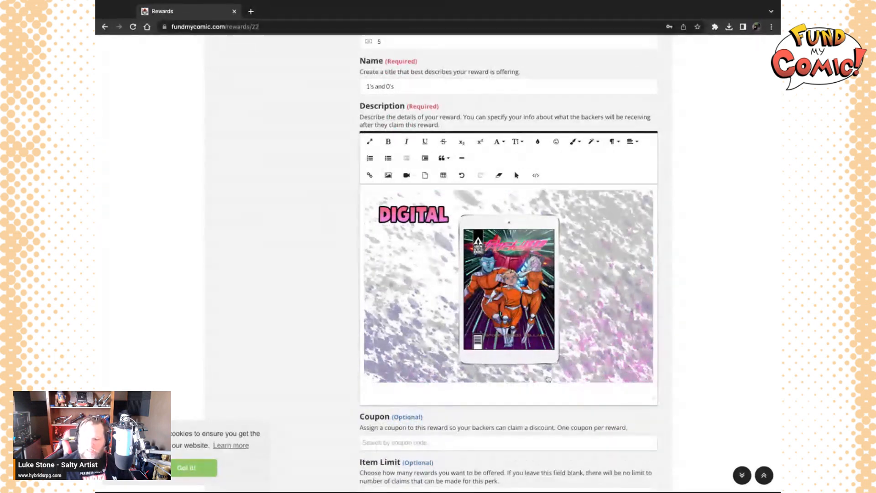
- Below the image, add "Just the 1s and 0s for you! Get the digital copy of this great new comic!Included Items" with bullet "Rift Riders #1 DIGITAL"
key("super+Tab")
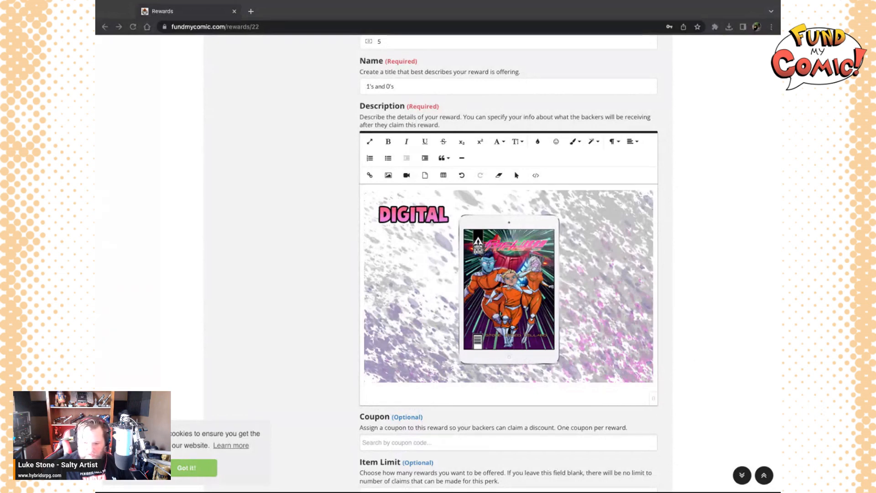
key("alt+Tab")
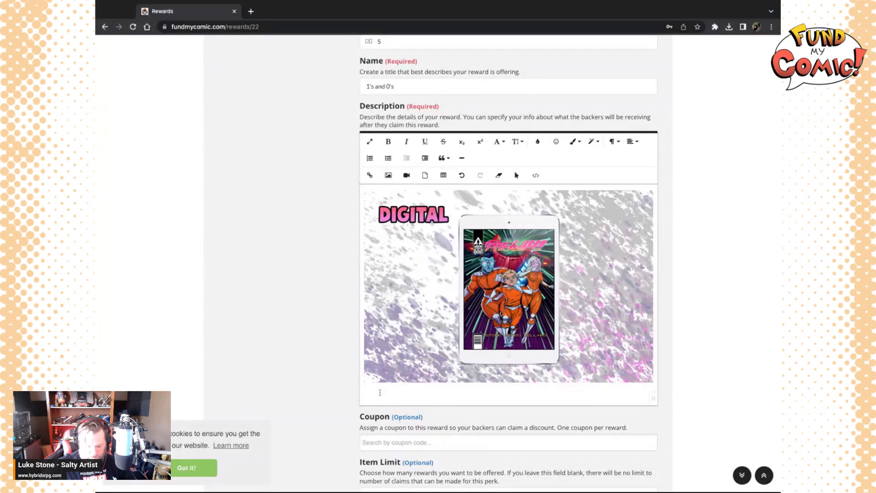
type("Just the 1s and 0s for you! Get the digital copy of this great new comic!Included Items\\nRift Riders #1 DIGITAL")
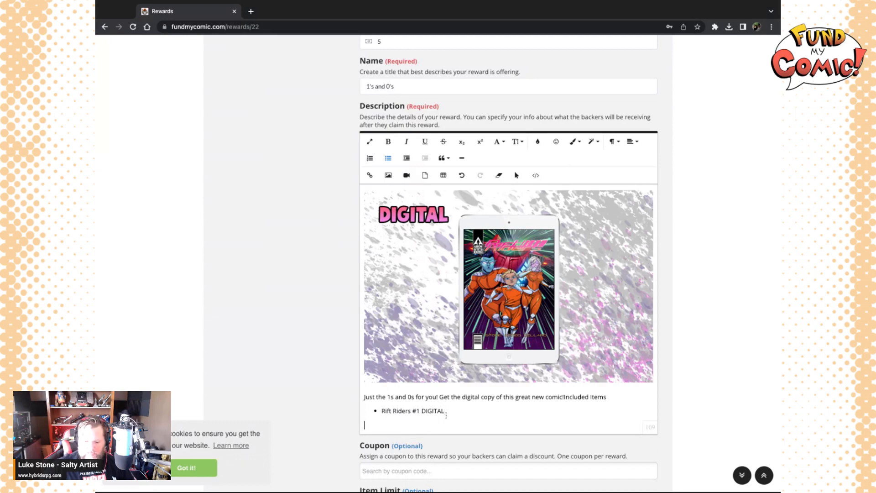
- Format the description text and its bullet below the image in Impact at size 24
left_click_drag(447, 414, 359, 395)
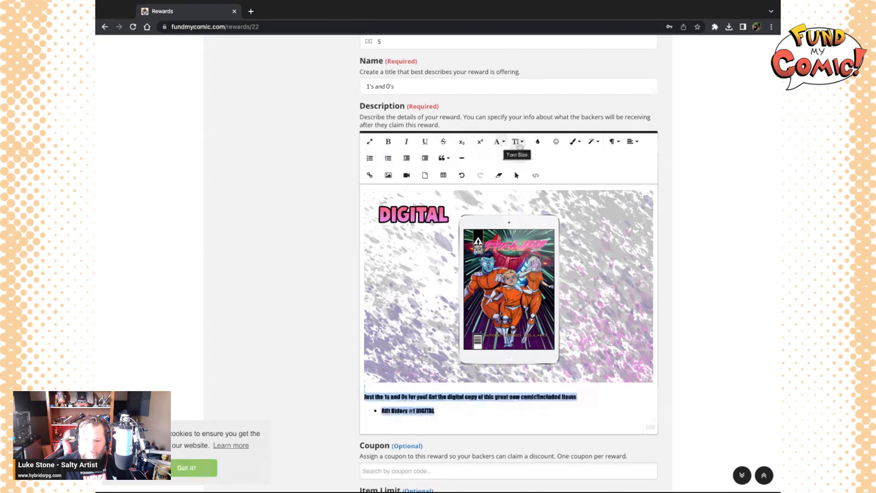
left_click(517, 141)
left_click(524, 238)
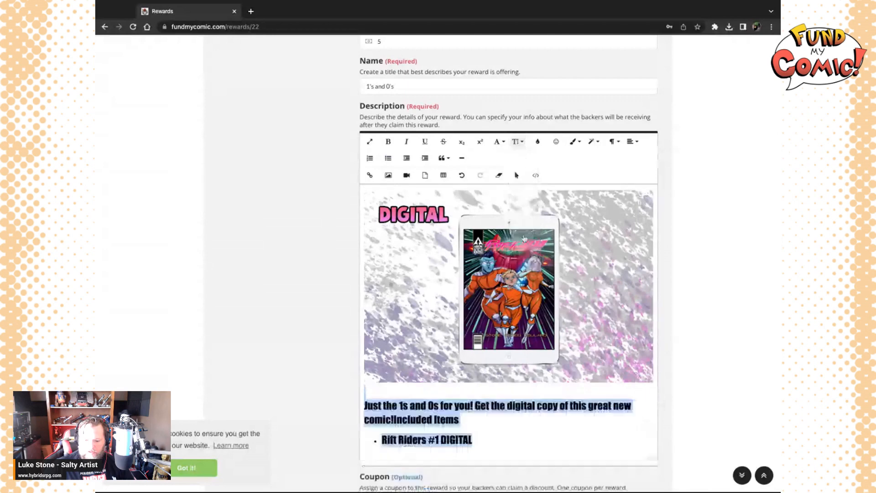
left_click(542, 427)
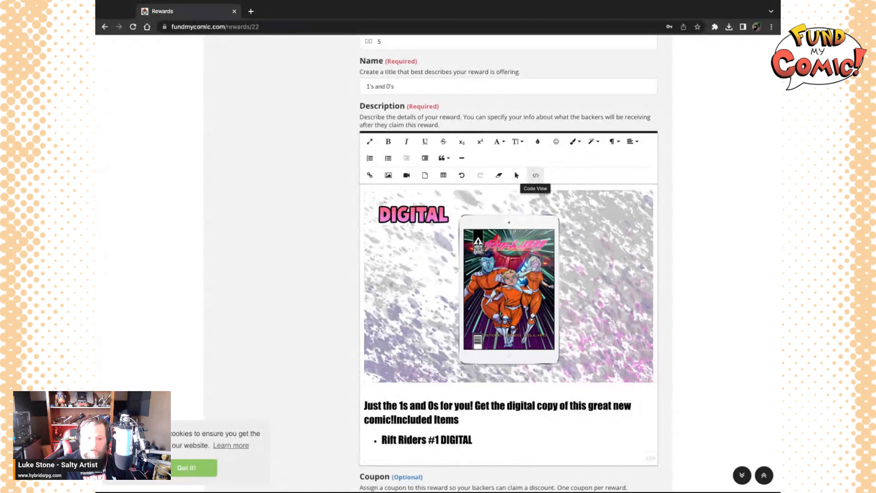
- Inspect the HTML code of the reward description and return to the formatted view
left_click(536, 175)
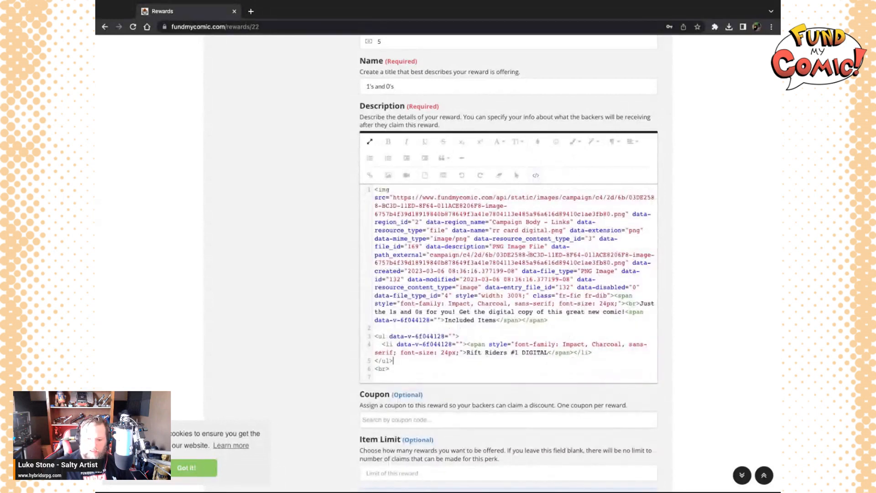
scroll(491, 284, "up", 1)
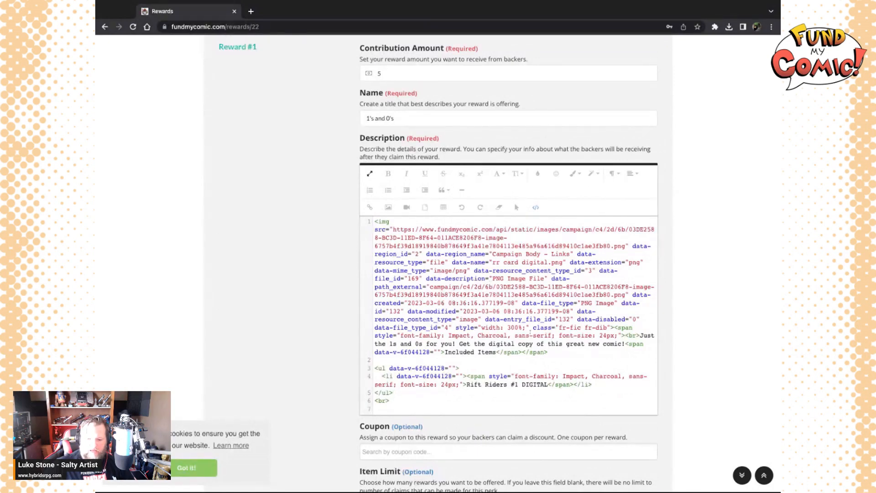
left_click(537, 208)
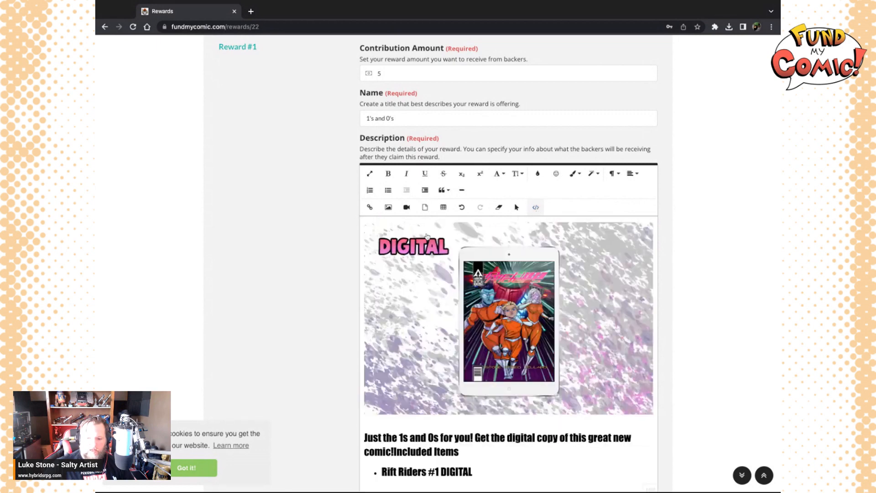
- Find the coupon by searching "bet" and assign BETA2023 (20% off) to Reward #1
scroll(426, 318, "down", 2)
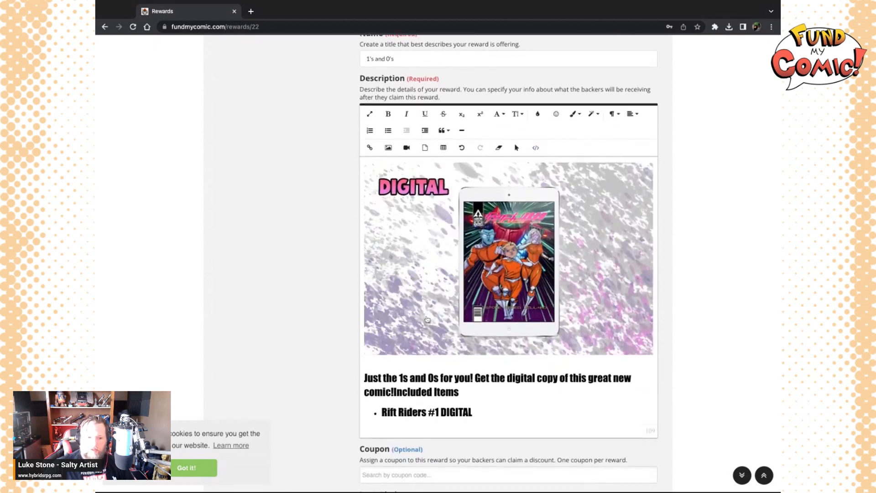
scroll(426, 318, "down", 1)
scroll(427, 319, "down", 4)
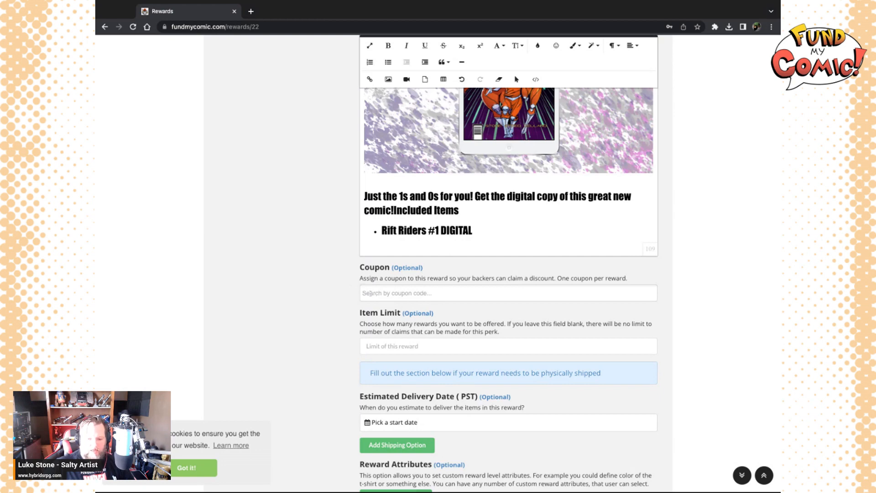
left_click(371, 293)
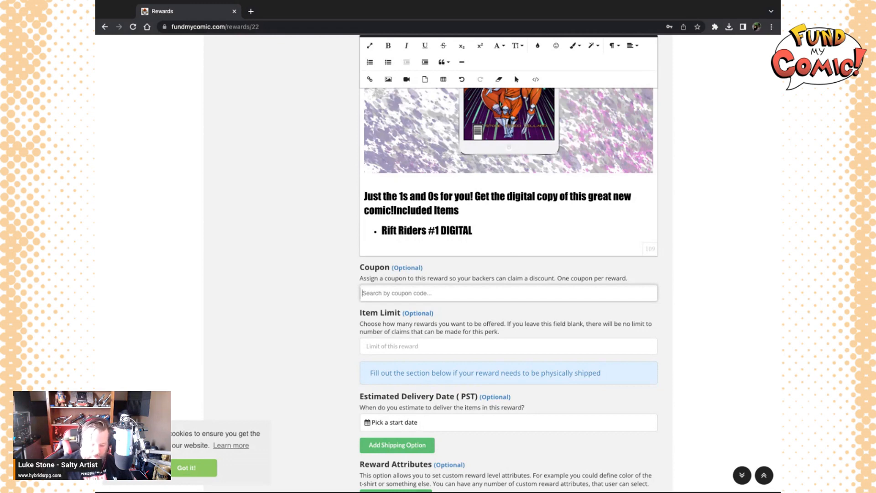
type("bet")
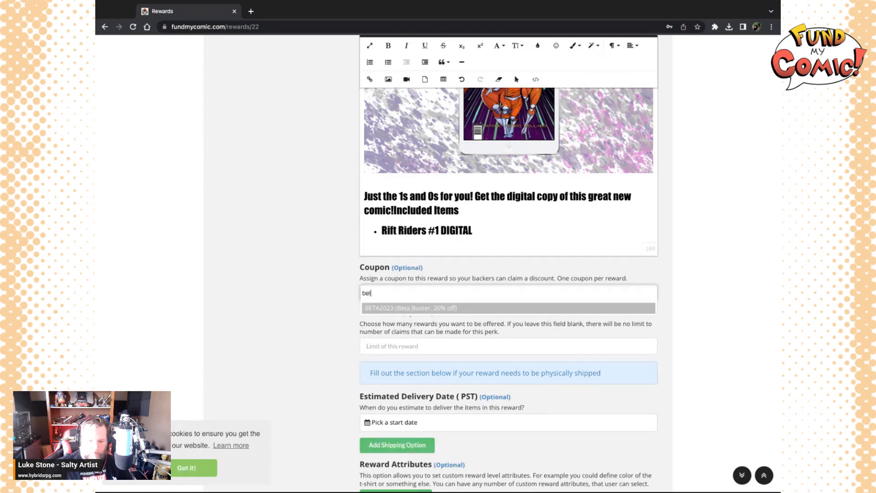
left_click(384, 309)
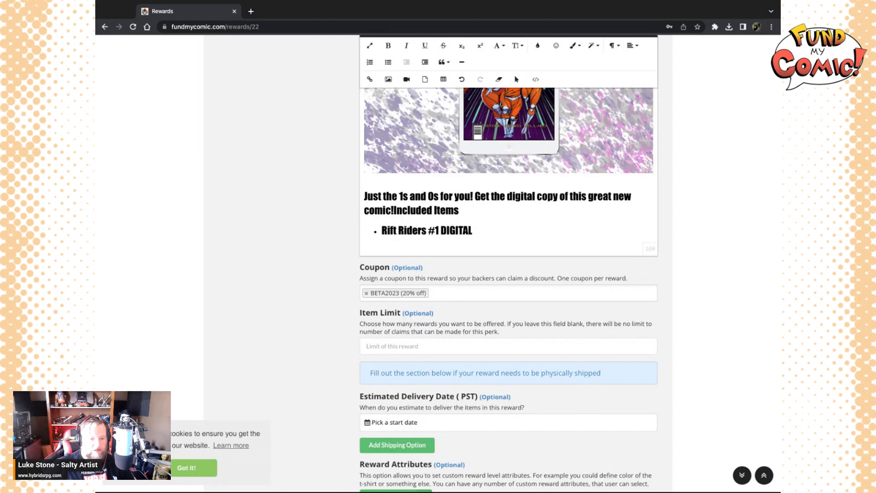
- Review the optional item limit, delivery date, shipping, attribute and expiration settings of Reward #1
scroll(470, 286, "up", 3)
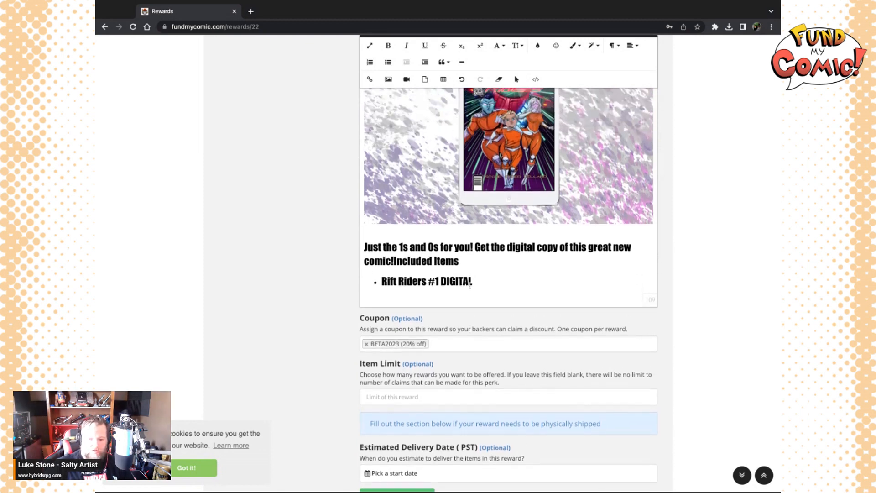
scroll(470, 286, "down", 1)
scroll(471, 286, "down", 4)
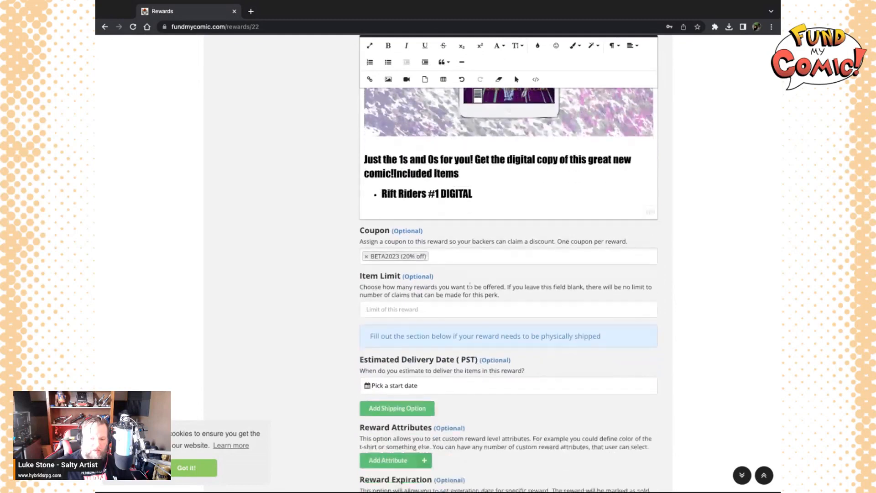
scroll(472, 354, "up", 2)
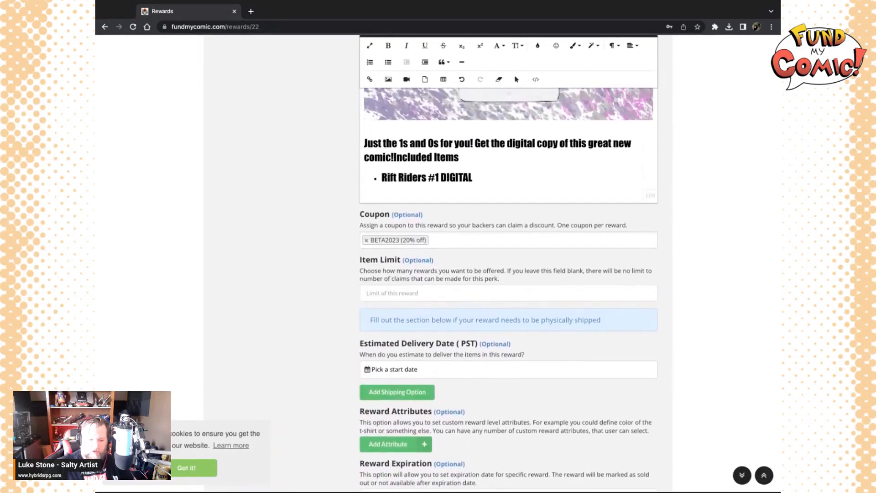
scroll(509, 290, "up", 1)
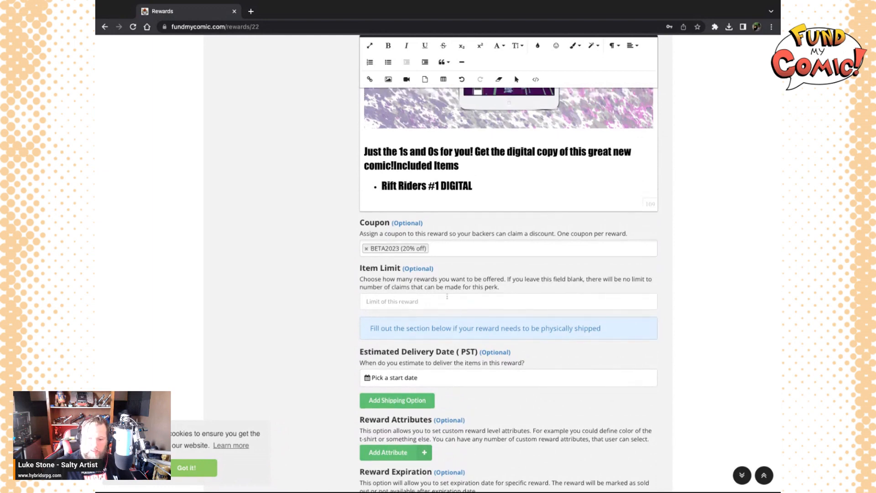
scroll(447, 297, "up", 1)
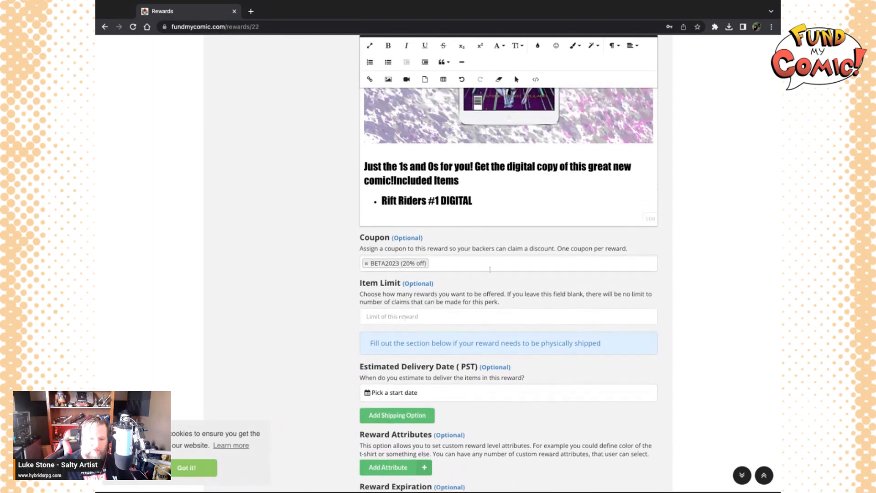
scroll(490, 270, "down", 2)
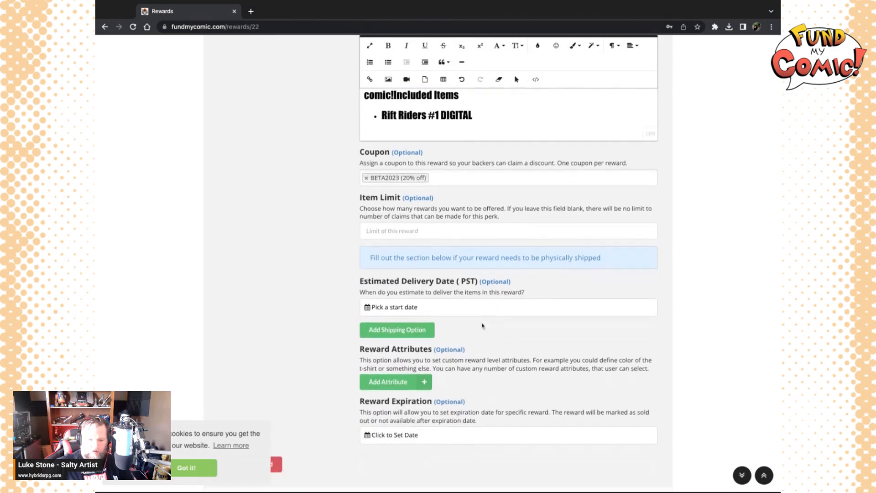
scroll(486, 340, "down", 1)
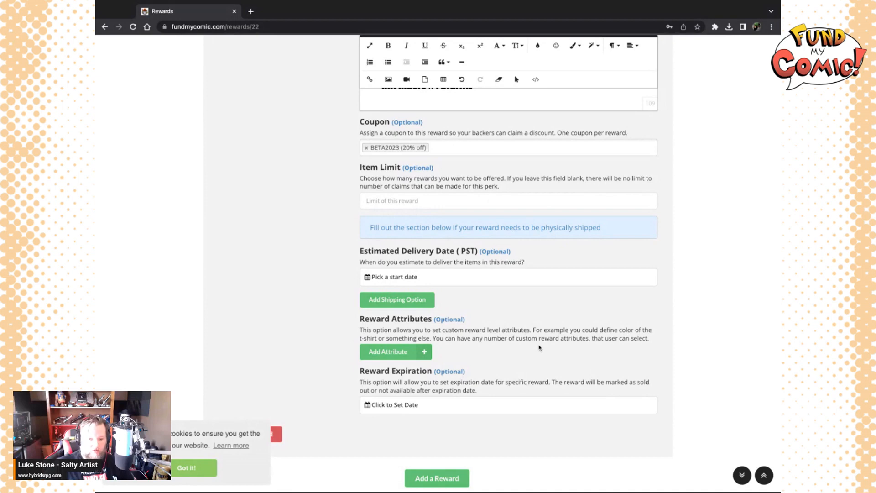
scroll(539, 348, "down", 1)
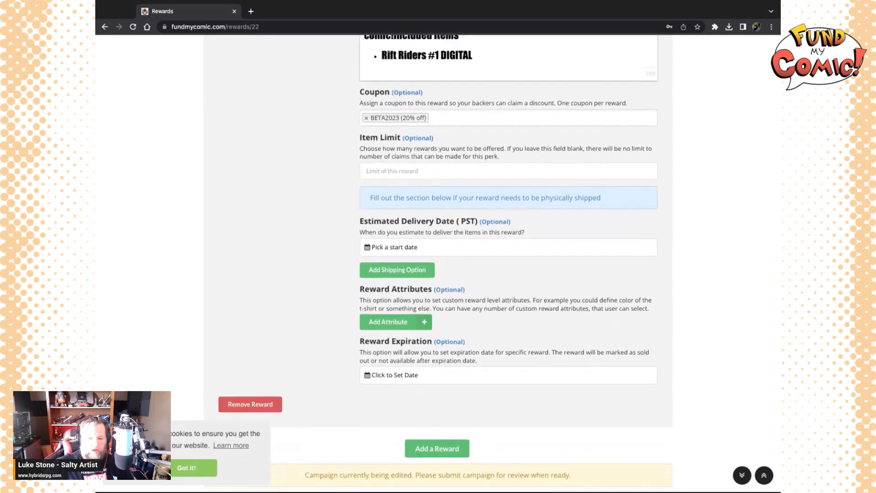
scroll(438, 263, "up", 1)
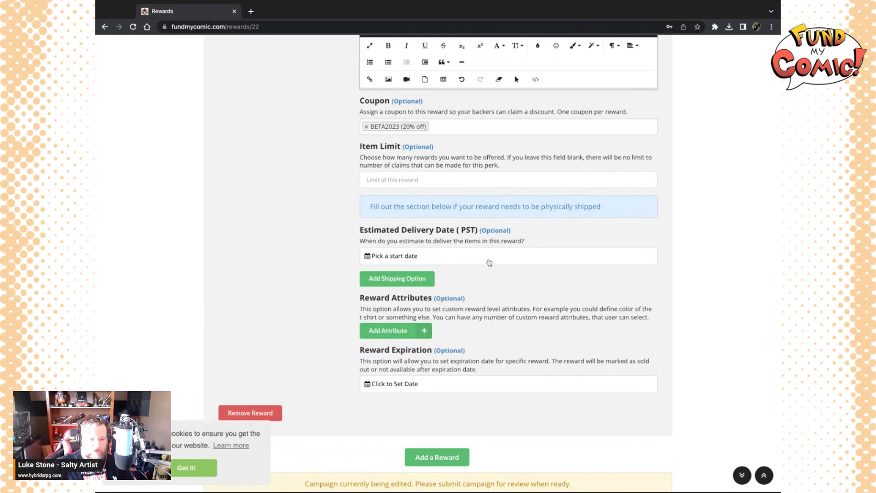
scroll(457, 270, "down", 1)
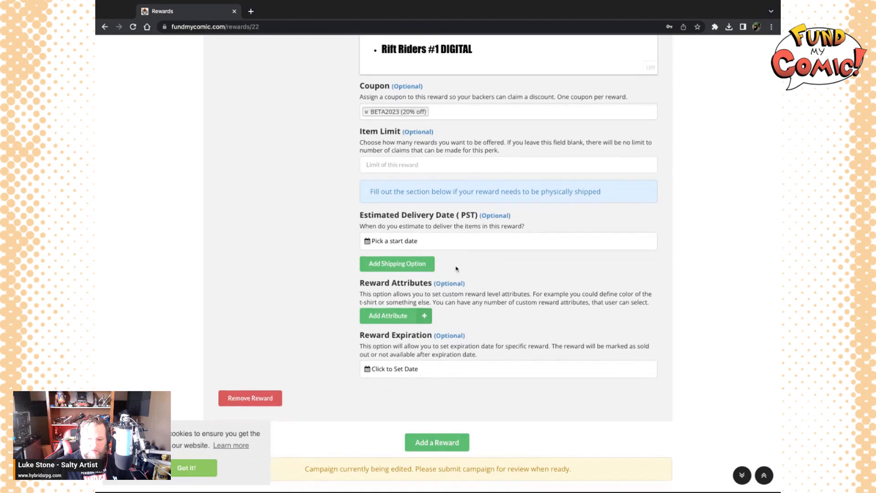
- Add a Country Specific Shipping option for the United States with a cost of $7 to Reward #1
left_click(417, 269)
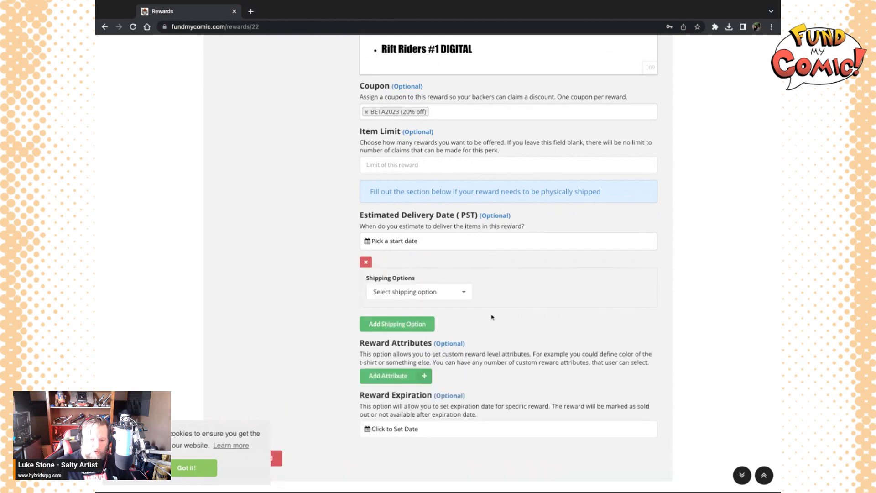
scroll(492, 317, "down", 1)
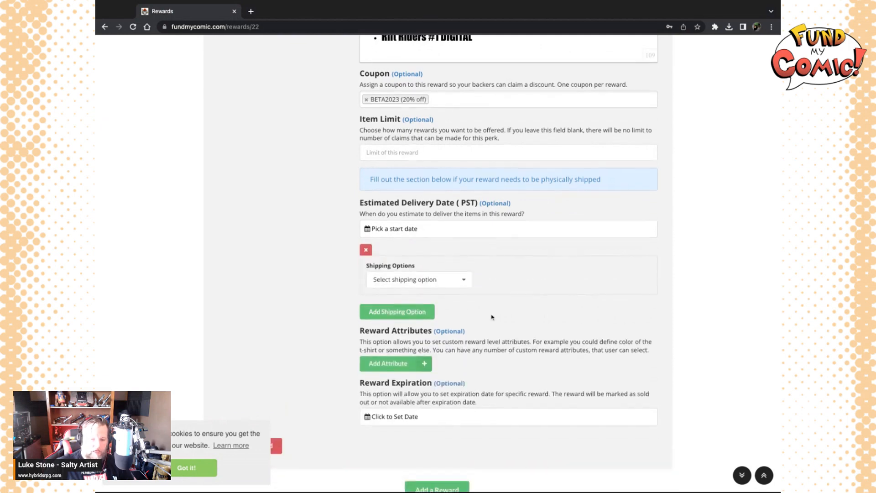
left_click(465, 279)
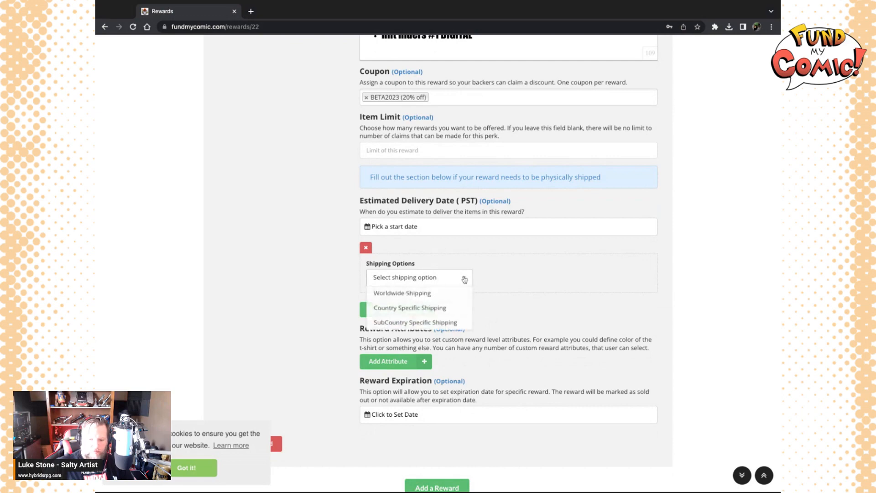
left_click(410, 309)
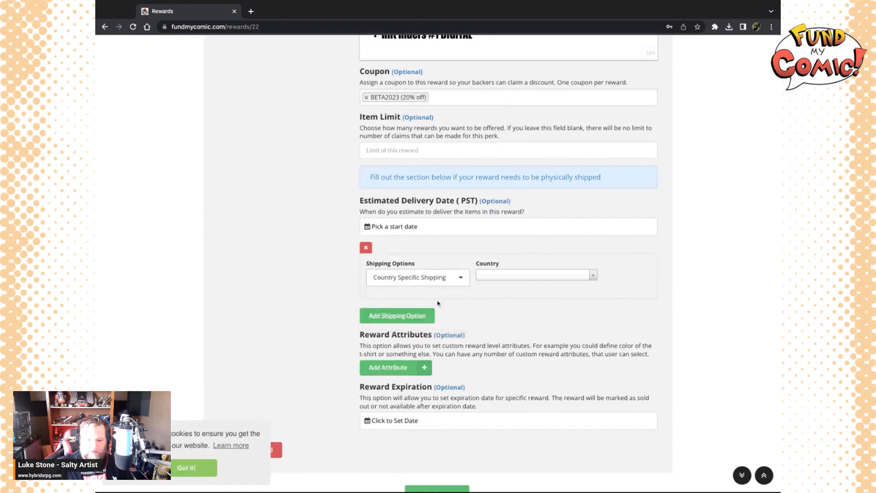
left_click(505, 276)
type("unite")
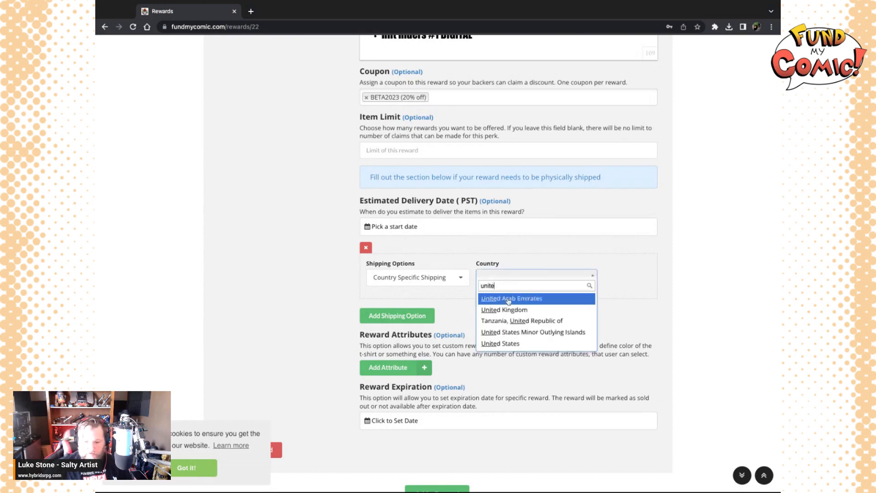
left_click(501, 343)
left_click(623, 280)
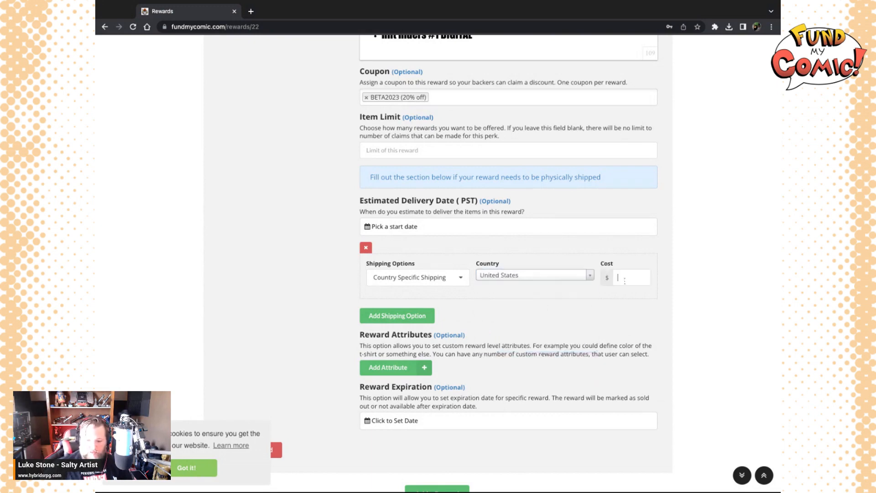
type("7")
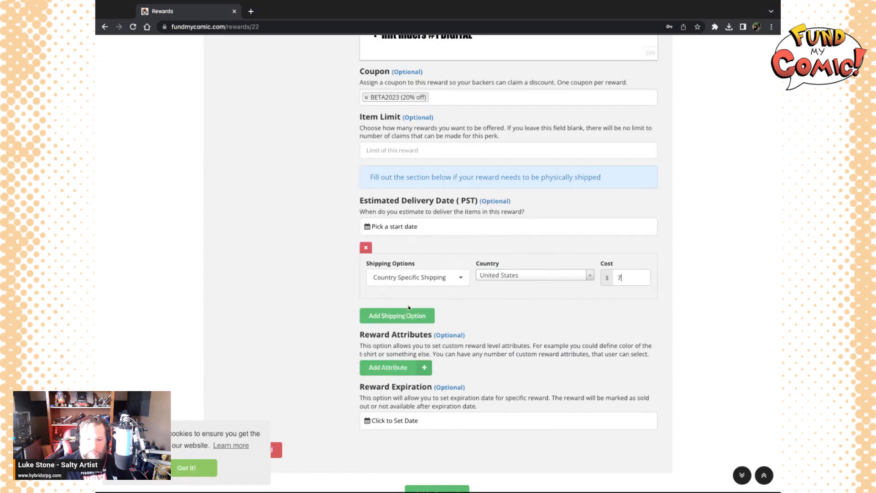
- Add a second shipping option to Reward #1 for Worldwide Shipping at a cost of $10
left_click(408, 319)
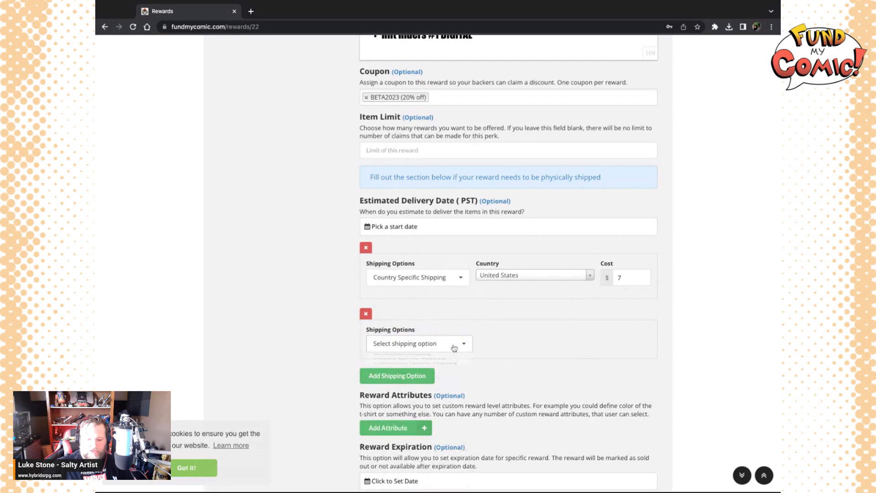
left_click(423, 358)
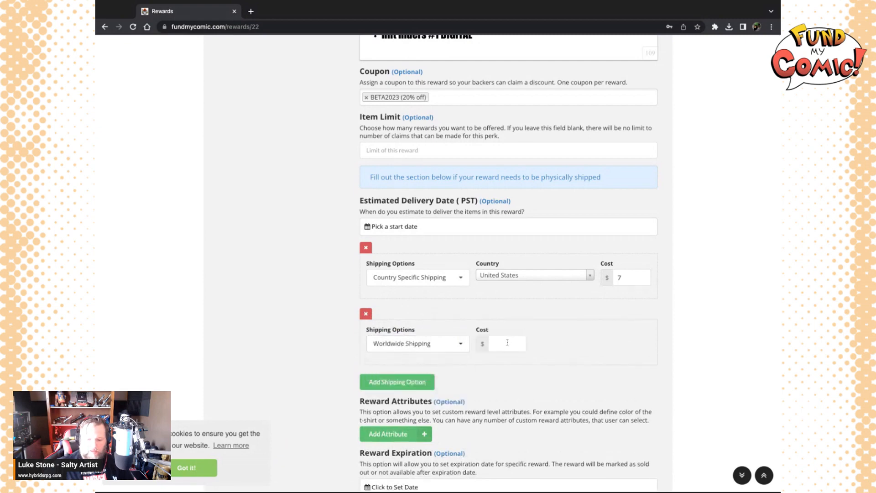
left_click(508, 343)
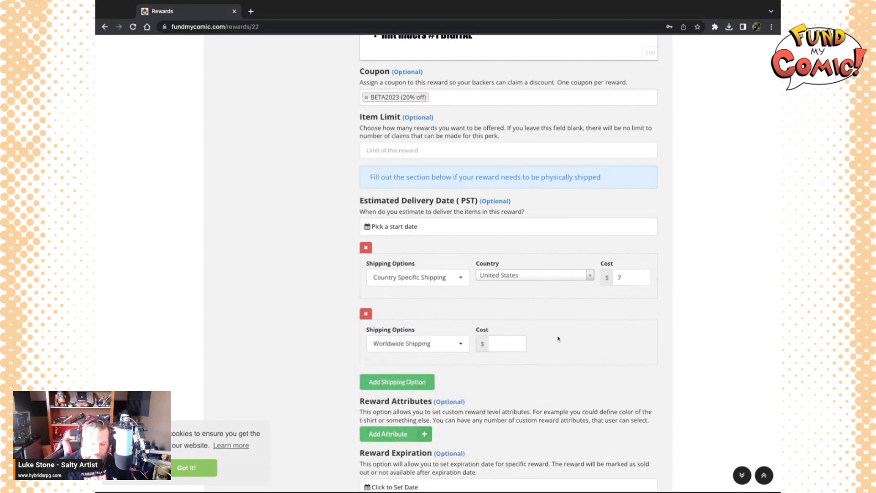
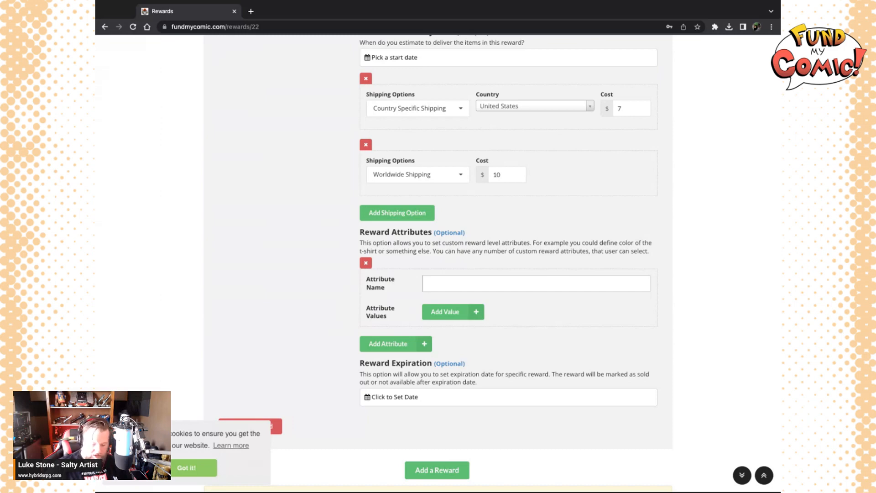
- Name Reward #1's new attribute Cover and add Cover A as its first value
type("Cover")
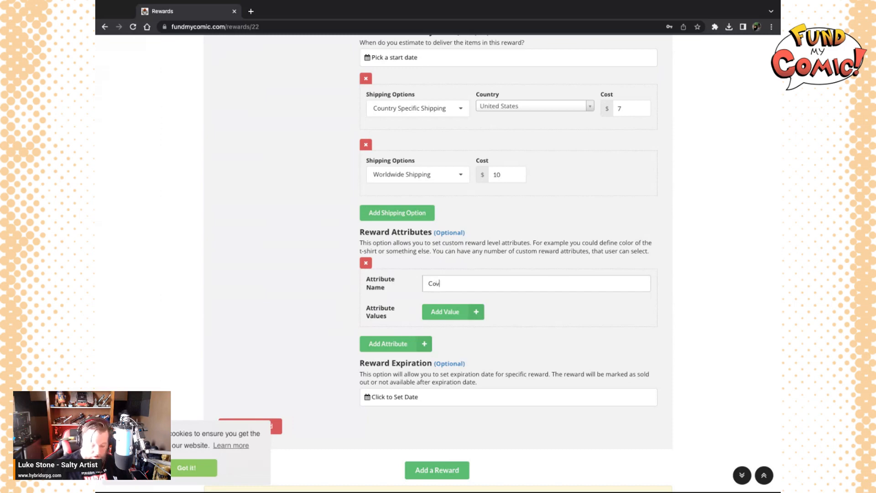
left_click(474, 315)
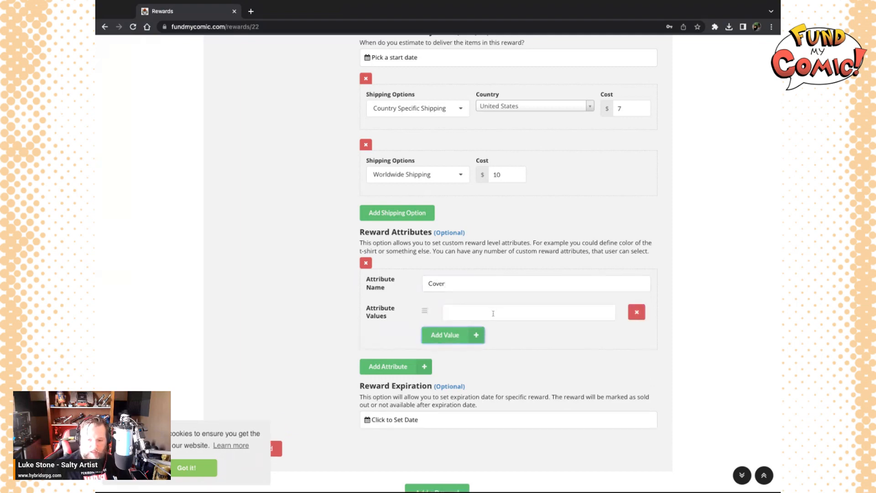
left_click(493, 313)
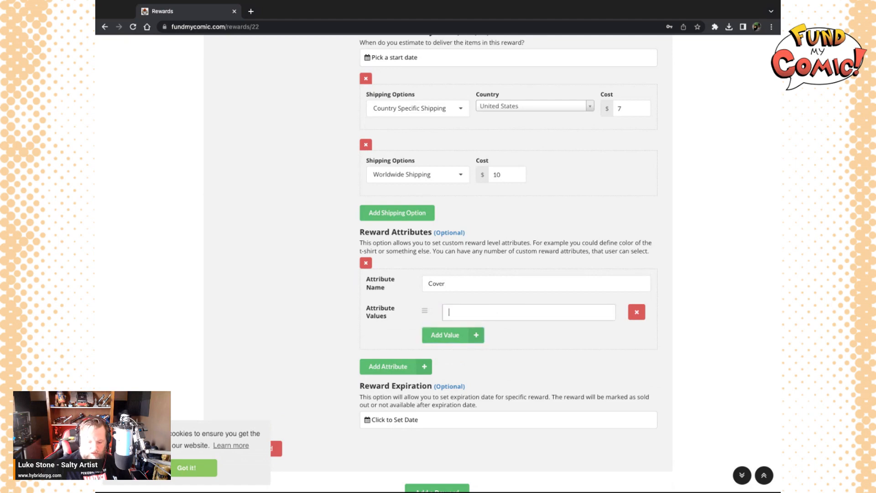
type("Cover A")
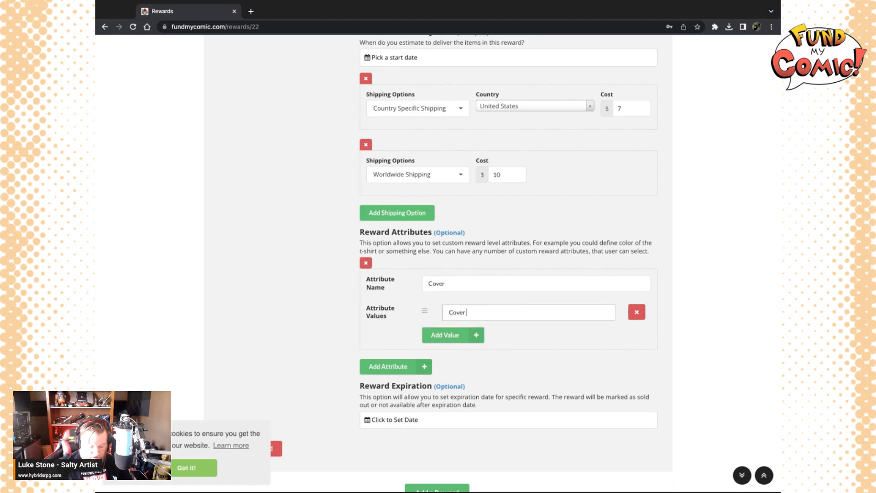
- Add Cover B and Cover C as further values of the Cover attribute
left_click(476, 337)
left_click(481, 340)
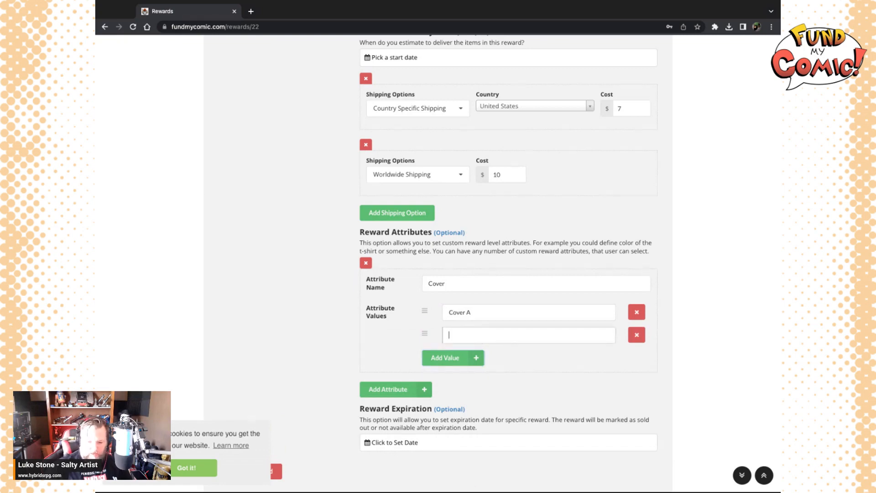
type("C")
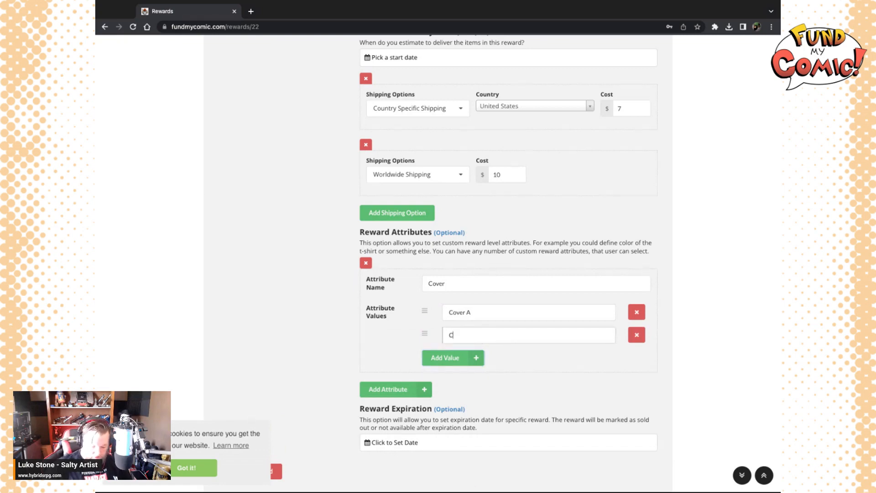
type("over B")
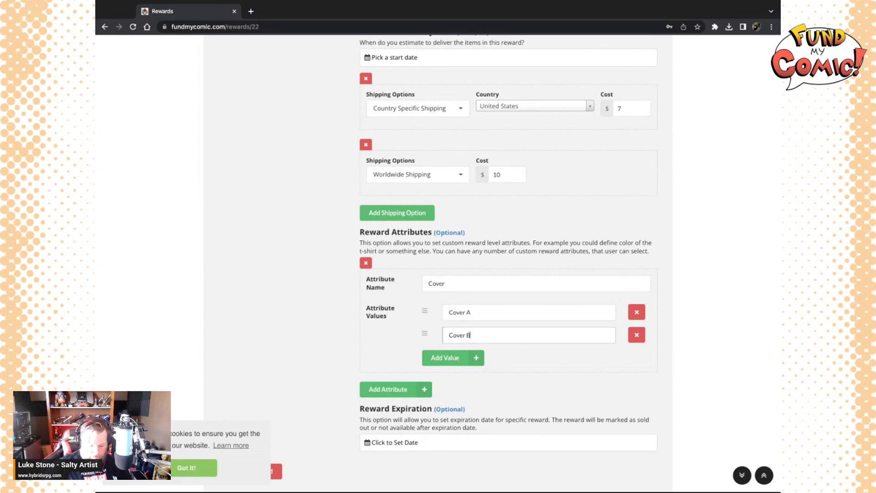
left_click(461, 365)
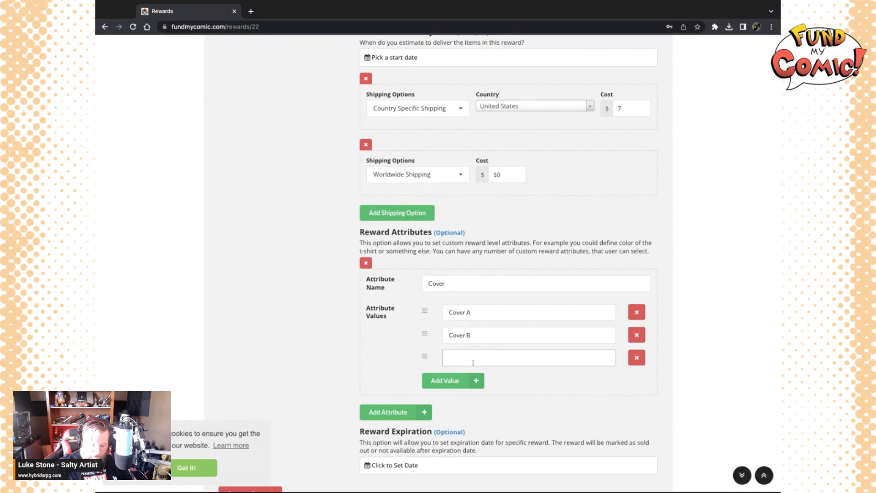
type("Cover")
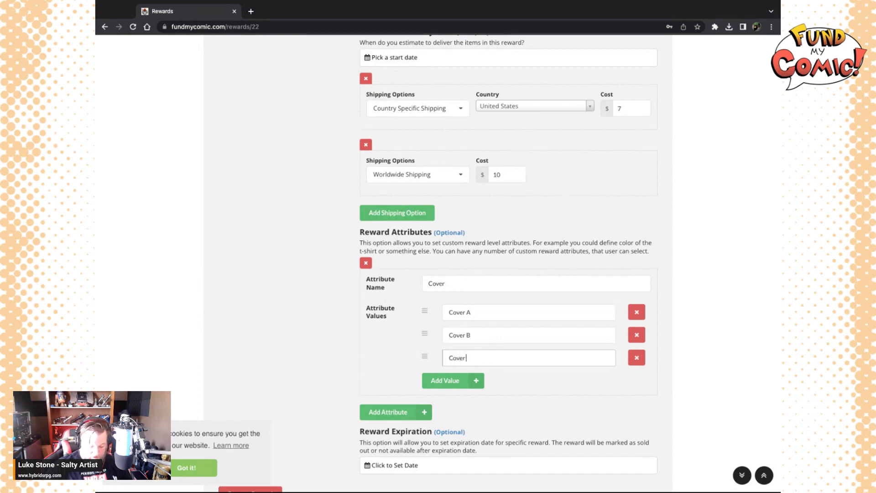
type(" C")
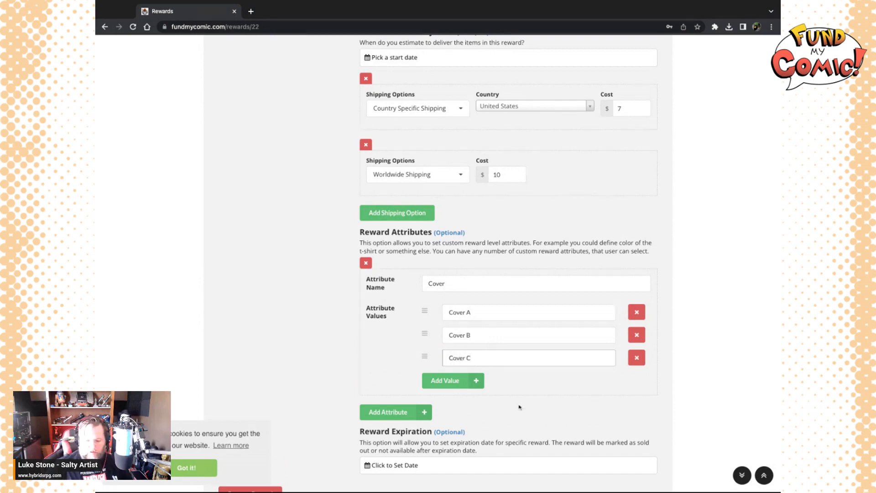
- Add a second reward below Reward #1 and set its contribution amount to 10
scroll(519, 406, "down", 1)
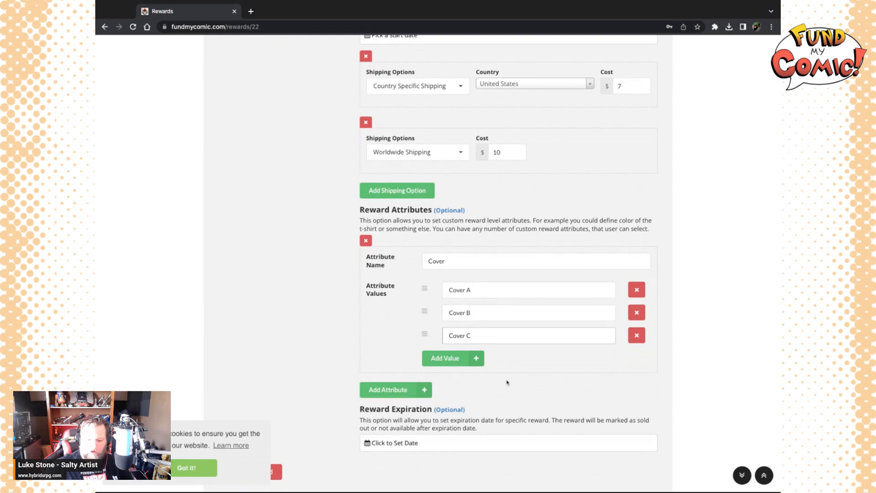
scroll(507, 383, "down", 2)
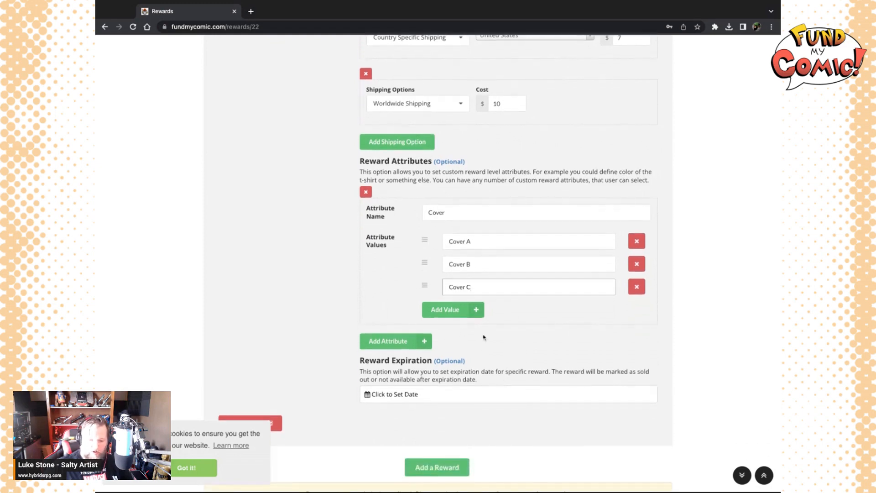
scroll(505, 327, "down", 2)
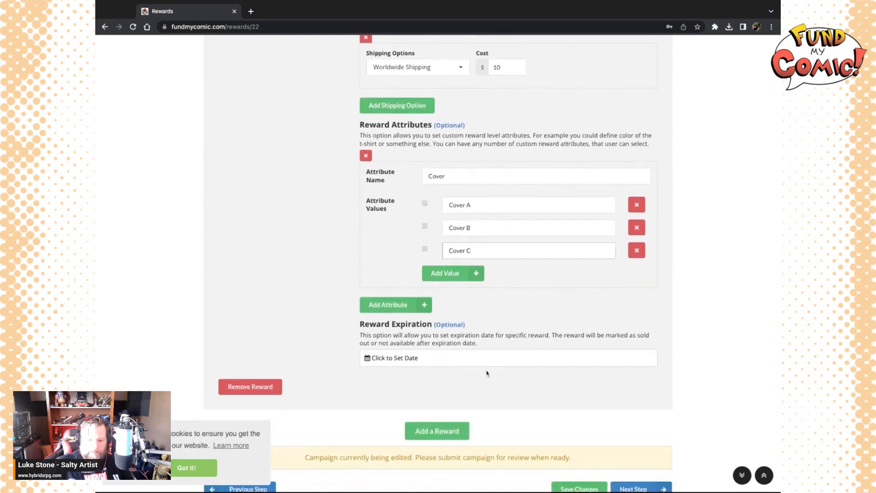
scroll(487, 373, "down", 1)
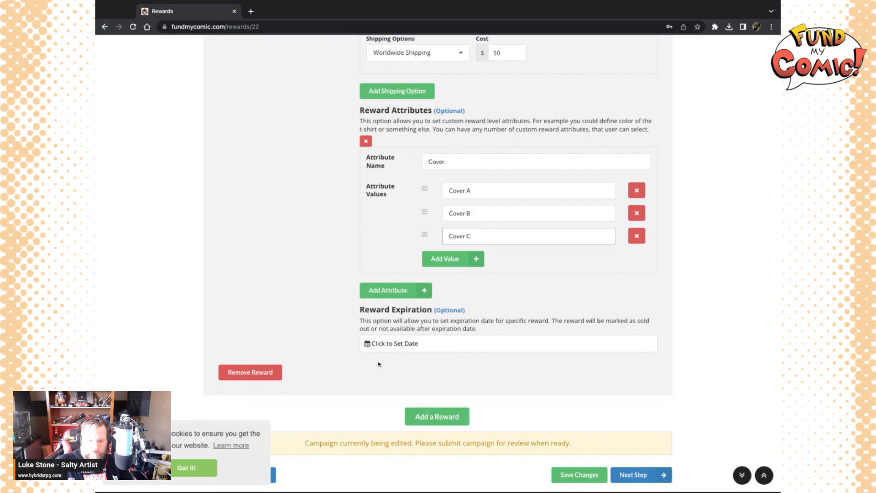
scroll(379, 364, "down", 1)
left_click(452, 364)
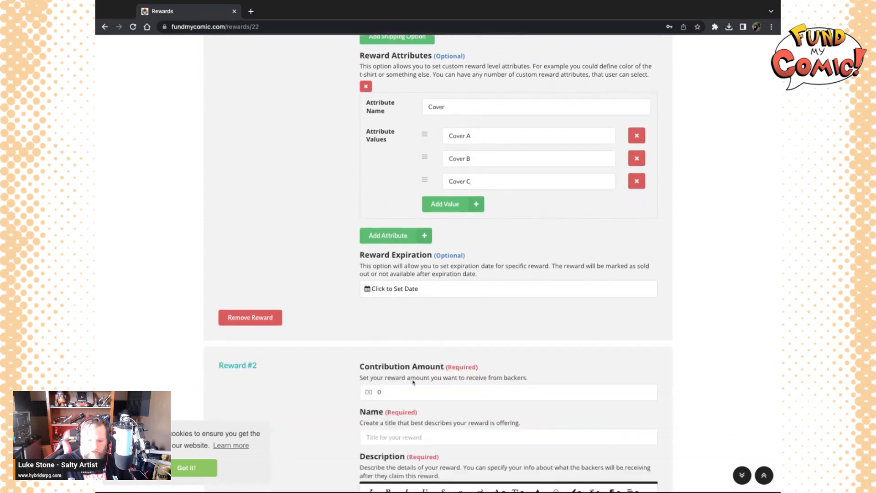
scroll(413, 382, "down", 2)
left_click(399, 300)
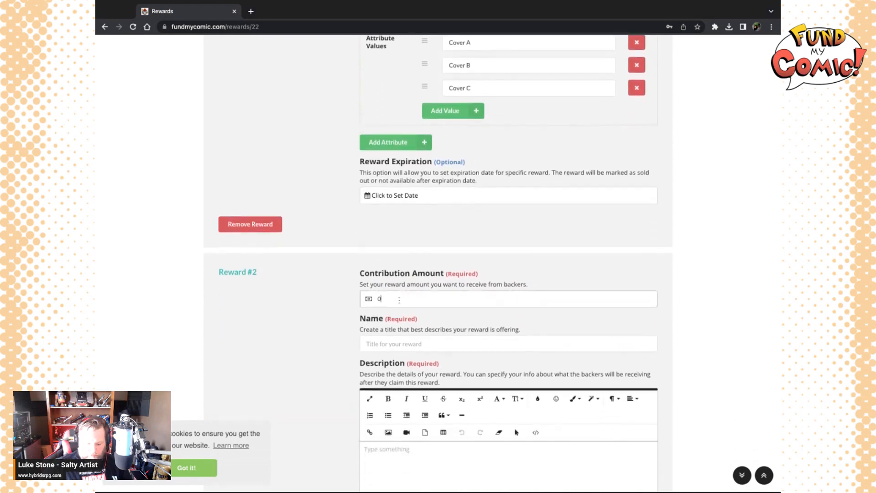
type("10")
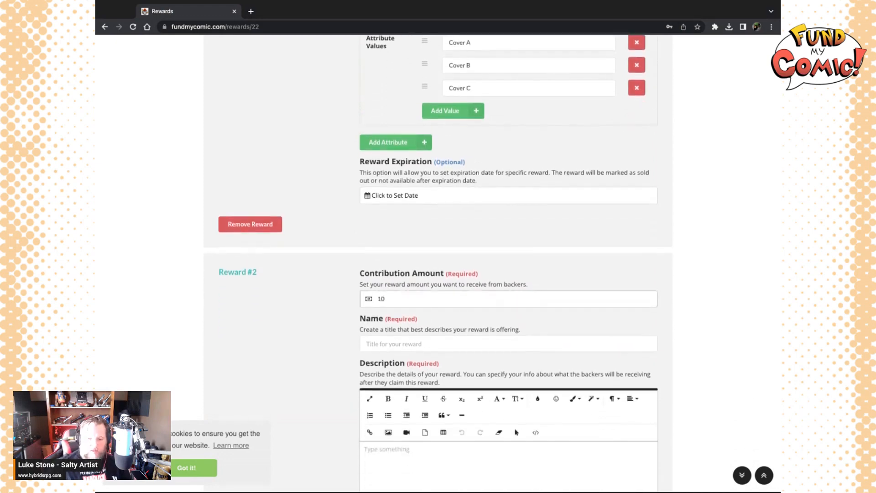
- Name Reward #2 "Physical Book"
scroll(384, 255, "down", 2)
left_click(383, 254)
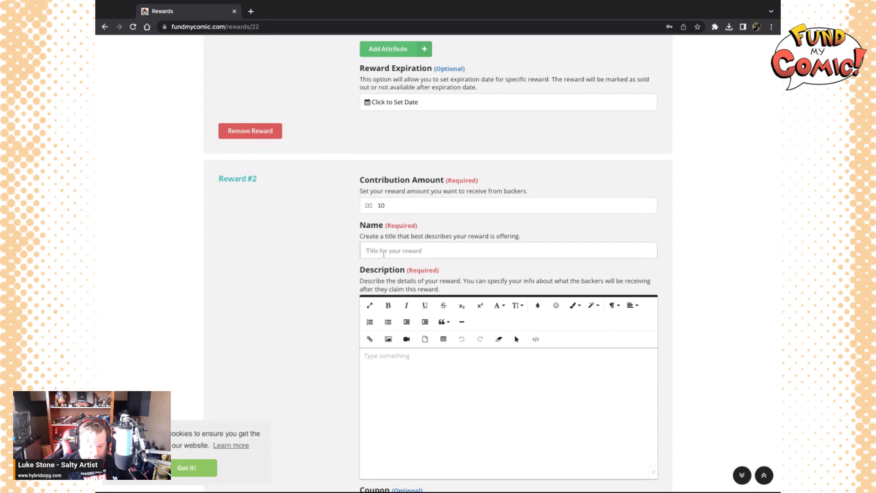
type("Tu")
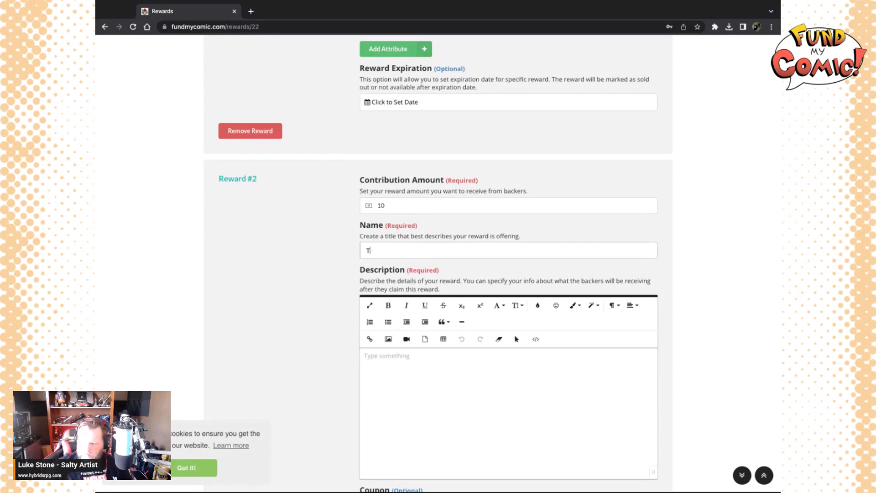
key("BackSpace")
type("Ph")
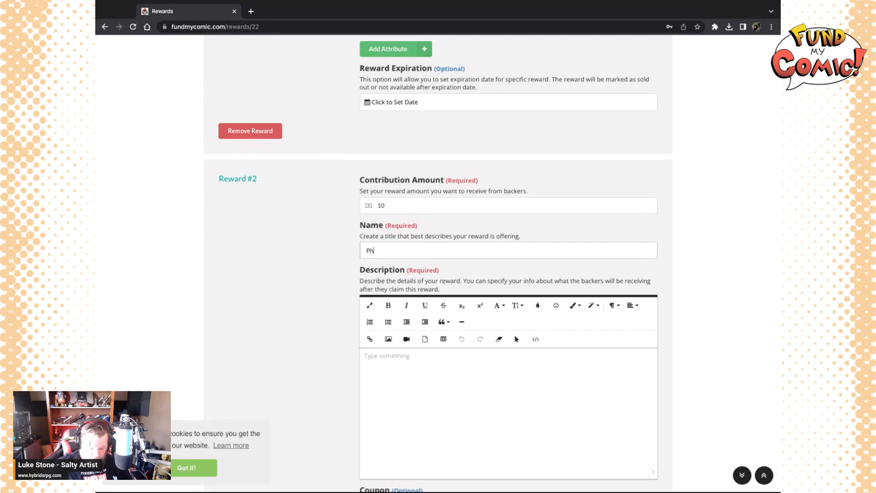
type("ysical Book")
- Paste the copied Piper Variant image into the description of Reward #2
scroll(394, 355, "down", 1)
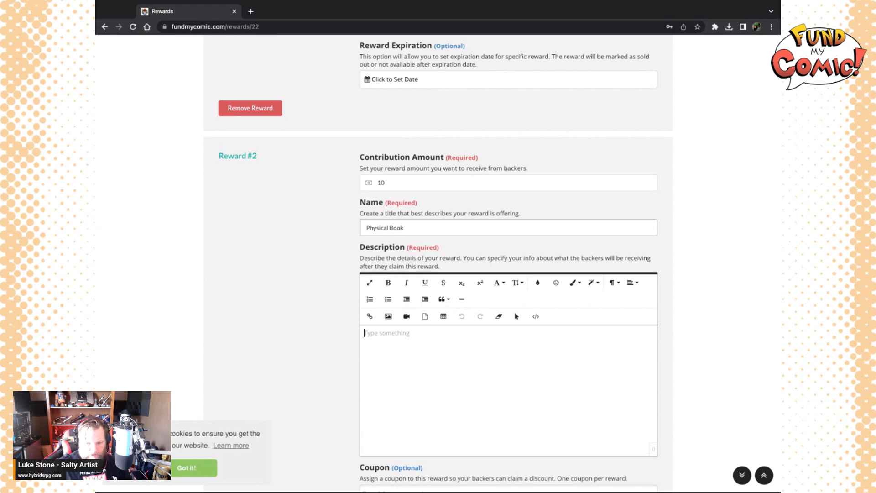
key("super+v")
scroll(534, 409, "down", 1)
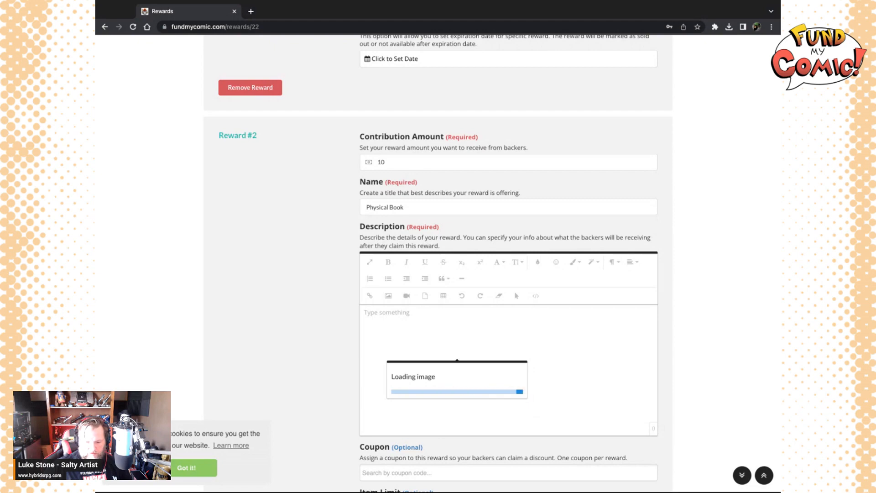
- Assign the BETA2023 coupon (20% off) to Reward #2
scroll(438, 264, "down", 4)
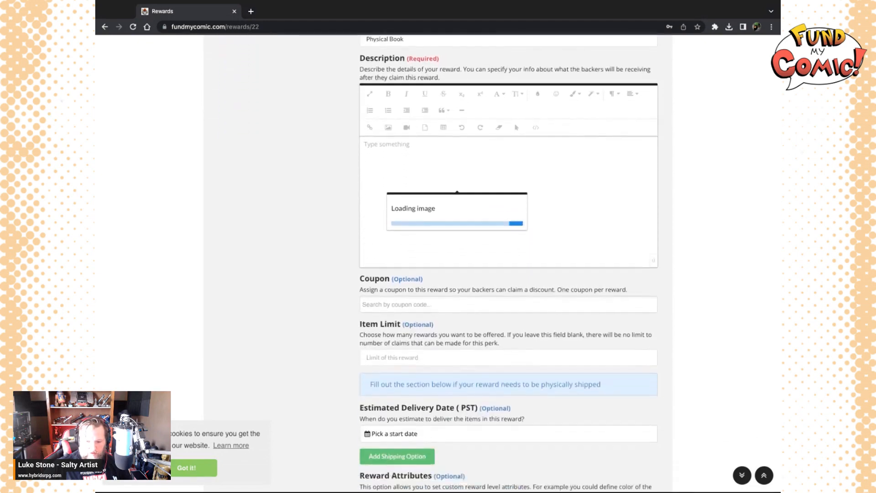
left_click(387, 352)
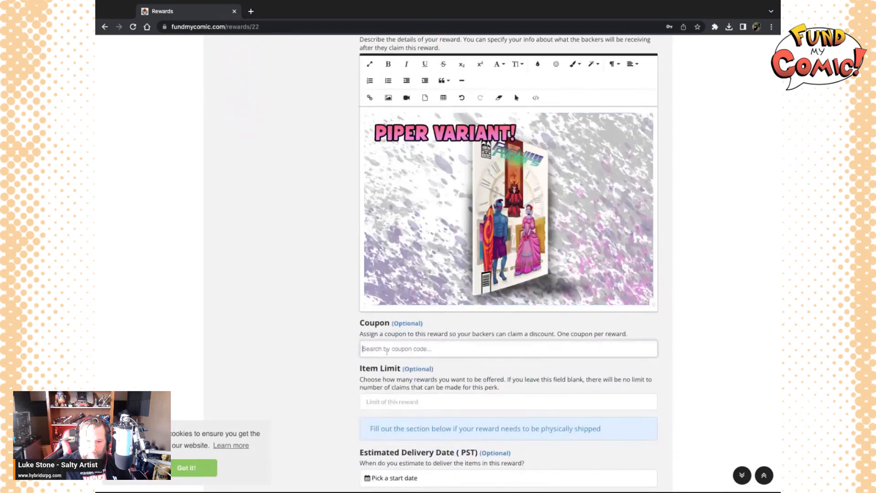
type("beta")
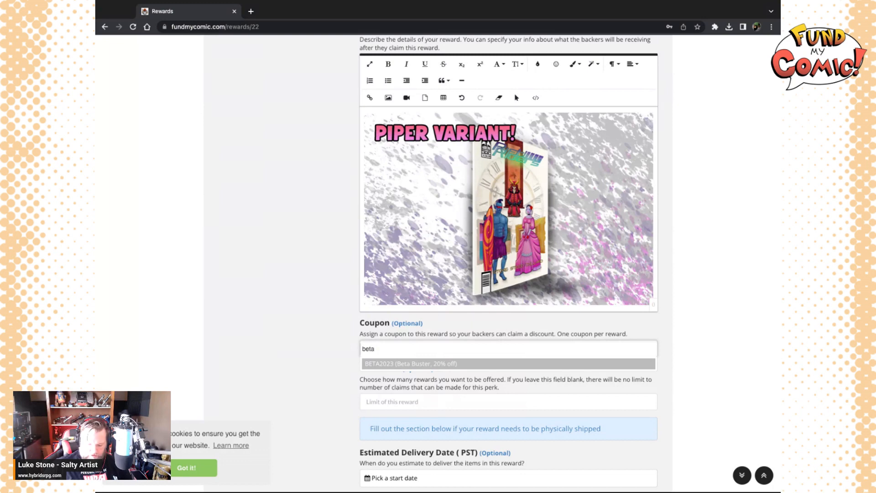
left_click(390, 364)
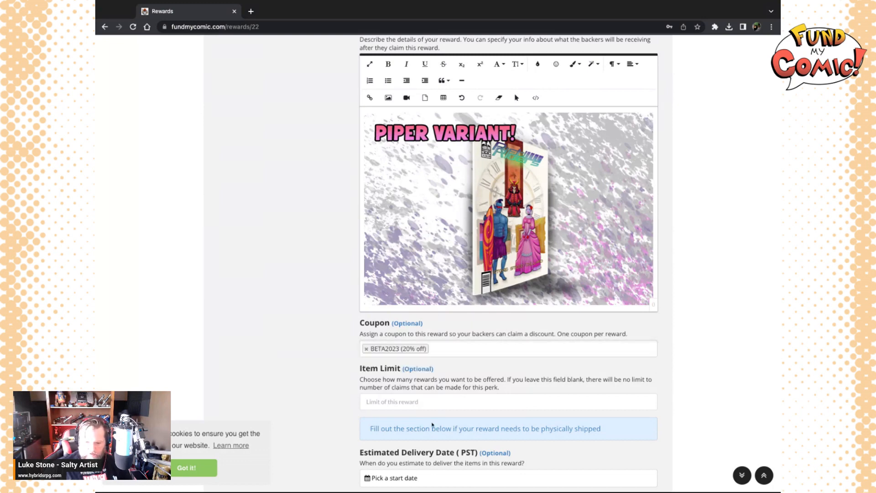
- Set the item limit of Reward #2 to 25
scroll(428, 424, "down", 1)
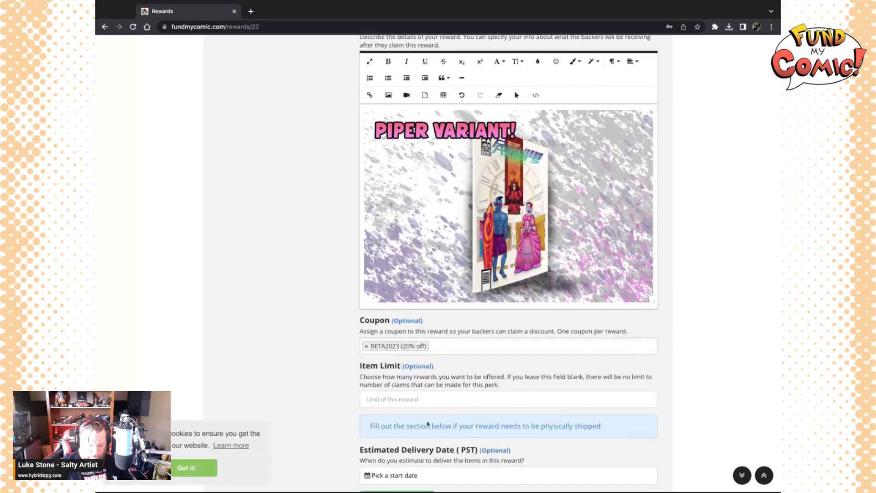
scroll(428, 425, "down", 1)
left_click(411, 366)
type("25")
- Set the estimated delivery date of Reward #2 to Friday, March 31, 2023
scroll(408, 348, "down", 3)
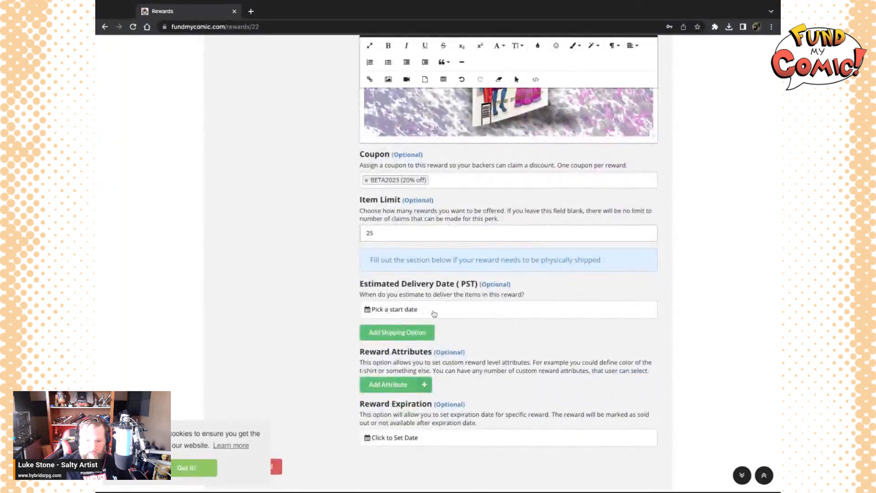
scroll(461, 437, "down", 2)
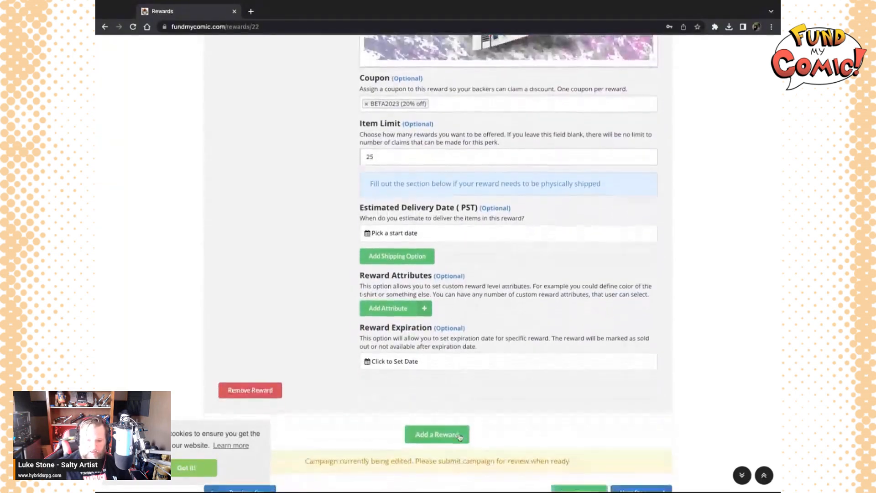
scroll(460, 437, "up", 1)
left_click(409, 247)
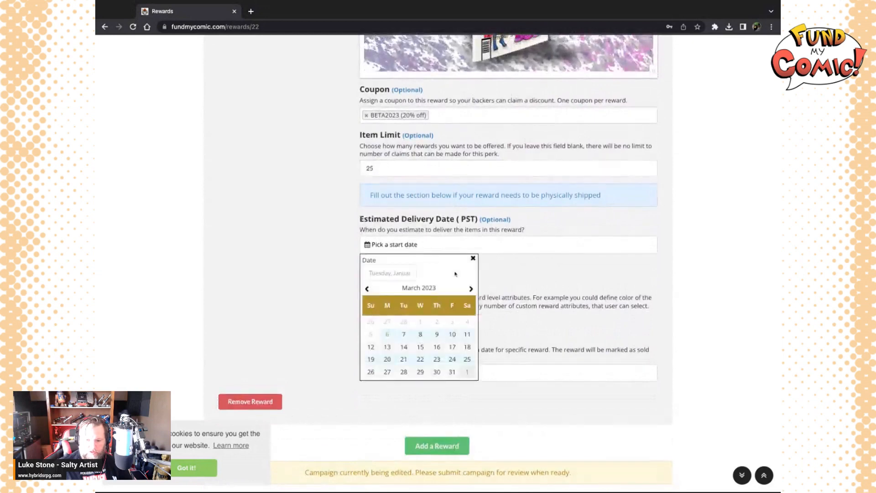
left_click(471, 289)
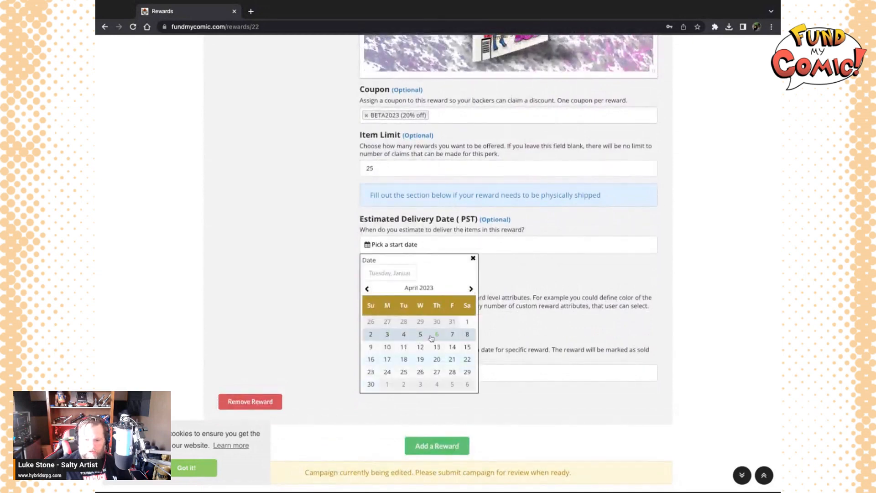
left_click(366, 289)
left_click(366, 288)
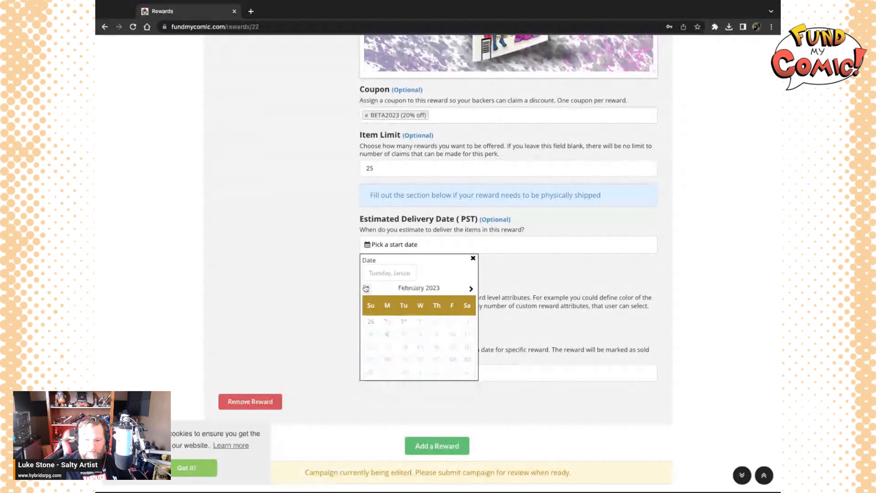
left_click(471, 289)
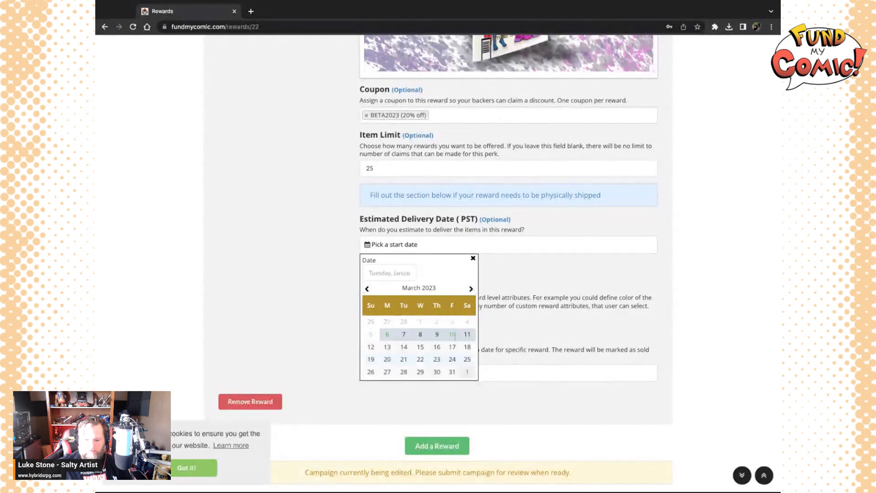
left_click(453, 372)
- Save the rewards and continue to the campaign's Profile step
scroll(486, 325, "down", 1)
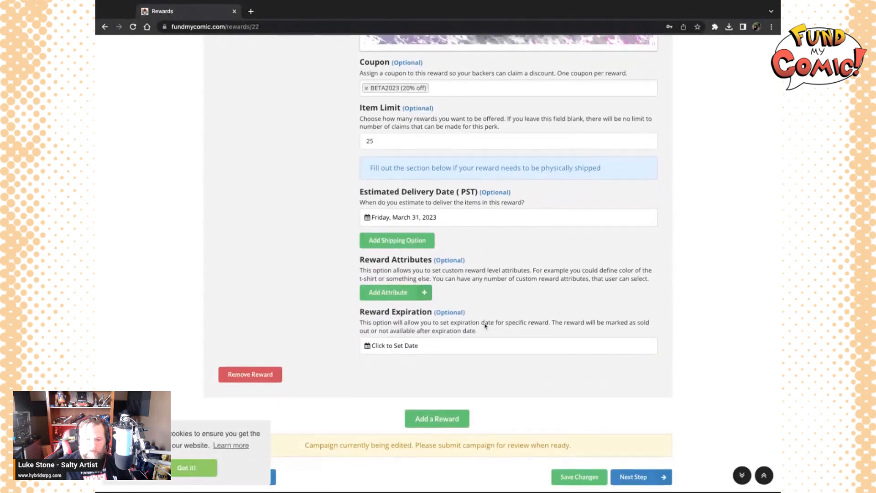
scroll(486, 325, "down", 2)
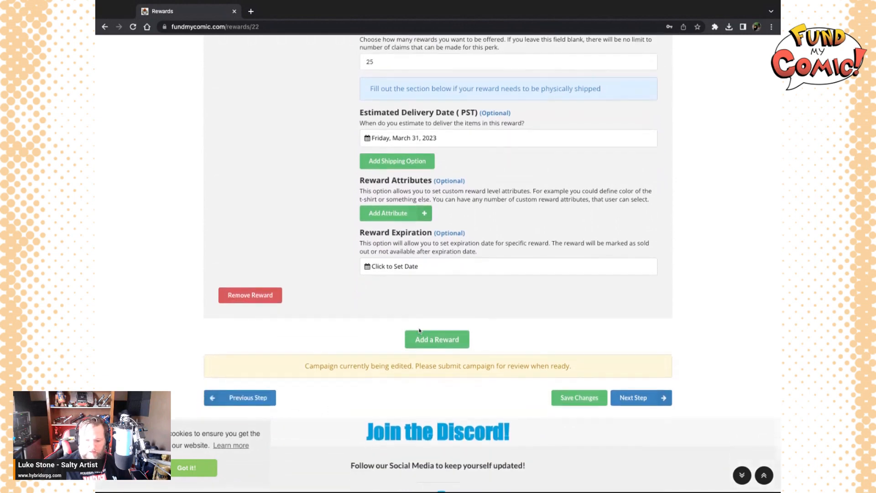
left_click(632, 398)
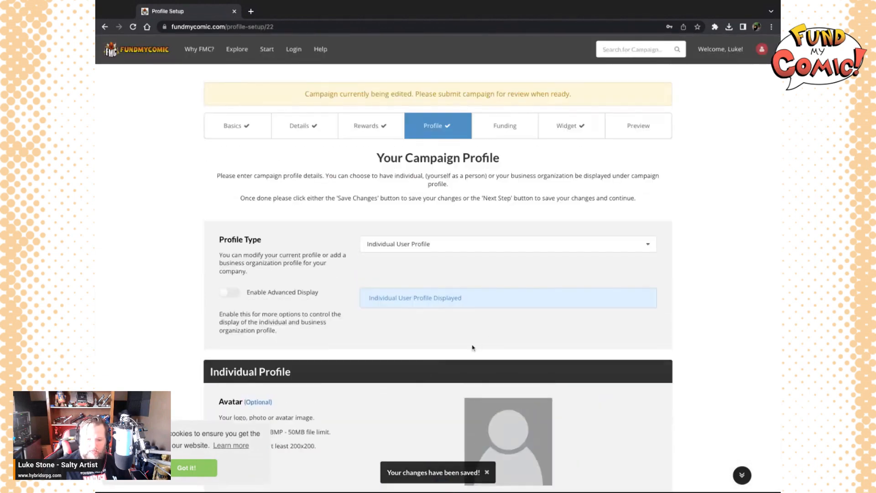
- Look over the individual profile form and the available profile types, keeping Individual User Profile selected
scroll(472, 348, "down", 1)
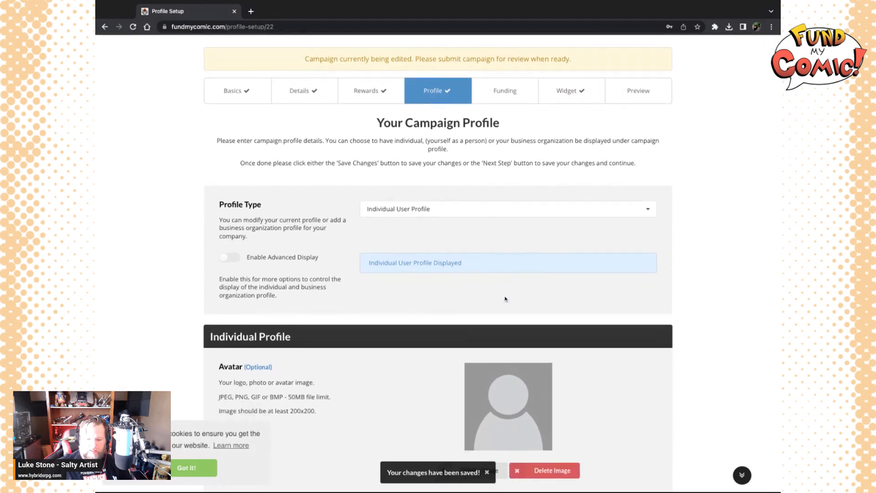
scroll(437, 364, "down", 5)
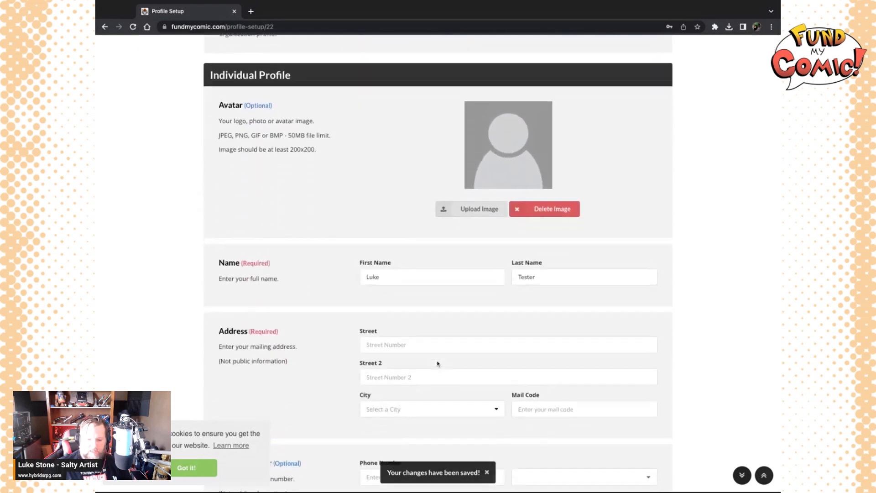
scroll(437, 364, "up", 7)
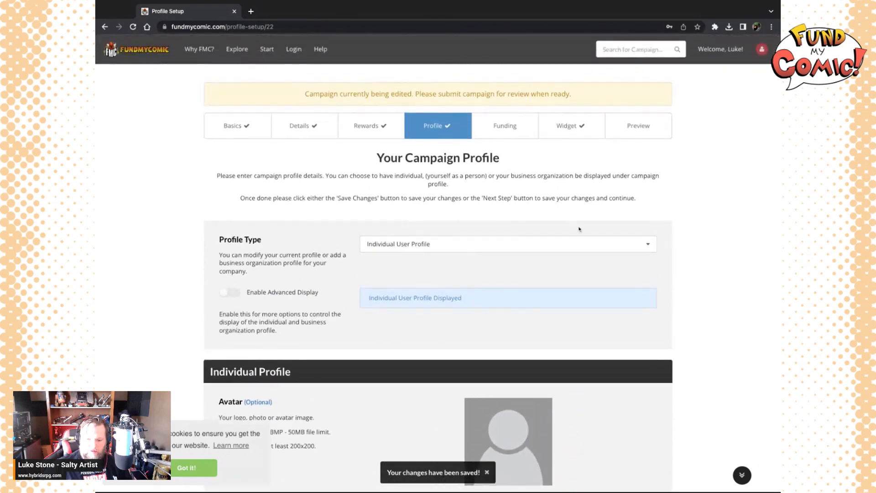
left_click(647, 247)
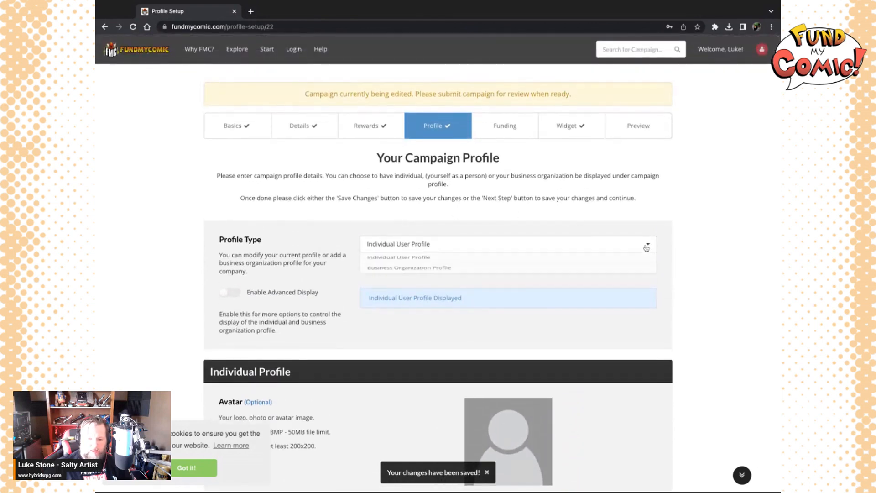
left_click(548, 242)
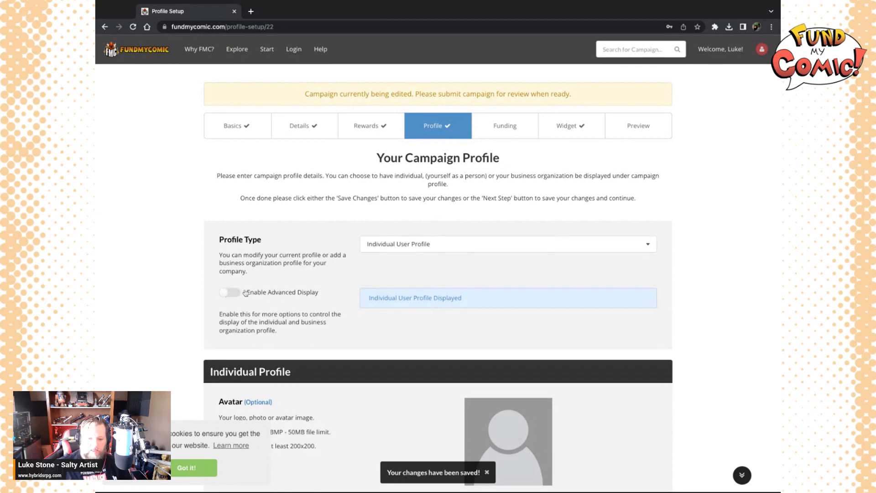
- Try the advanced display option for showing both individual and business profiles, and turn it back off
left_click(234, 294)
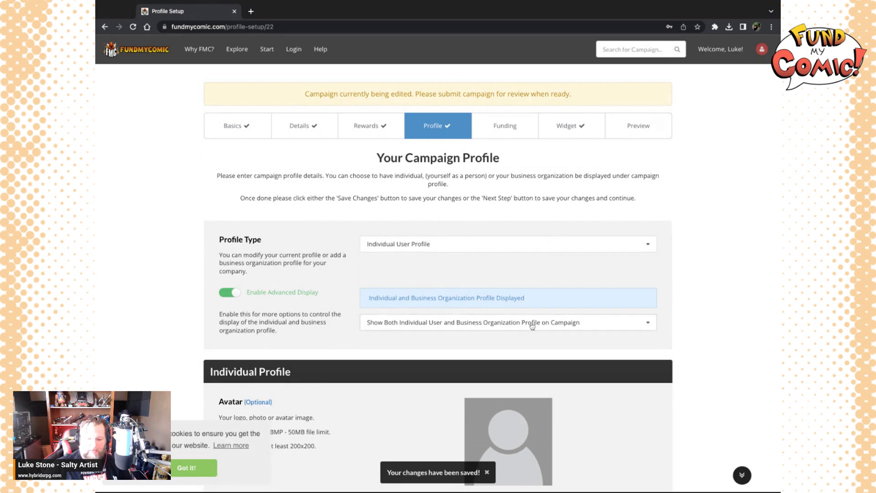
scroll(346, 330, "down", 3)
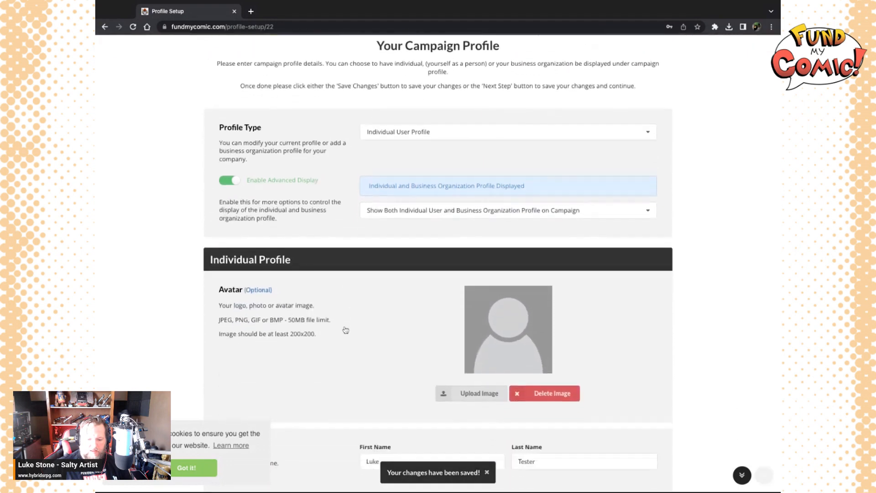
left_click(230, 143)
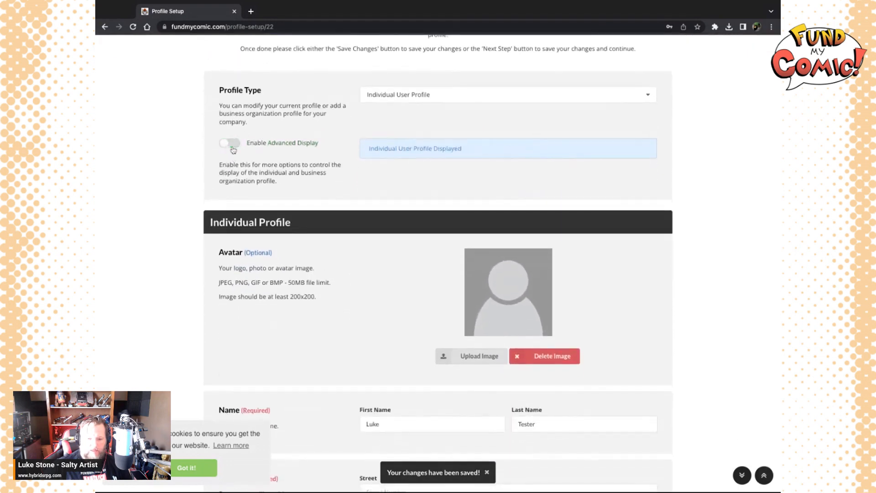
- Fill in the creator's name, street address and phone number in the individual profile from the saved autofill details
scroll(365, 239, "down", 1)
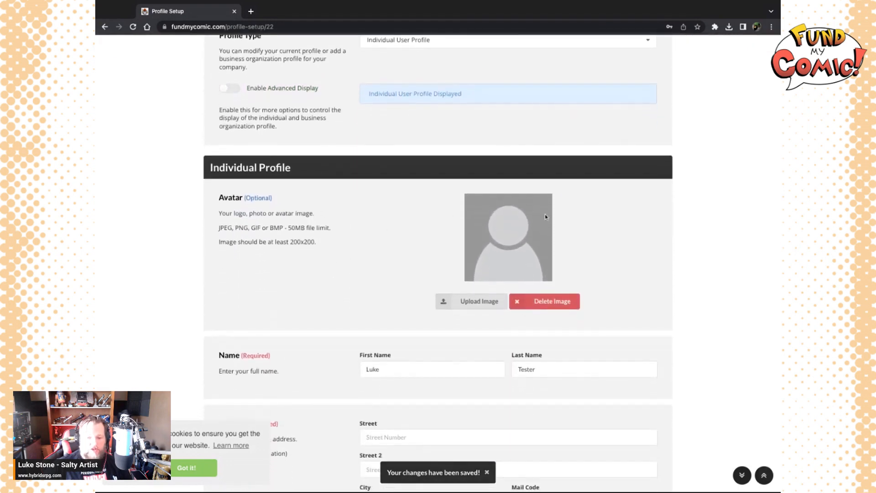
scroll(396, 248, "down", 1)
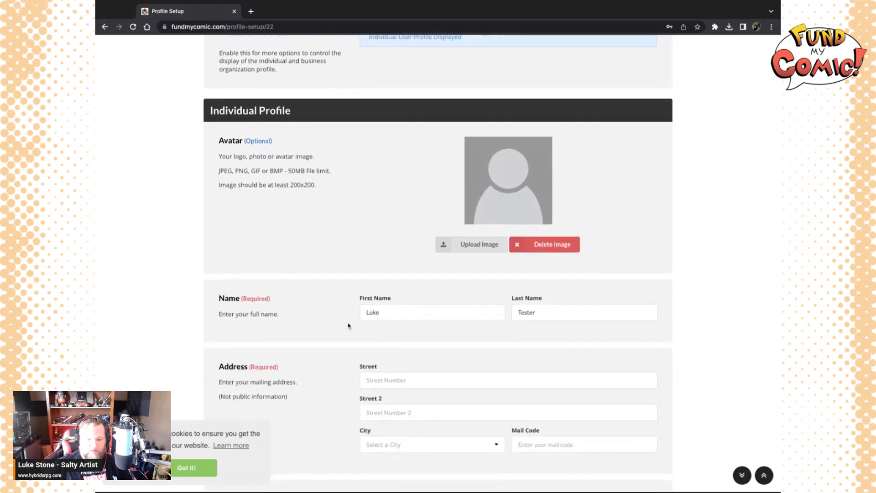
scroll(415, 333, "down", 1)
scroll(415, 334, "down", 1)
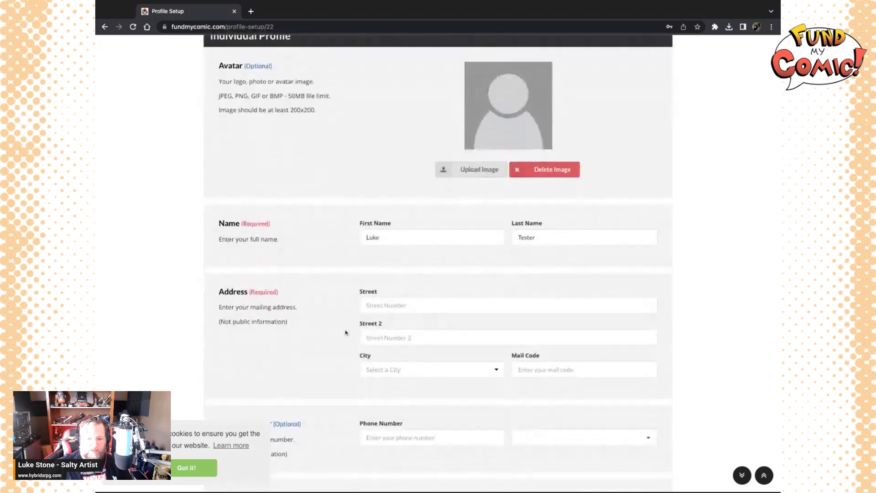
scroll(411, 273, "down", 1)
left_click(411, 259)
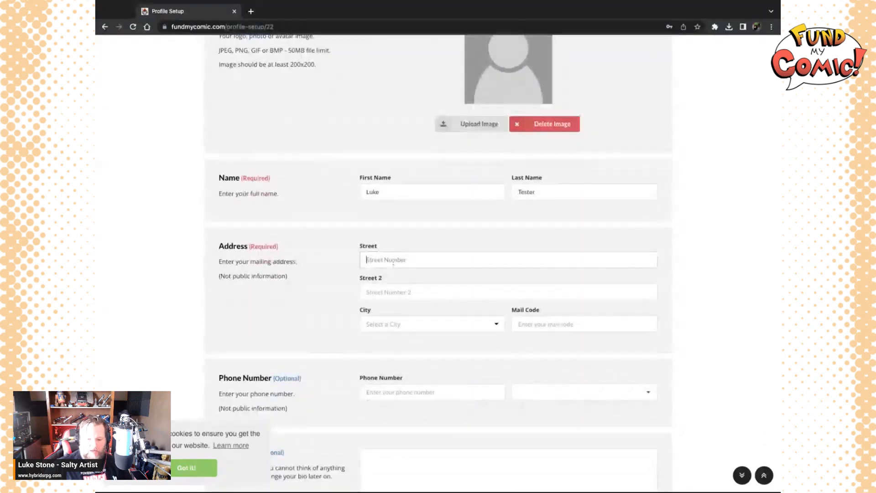
left_click(435, 287)
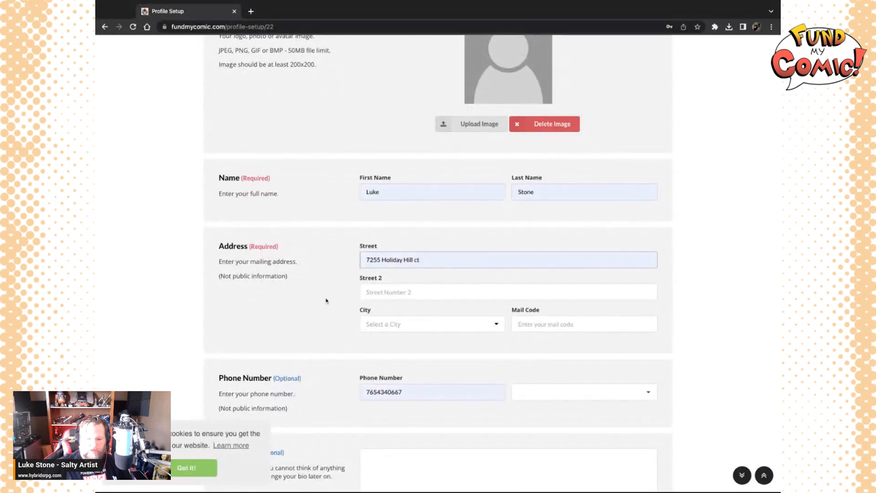
- Search for the creator's city in the mailing address and select the matching entry
scroll(327, 302, "down", 1)
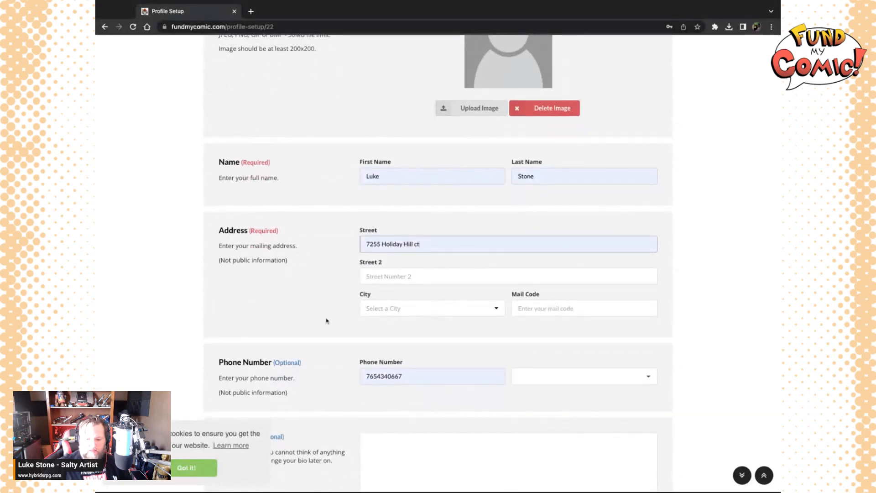
scroll(328, 312, "down", 1)
left_click(387, 299)
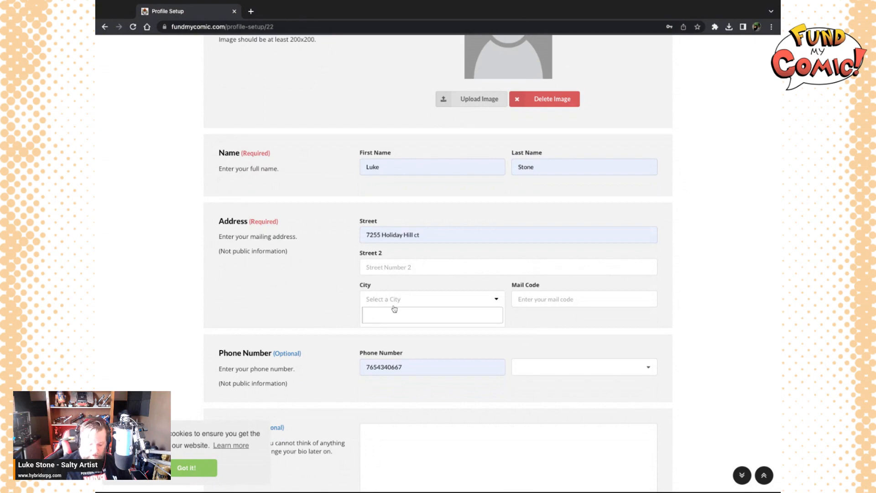
type("jack")
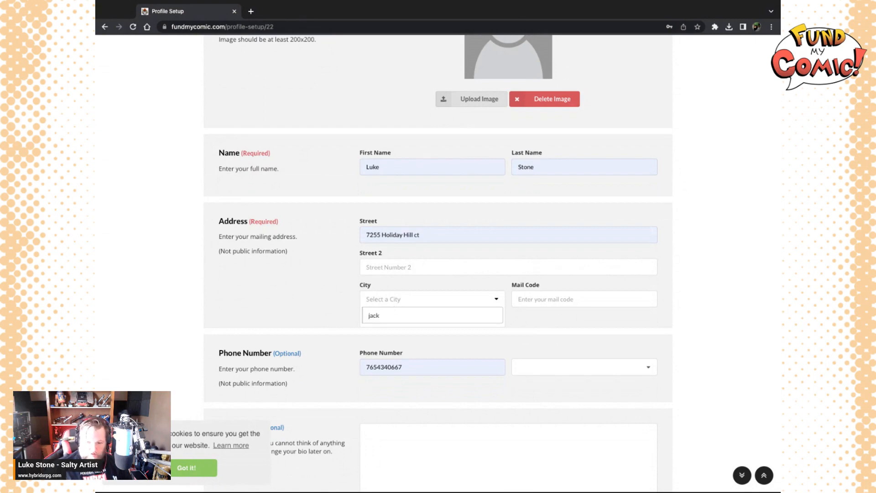
type("son")
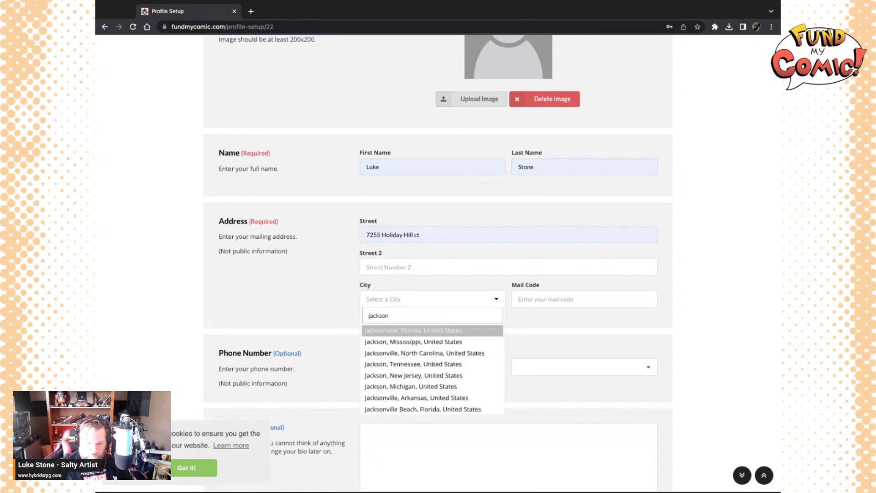
left_click(401, 332)
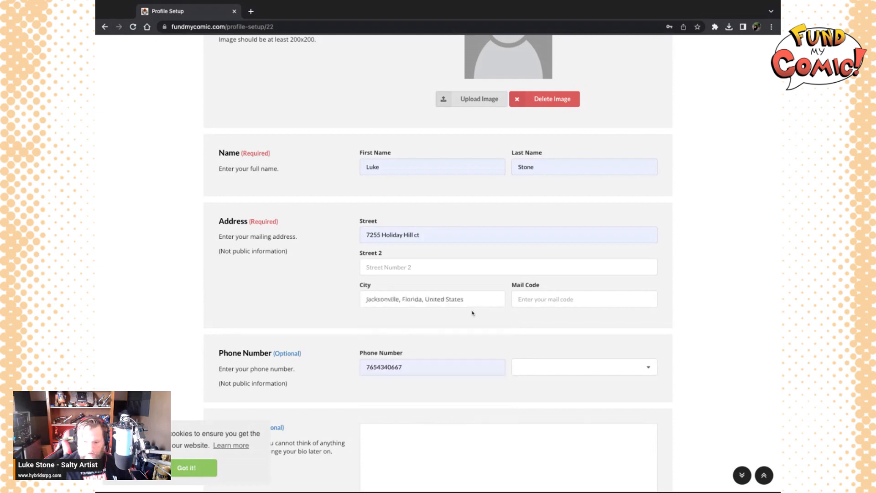
- Enter the creator's mail code to complete the mailing address
left_click(532, 300)
type("3")
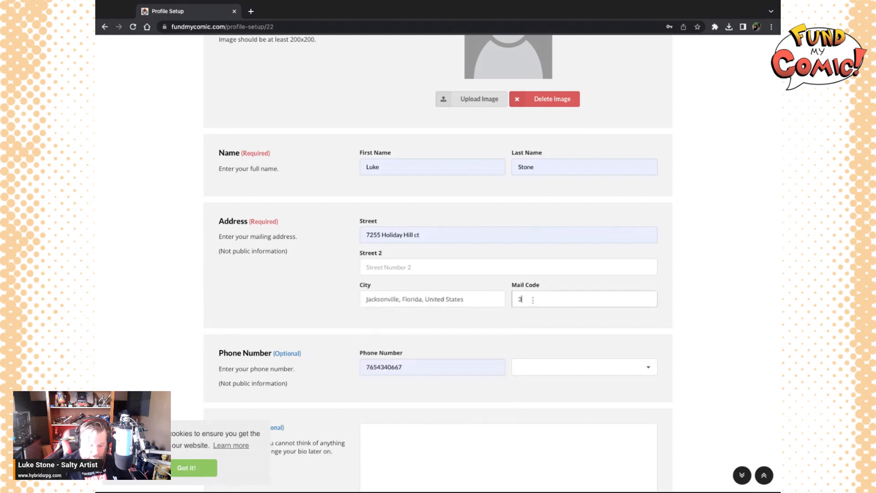
type("221")
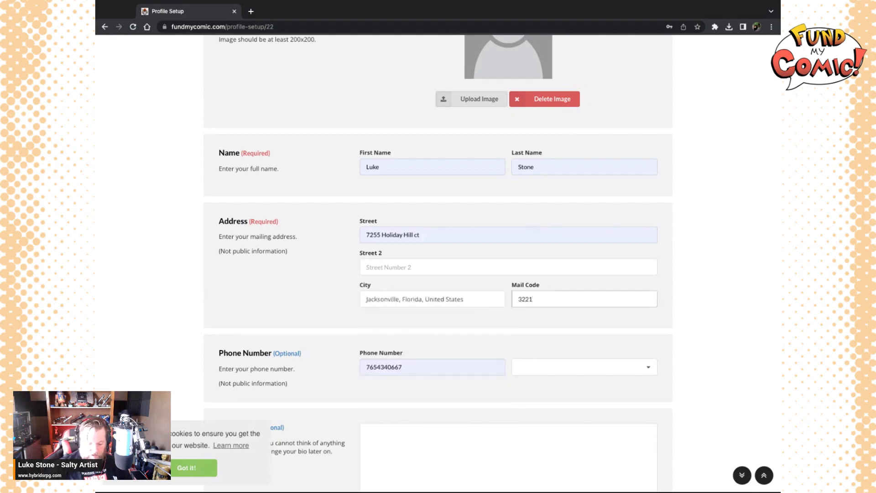
type("6")
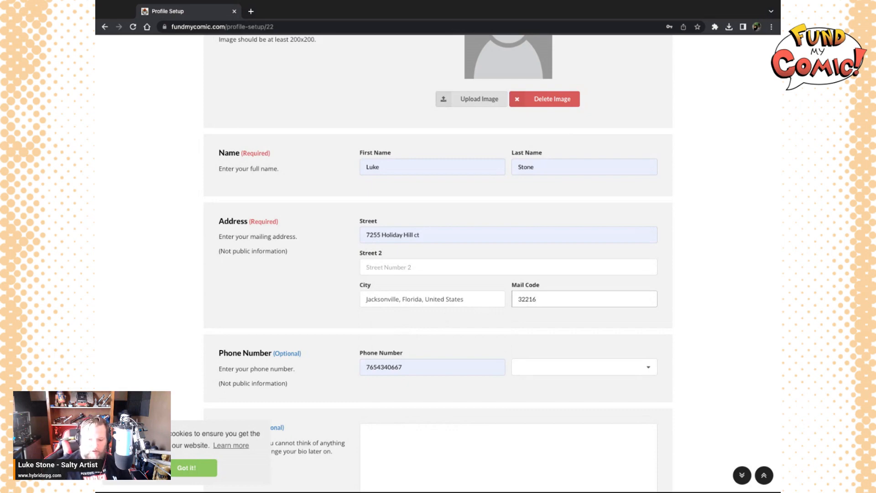
- Set the phone number type to Mobile, then save the profile and continue to the campaign funding step
scroll(438, 263, "down", 1)
scroll(446, 298, "down", 3)
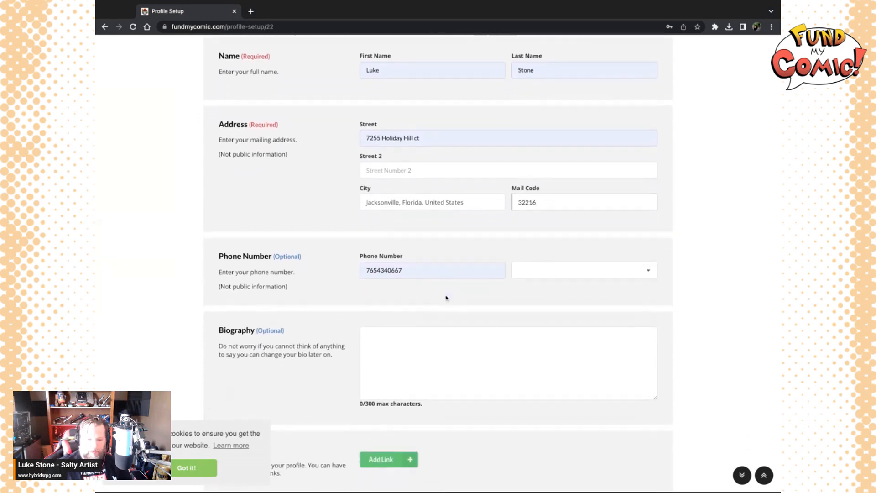
left_click(631, 276)
left_click(534, 303)
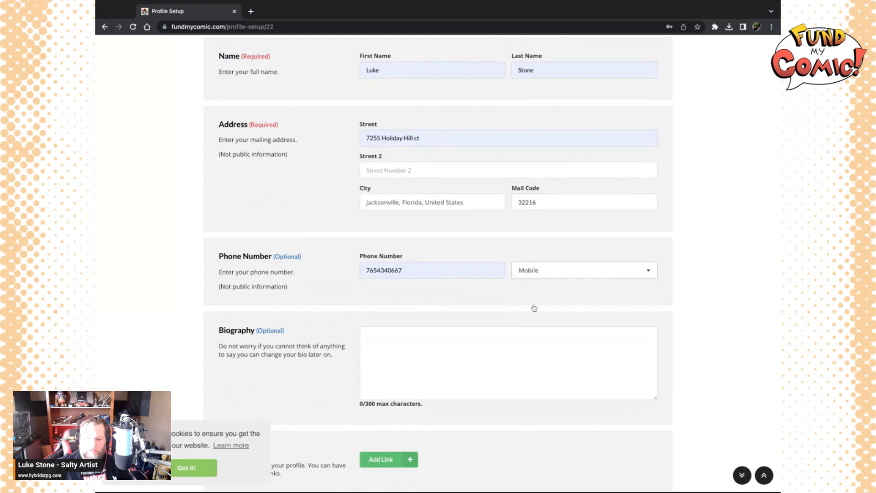
scroll(452, 309, "down", 1)
scroll(350, 341, "down", 2)
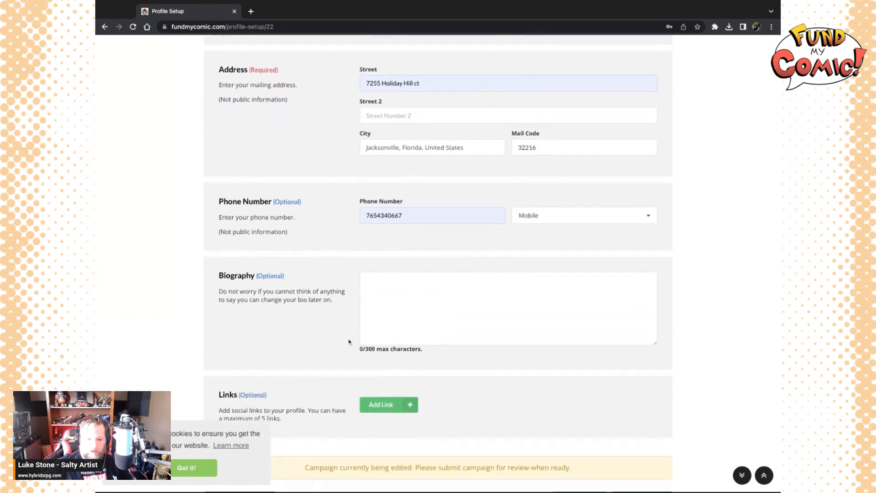
scroll(327, 346, "down", 1)
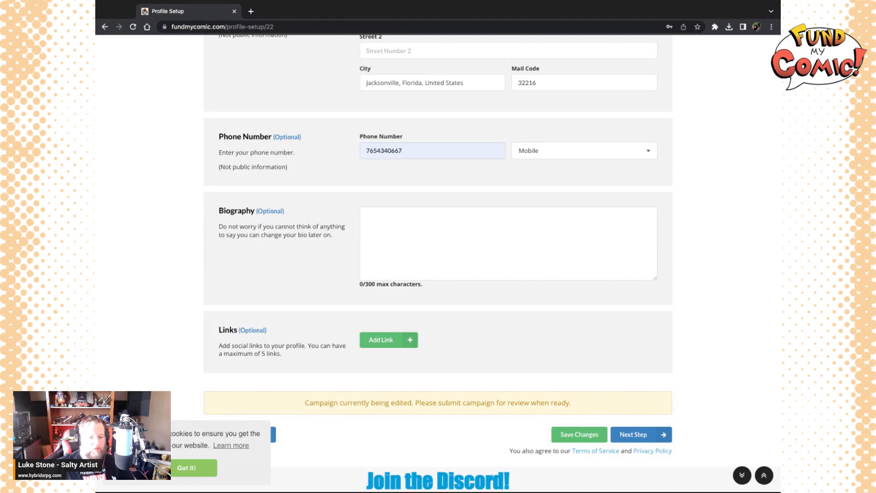
scroll(485, 358, "down", 1)
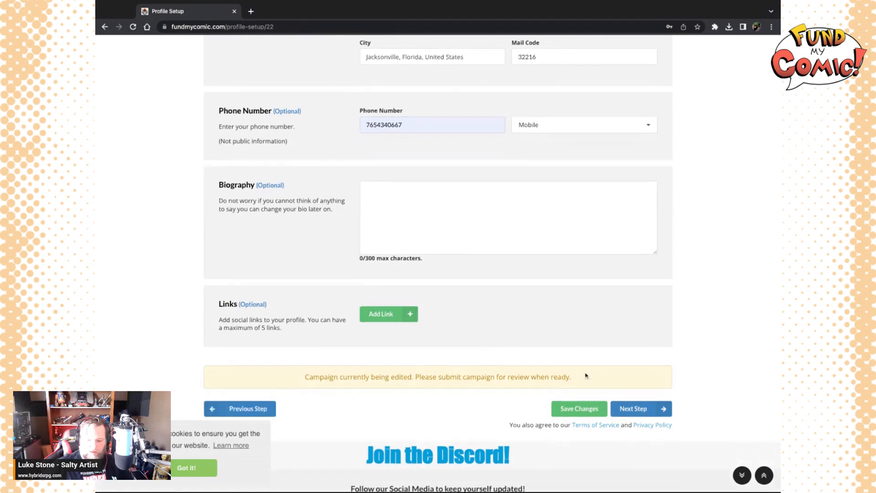
left_click(638, 409)
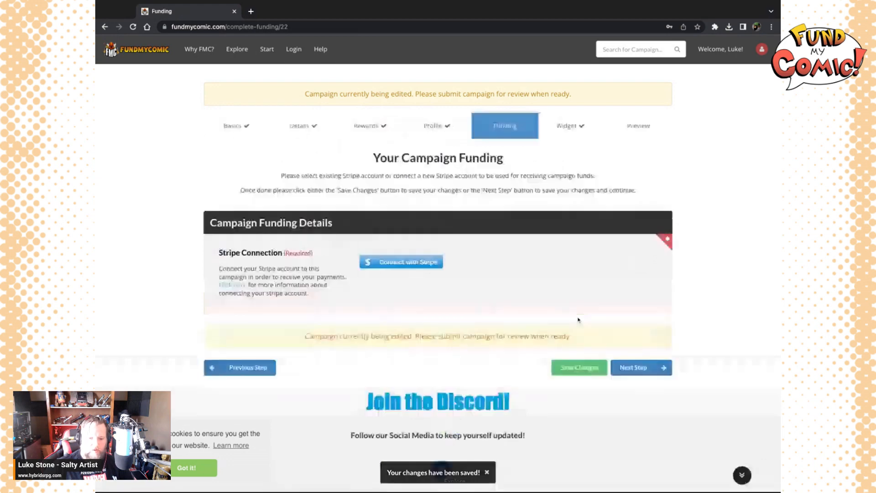
- Look at the Stripe sign-up page for the campaign's payment connection and return to the funding step without connecting
left_click(410, 264)
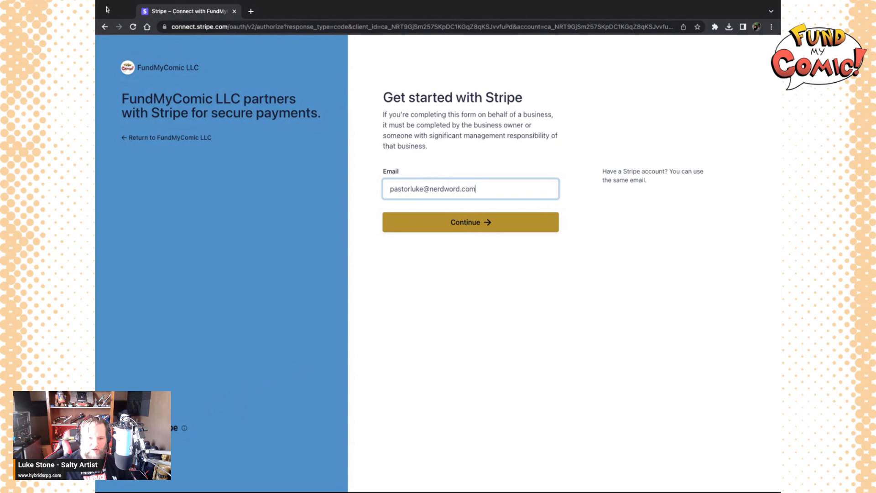
left_click(104, 27)
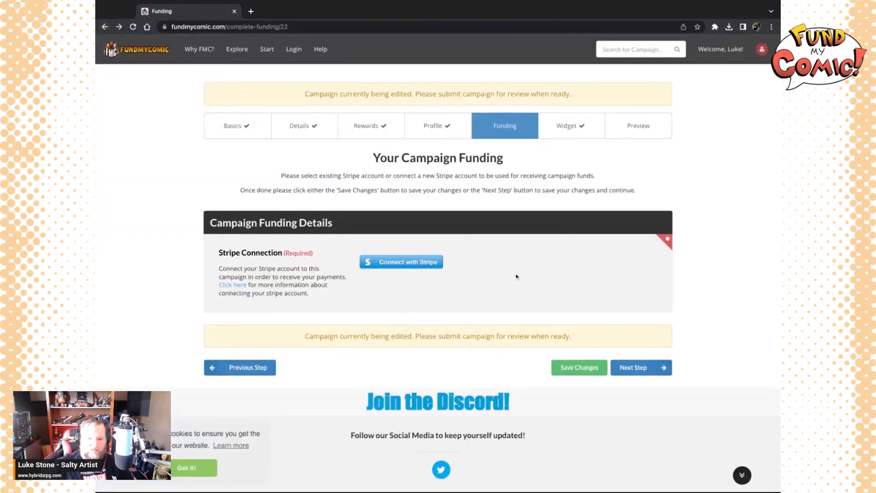
- In the campaign widget settings, set the theme color to dark red A30000
left_click(570, 127)
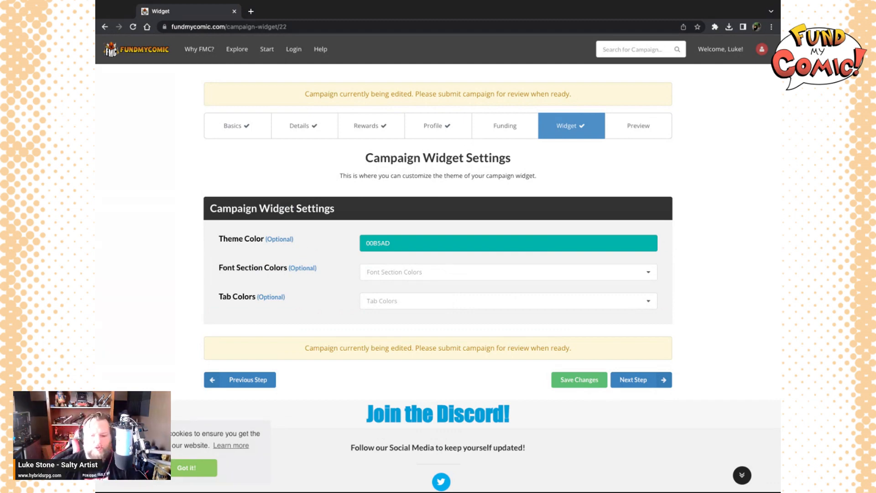
left_click(463, 247)
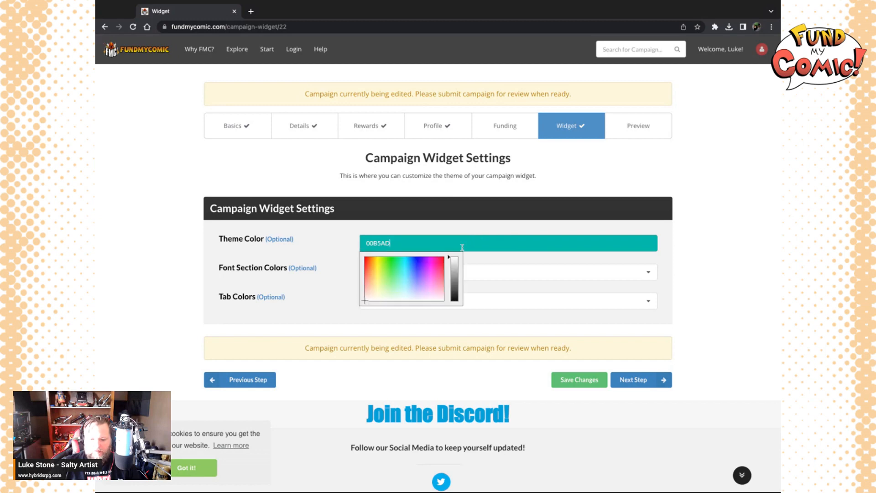
left_click(371, 267)
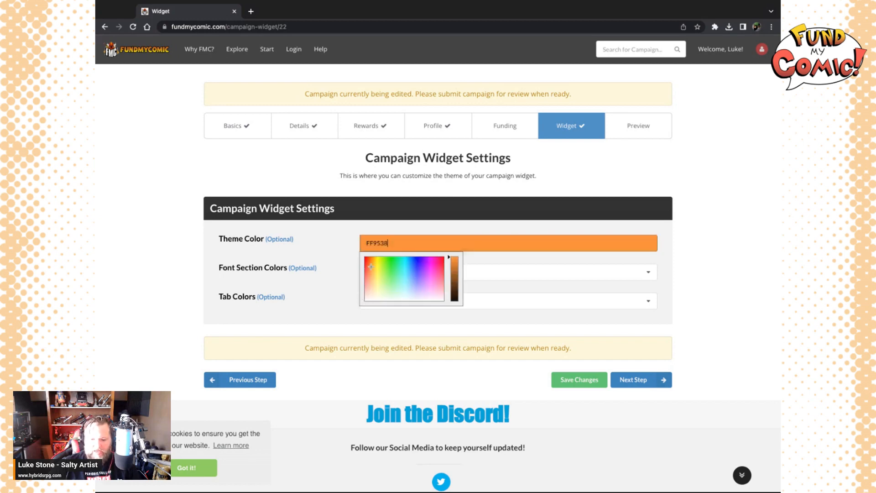
left_click(411, 271)
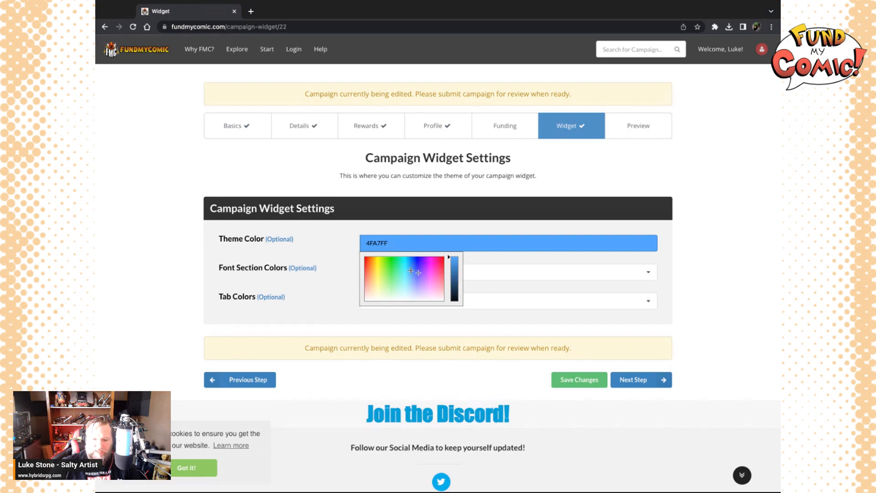
left_click(365, 270)
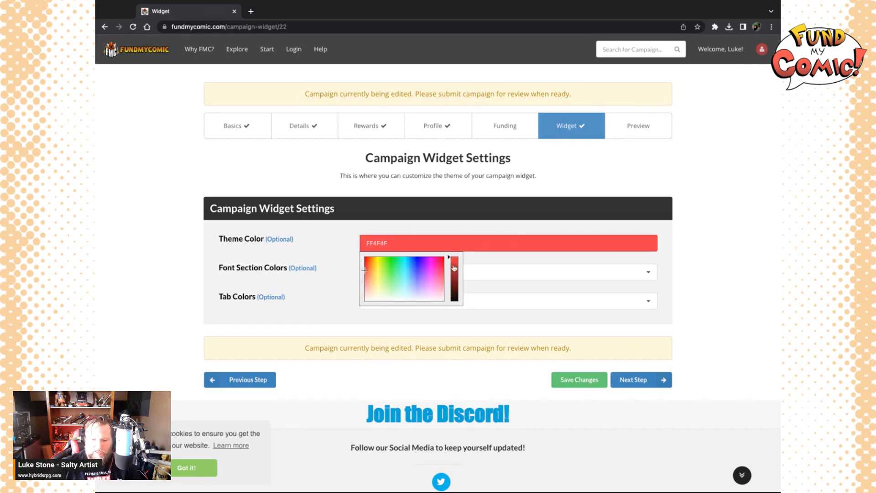
left_click_drag(454, 268, 455, 279)
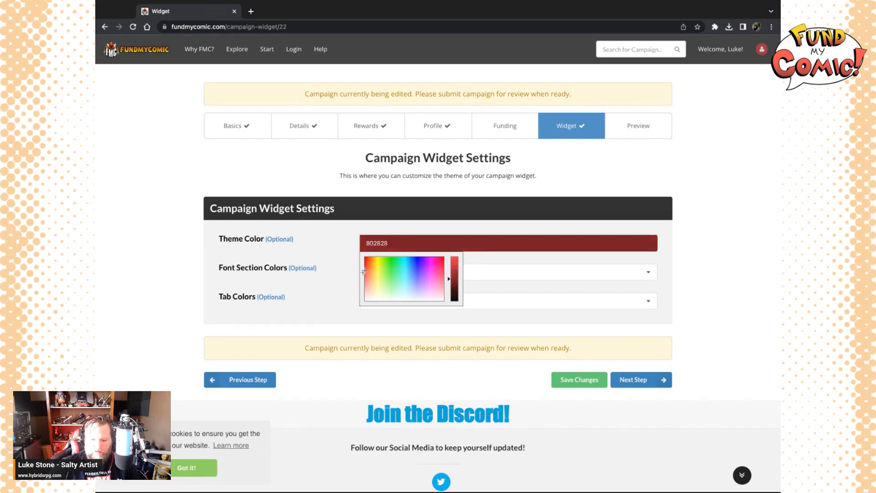
left_click_drag(363, 272, 364, 257)
left_click_drag(455, 274, 456, 281)
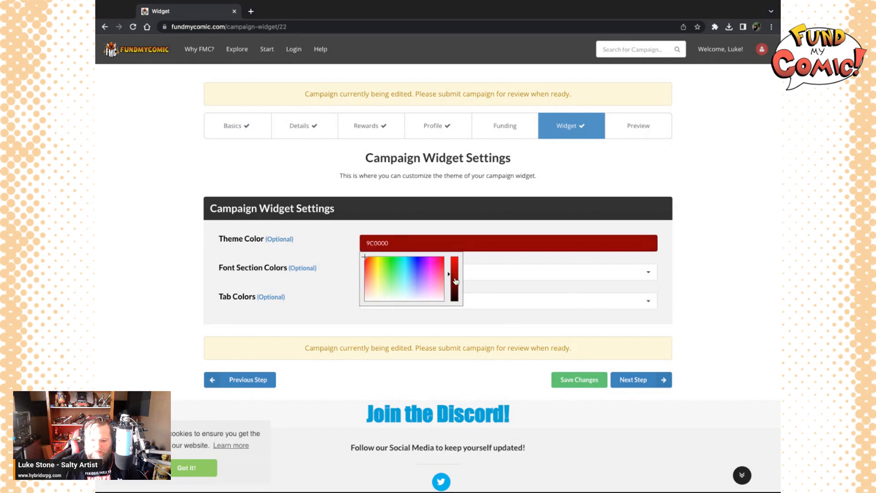
left_click(347, 259)
- Review the widget's available font section color and tab color options without choosing any
left_click(408, 274)
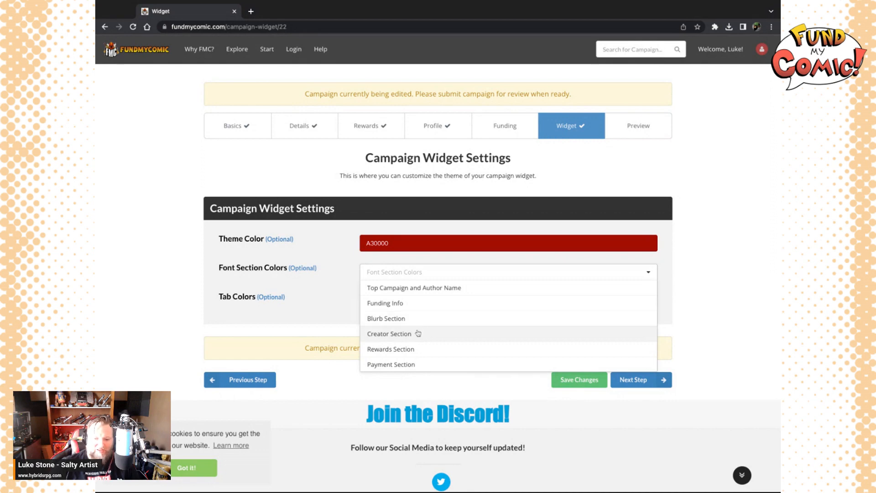
scroll(421, 352, "down", 1)
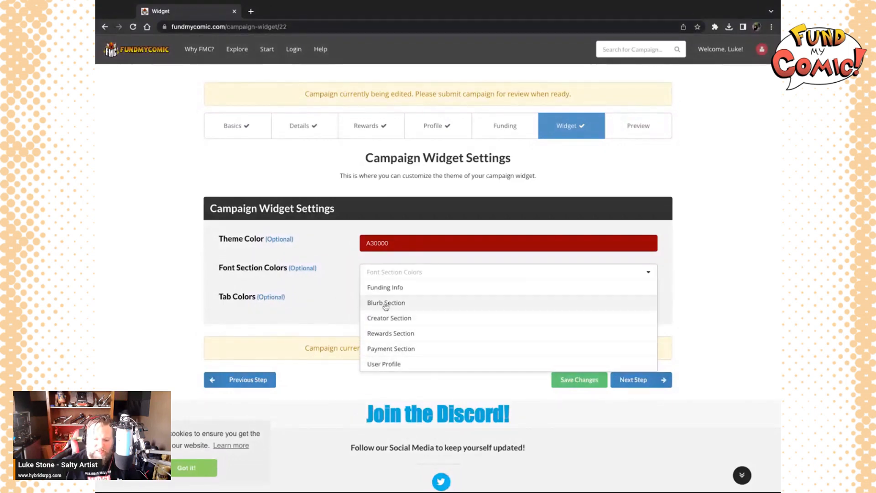
left_click(344, 297)
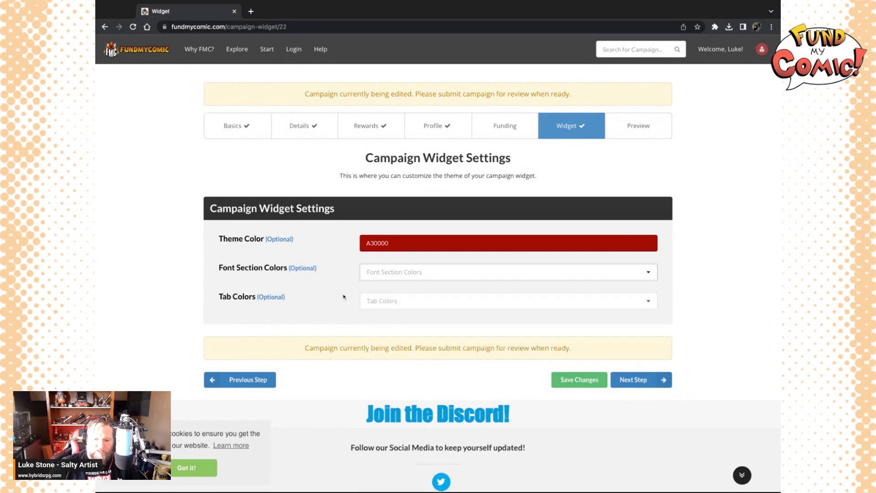
left_click(409, 303)
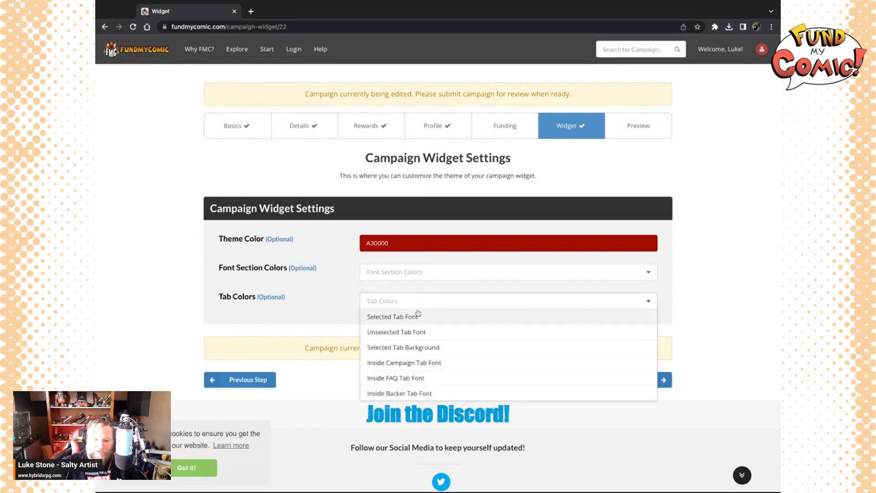
scroll(417, 347, "down", 5)
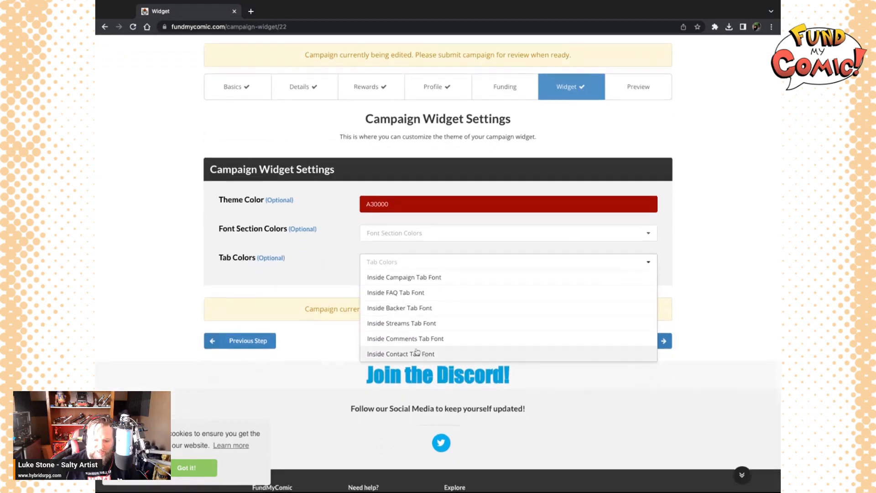
scroll(420, 355, "up", 2)
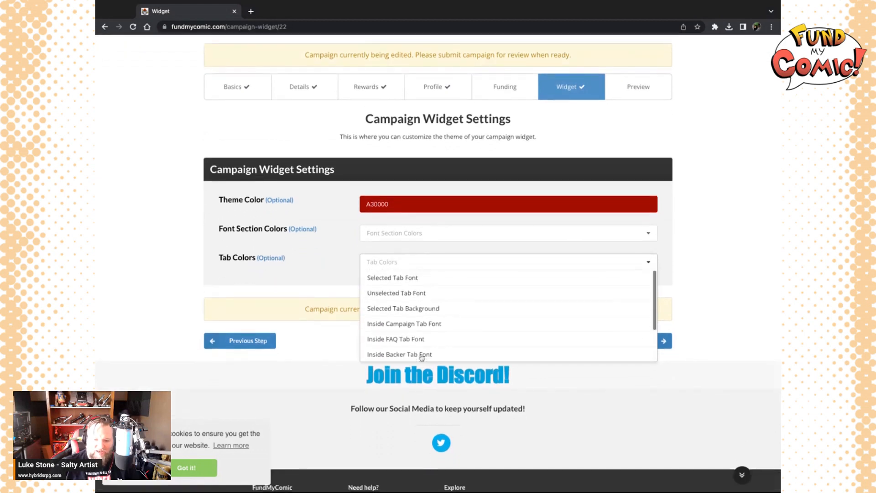
left_click(348, 273)
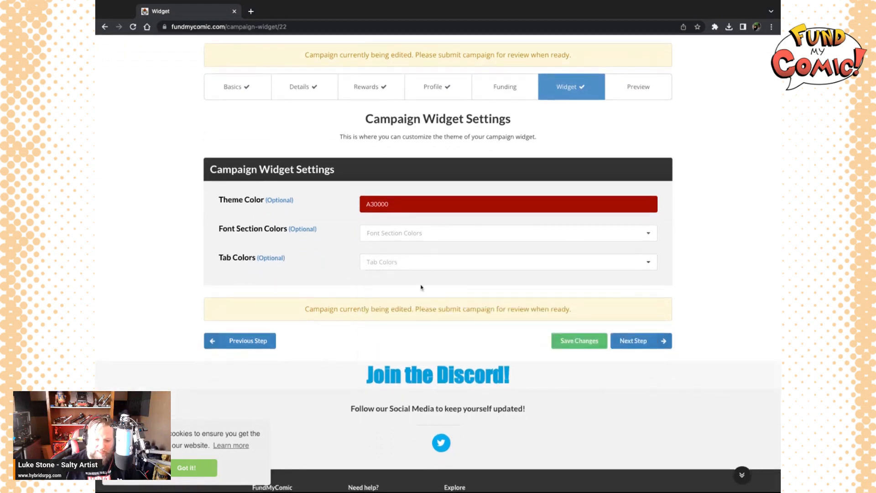
- Save the widget settings and continue to the campaign preview
scroll(421, 287, "up", 1)
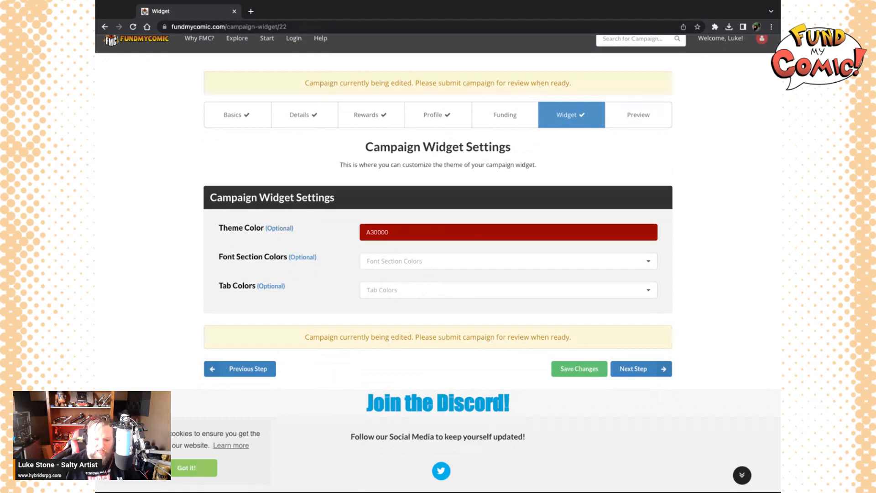
scroll(349, 284, "up", 1)
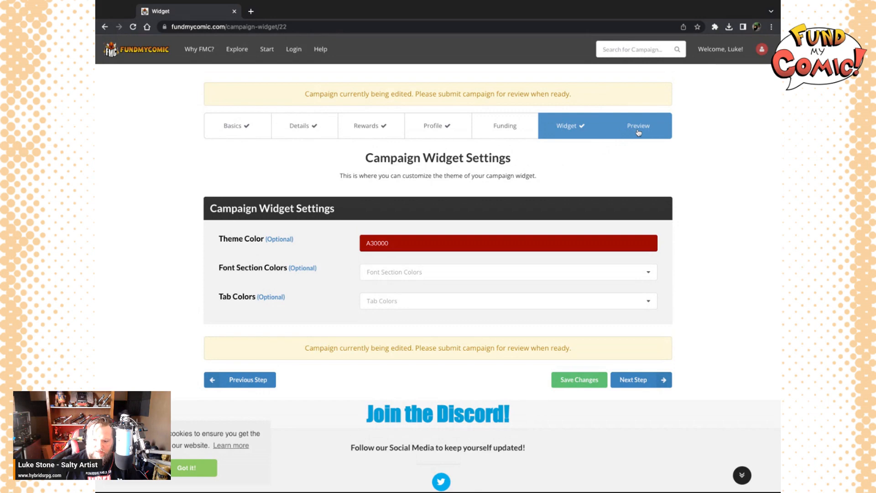
left_click(576, 384)
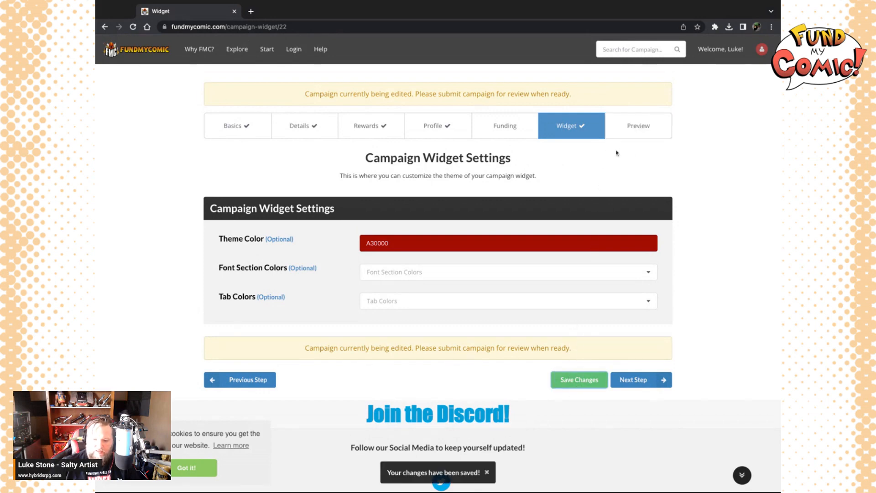
left_click(634, 380)
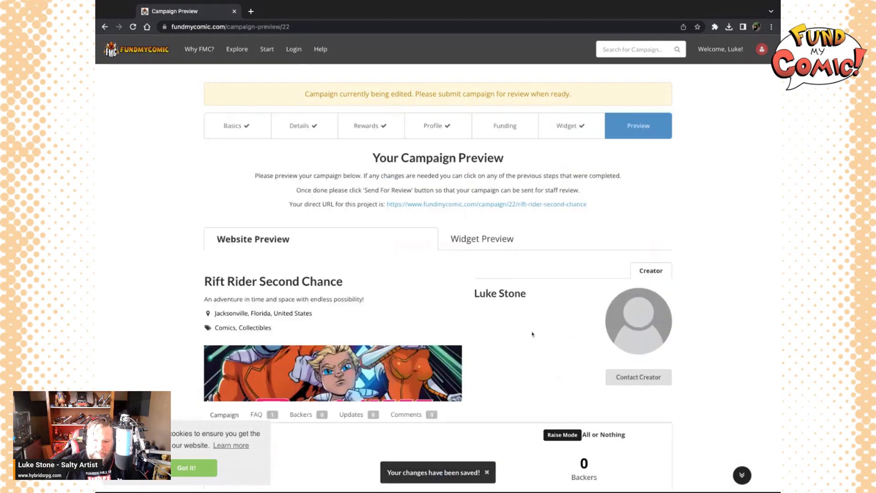
- Examine the website preview of the campaign, including its video, story artwork, funding details and rewards
scroll(533, 334, "down", 1)
scroll(532, 334, "down", 1)
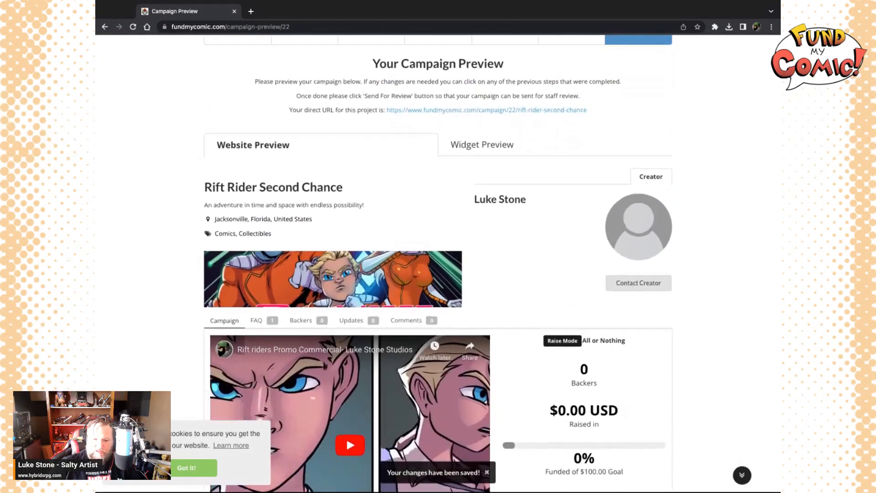
scroll(532, 333, "up", 1)
scroll(532, 333, "down", 2)
scroll(438, 263, "down", 8)
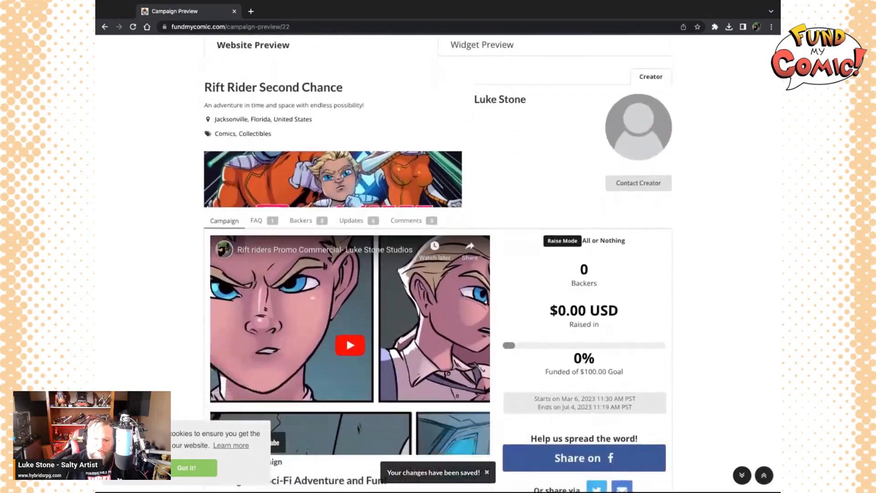
scroll(439, 263, "down", 15)
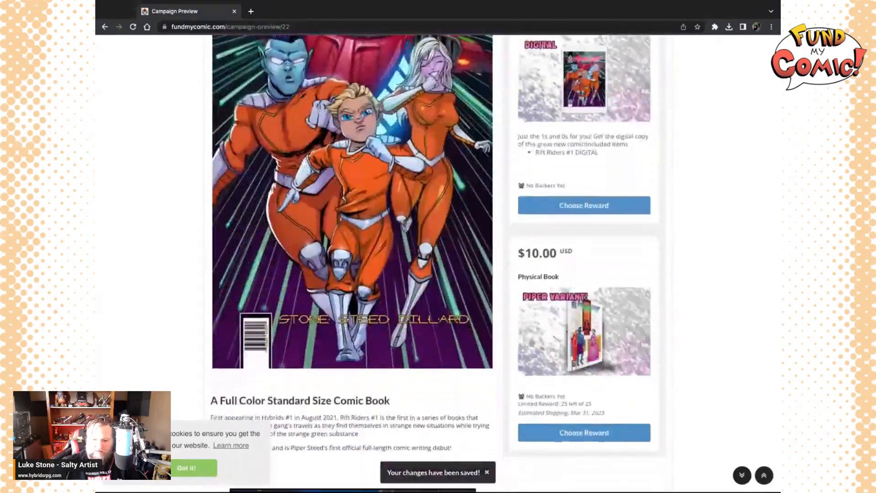
scroll(438, 263, "down", 15)
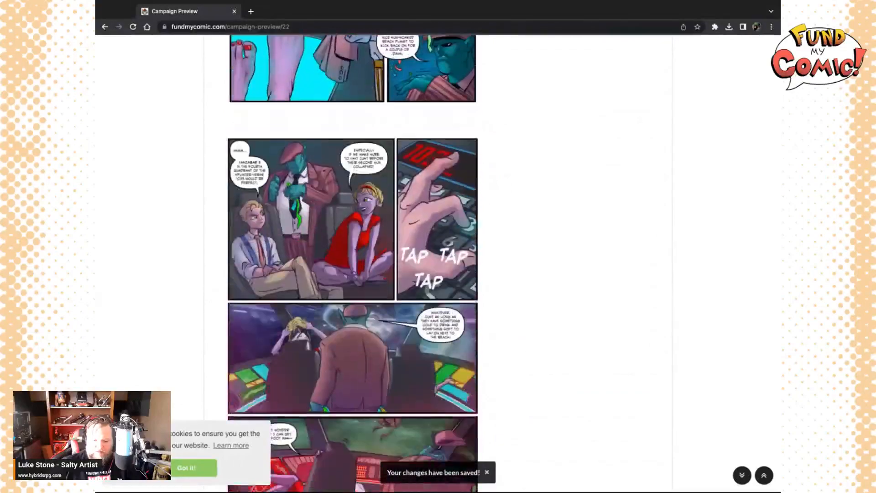
scroll(438, 263, "down", 15)
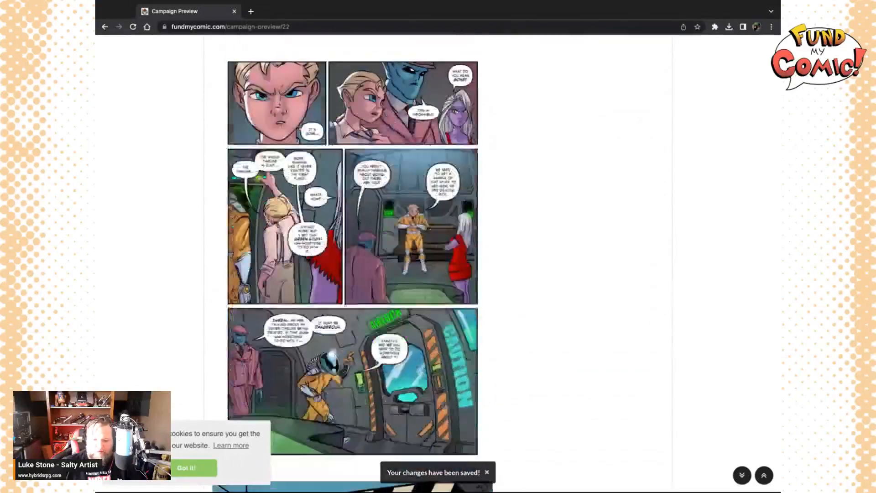
scroll(438, 263, "up", 20)
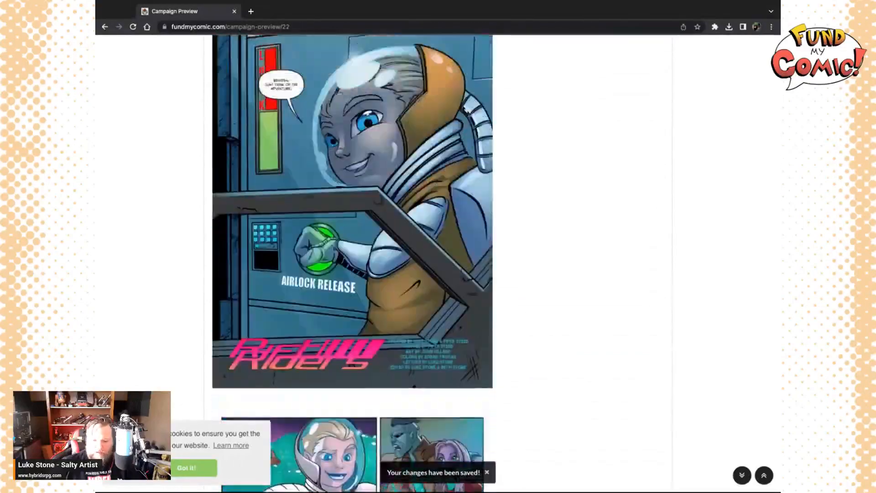
scroll(488, 168, "up", 15)
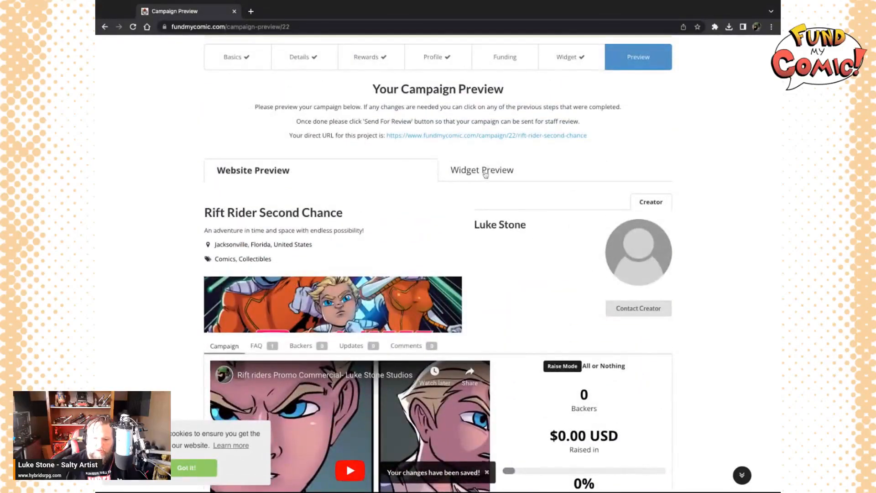
- Show the campaign's widget preview and read through the embeddable HTML widget code
left_click(483, 171)
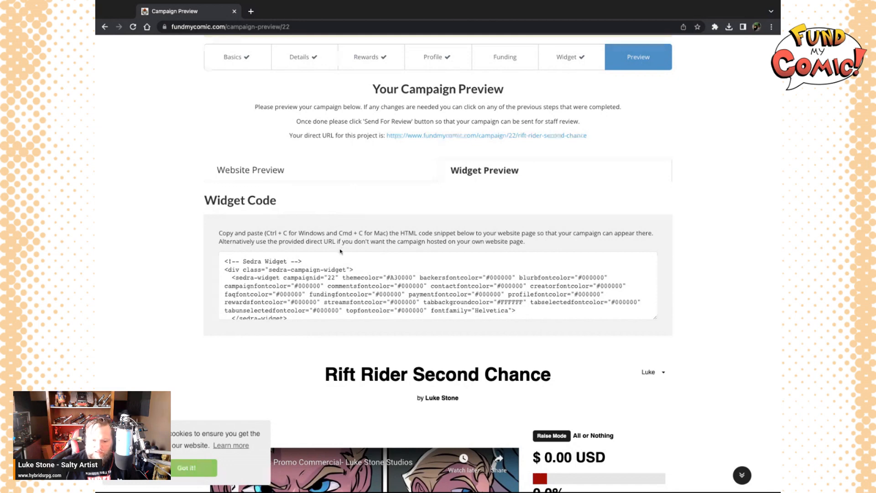
scroll(368, 284, "down", 2)
scroll(368, 283, "down", 3)
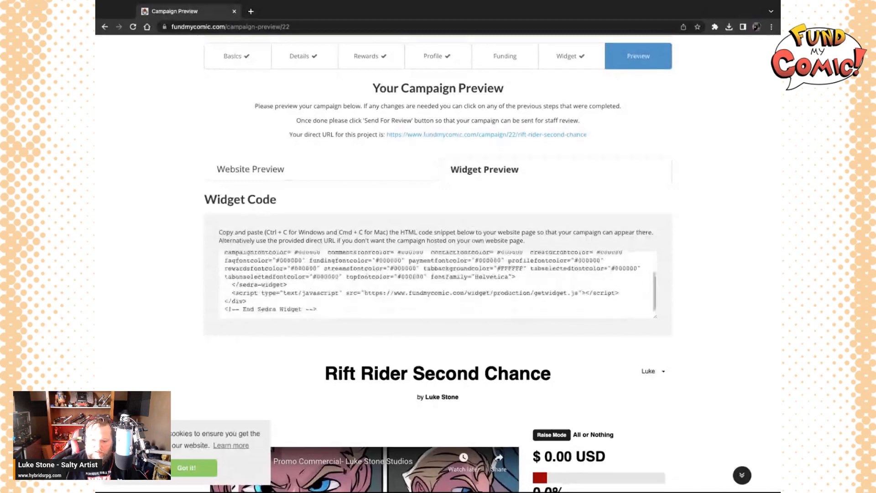
- Examine the widget preview, covering the direct project URL, embed code, promo video, story artwork, rewards and funding details
scroll(368, 171, "up", 2)
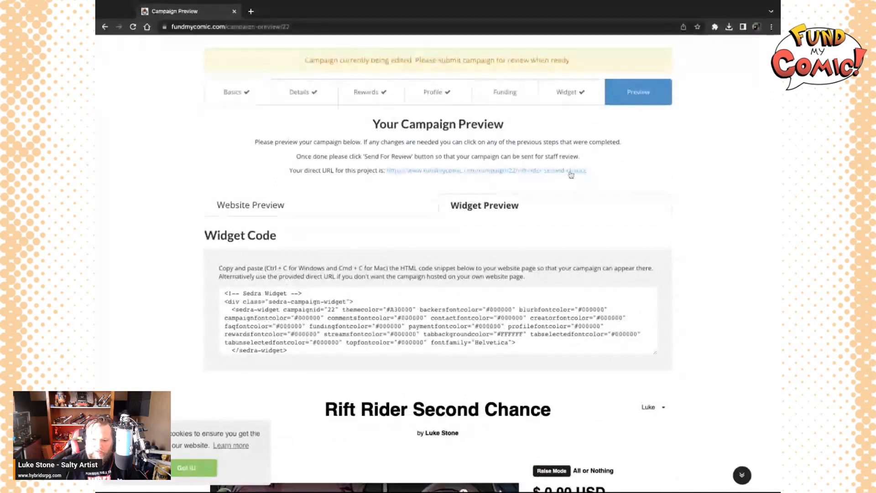
scroll(535, 223, "down", 1)
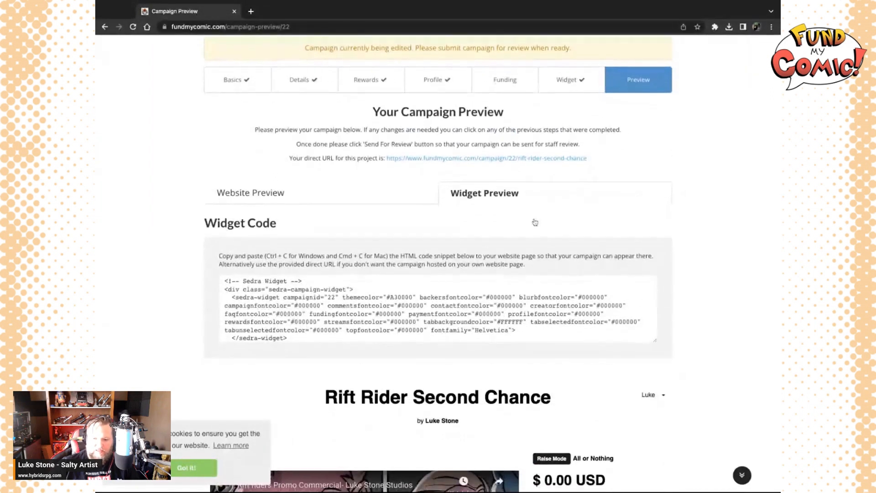
scroll(535, 222, "down", 1)
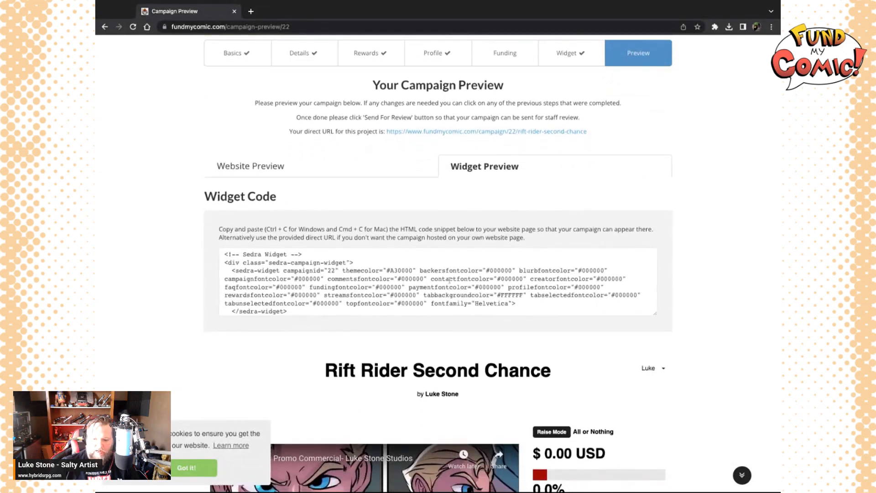
scroll(450, 280, "down", 1)
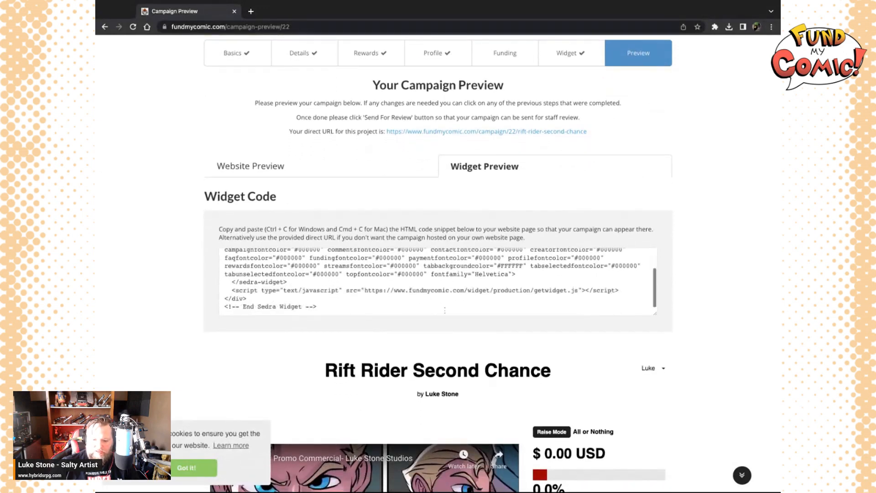
scroll(440, 356, "down", 10)
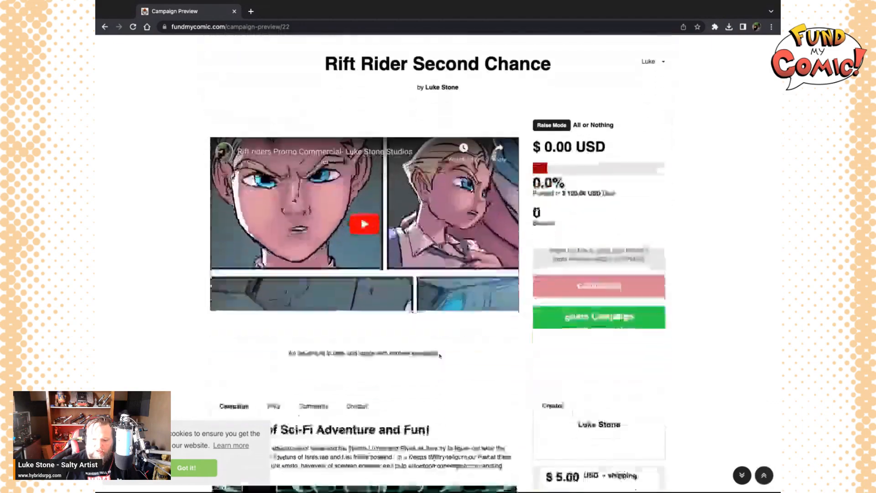
scroll(439, 260, "up", 5)
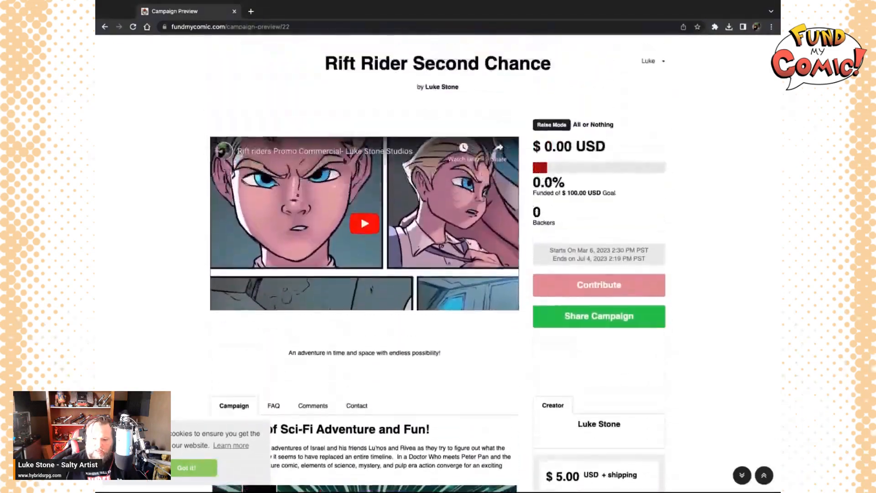
scroll(438, 261, "down", 13)
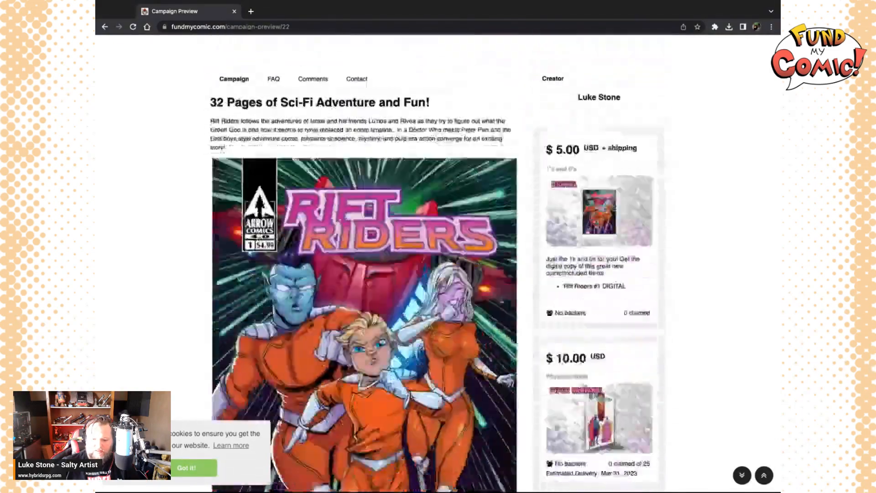
scroll(439, 260, "down", 16)
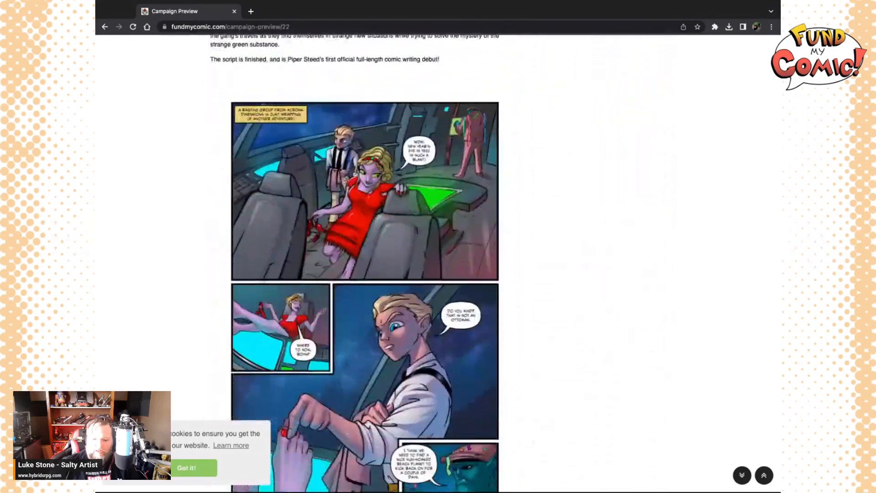
scroll(438, 261, "down", 18)
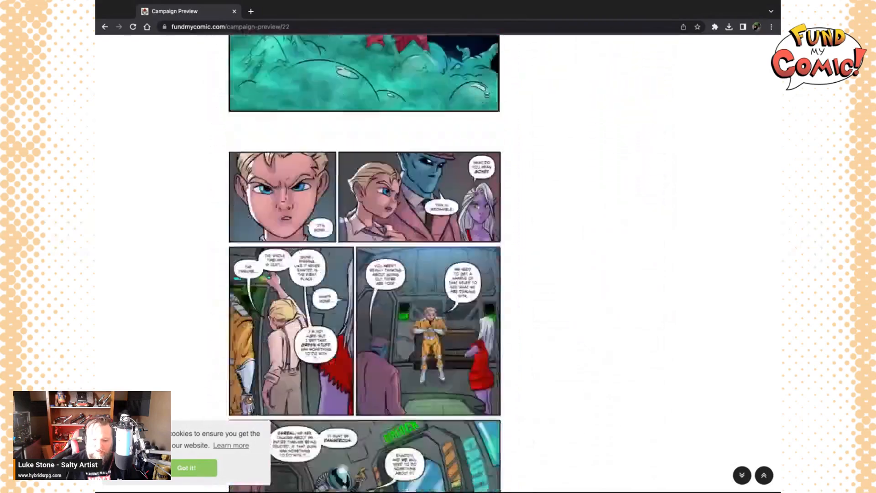
scroll(438, 260, "up", 20)
scroll(559, 204, "up", 10)
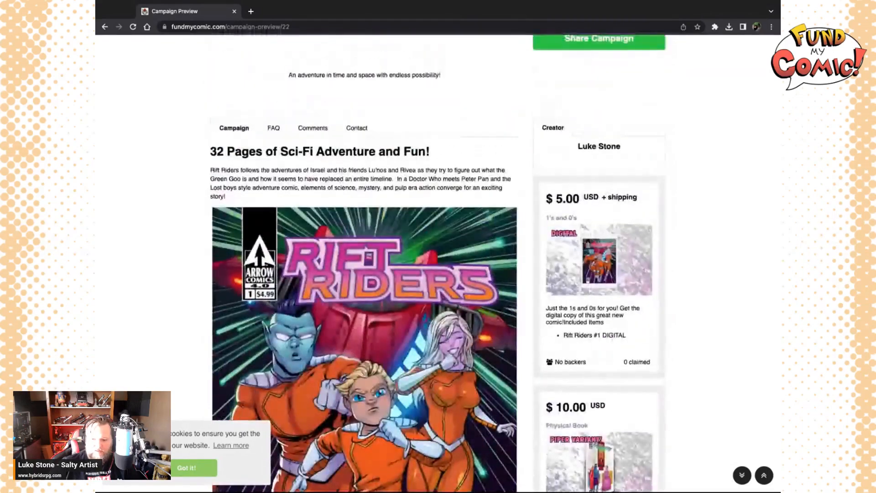
scroll(554, 383, "down", 1)
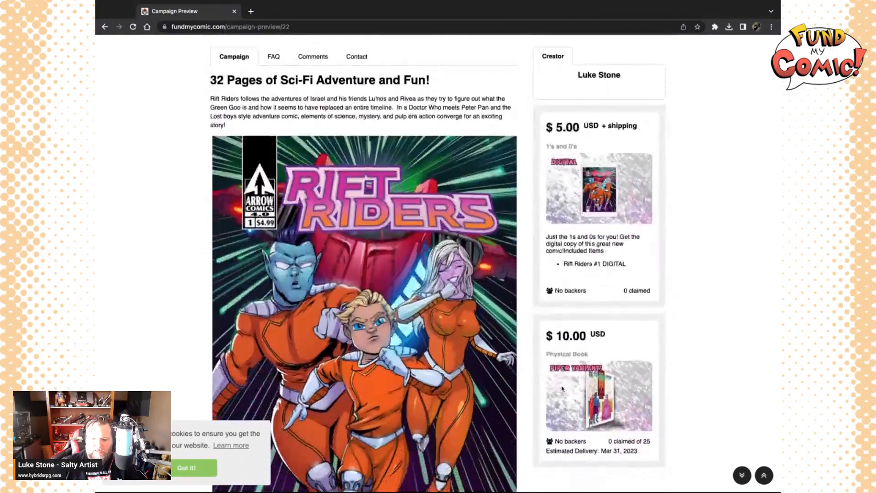
scroll(541, 252, "up", 6)
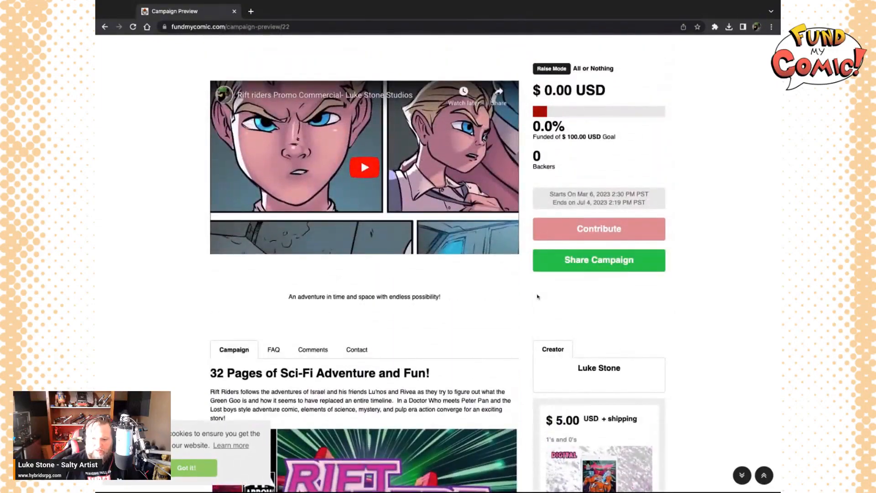
scroll(588, 223, "up", 2)
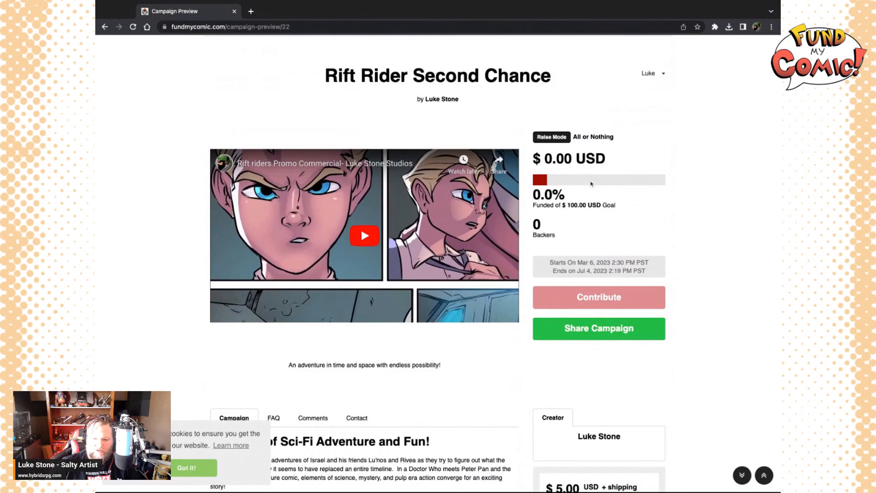
scroll(530, 187, "up", 3)
scroll(534, 238, "up", 1)
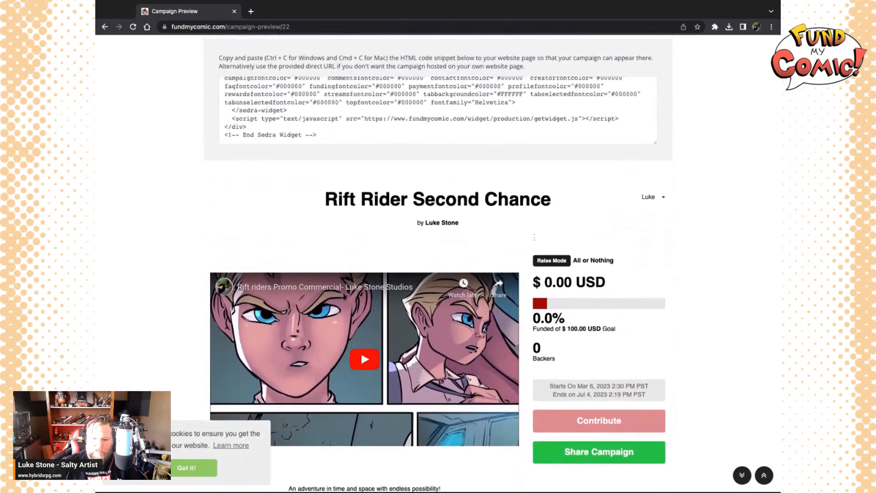
scroll(535, 237, "up", 2)
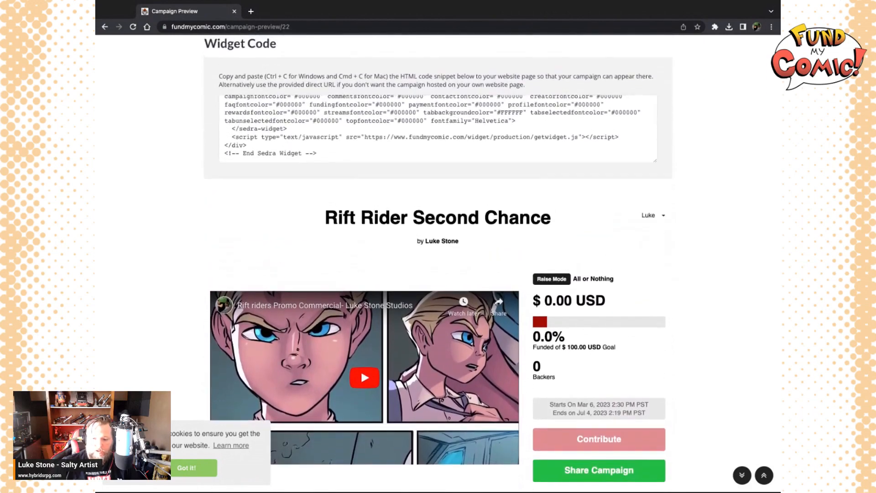
scroll(534, 236, "up", 5)
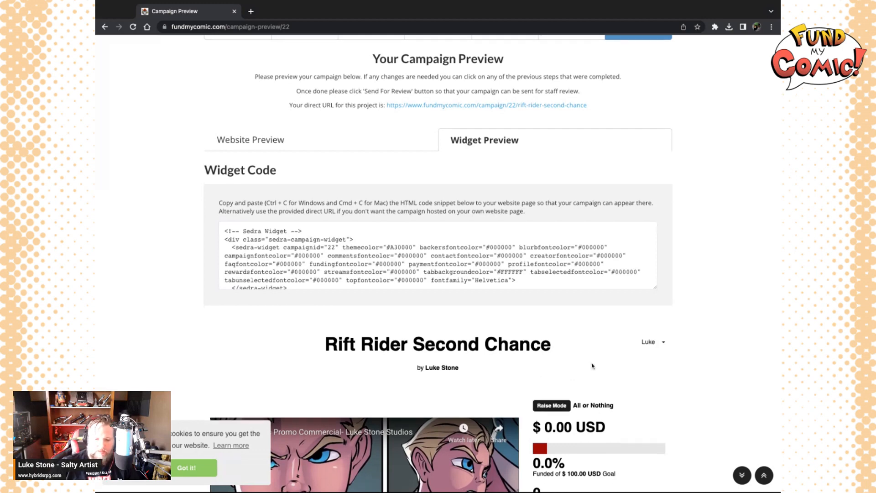
scroll(592, 366, "down", 1)
scroll(593, 366, "up", 1)
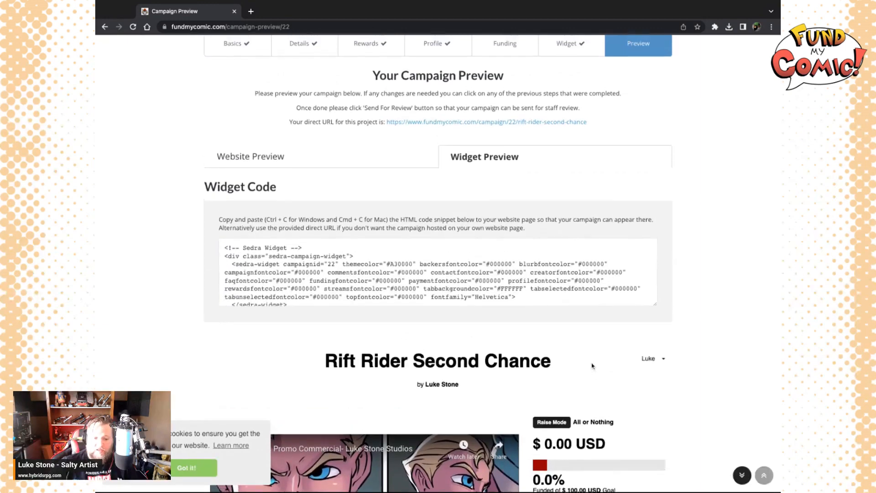
scroll(593, 366, "down", 1)
scroll(593, 366, "down", 1)
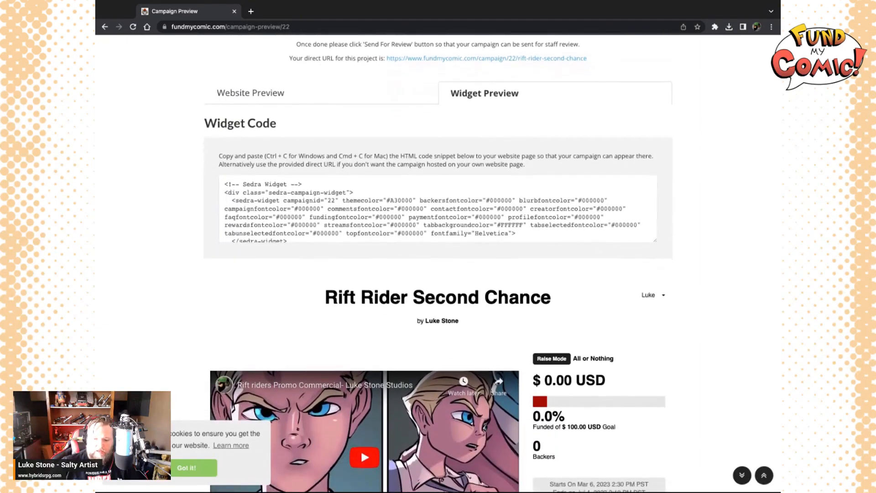
scroll(593, 366, "down", 1)
scroll(586, 349, "down", 2)
scroll(586, 349, "up", 1)
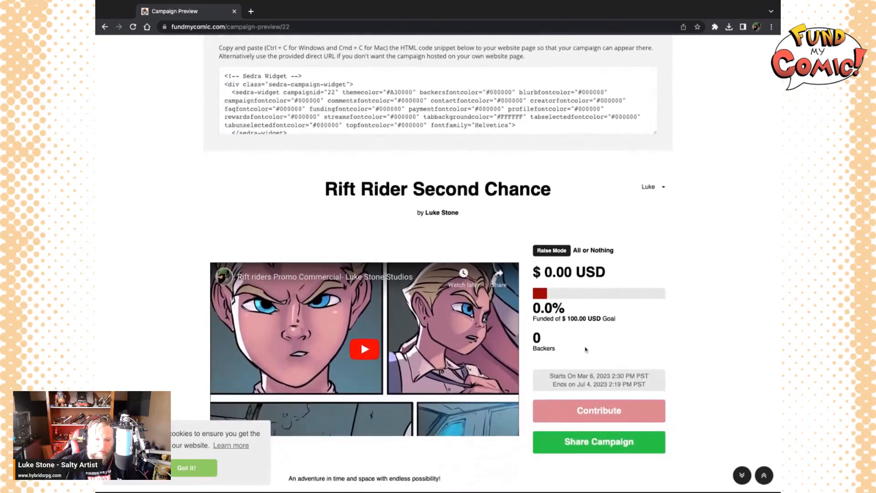
scroll(586, 349, "up", 1)
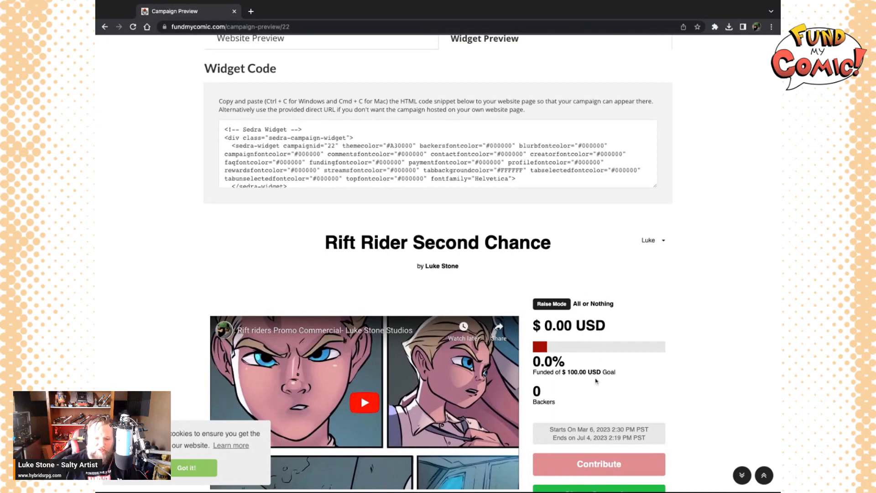
- Review how the embedded widget presents the funding summary, campaign description and $5.00 digital reward
scroll(595, 382, "down", 2)
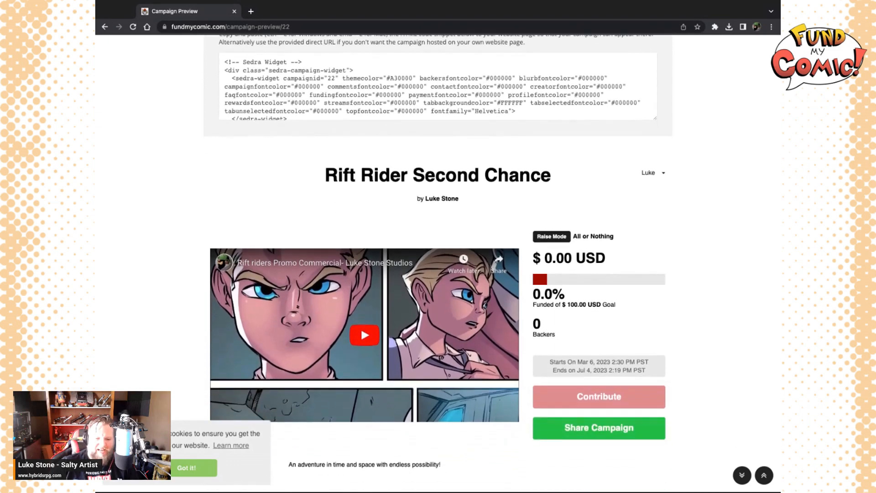
scroll(438, 263, "down", 2)
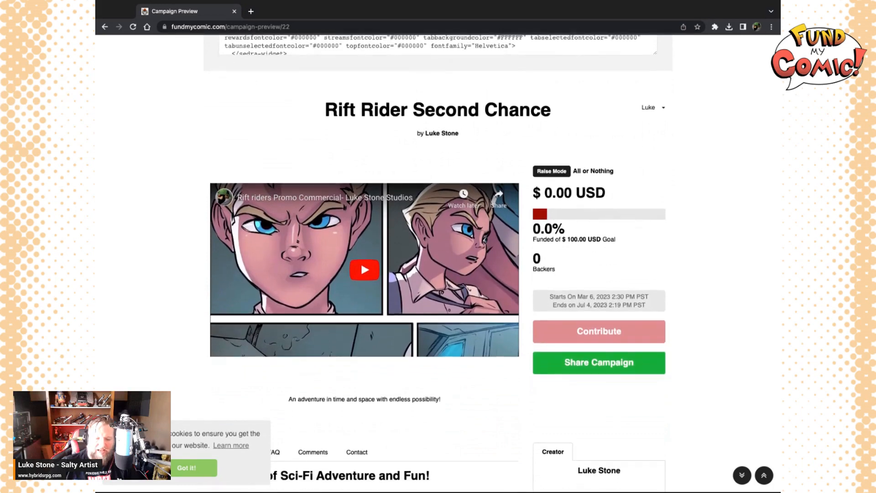
scroll(438, 264, "down", 1)
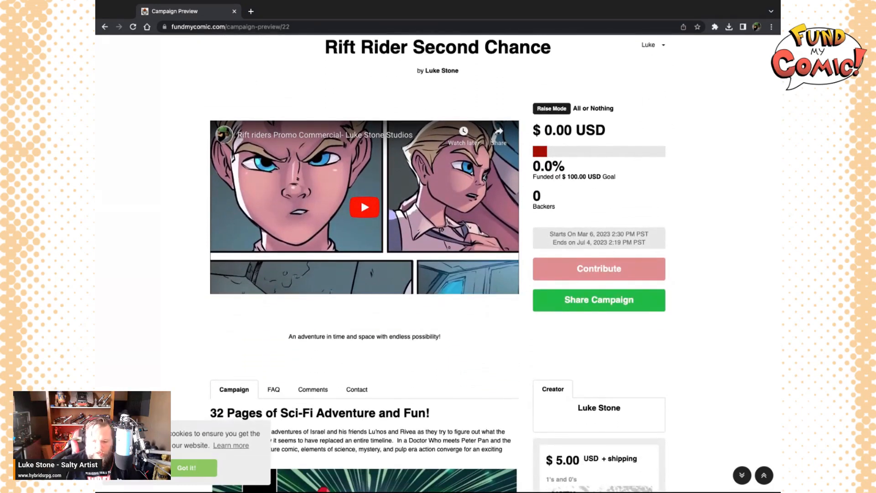
scroll(438, 263, "up", 1)
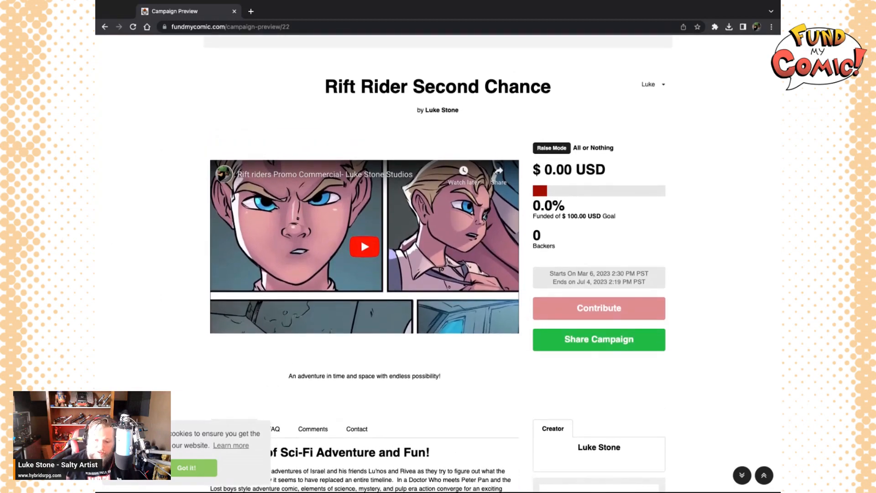
scroll(439, 264, "down", 5)
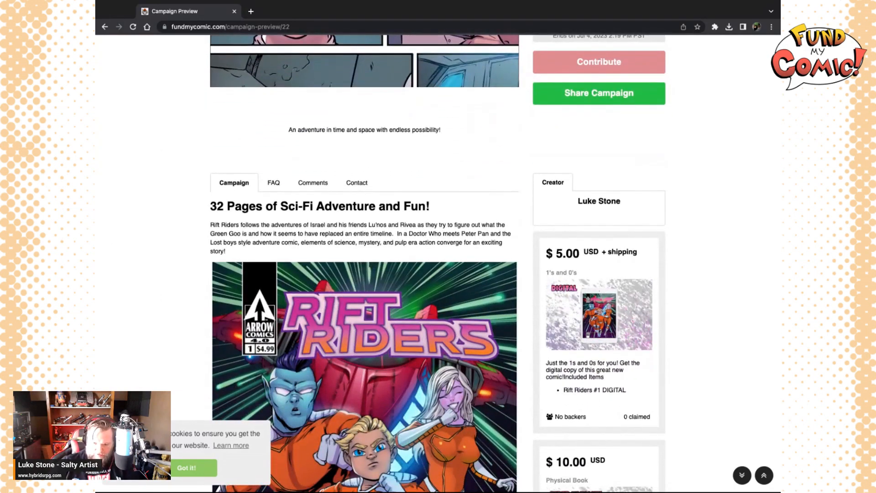
scroll(438, 263, "down", 1)
scroll(438, 264, "up", 1)
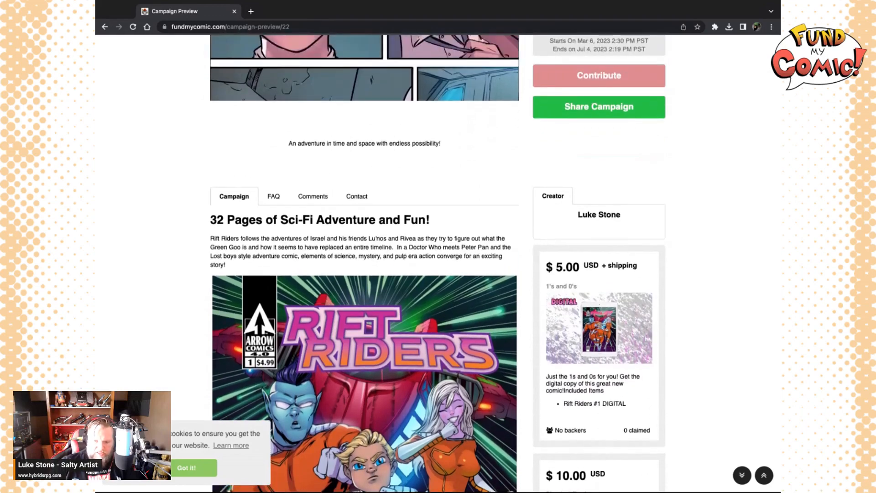
scroll(640, 246, "up", 10)
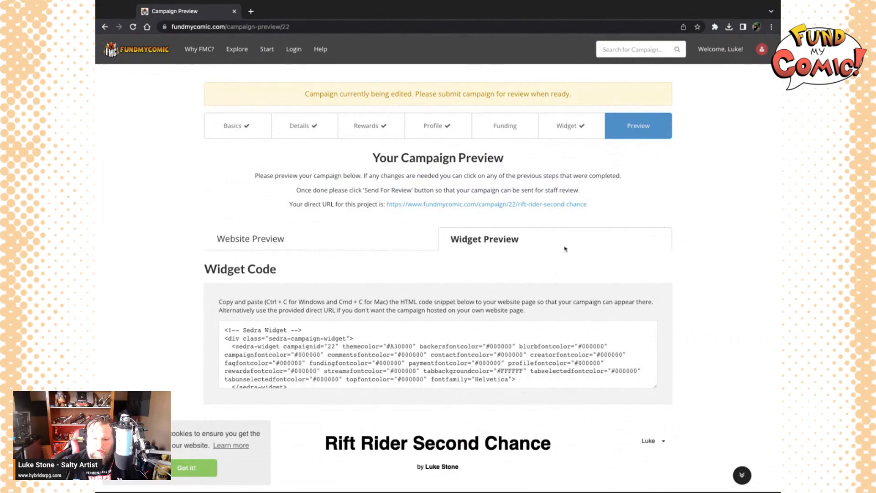
- Return to the website preview and agree to the Terms of Service, Privacy Statement and Cookies Policy below the campaign content
left_click(238, 239)
scroll(376, 288, "down", 9)
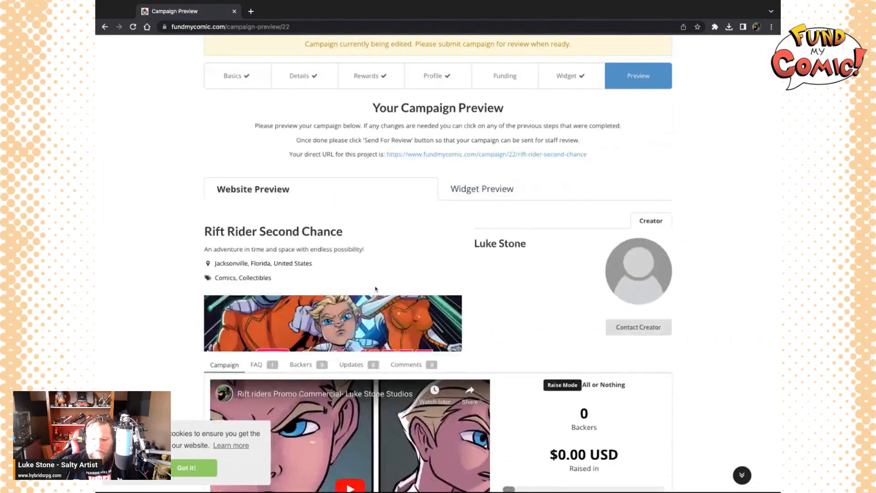
scroll(377, 287, "down", 15)
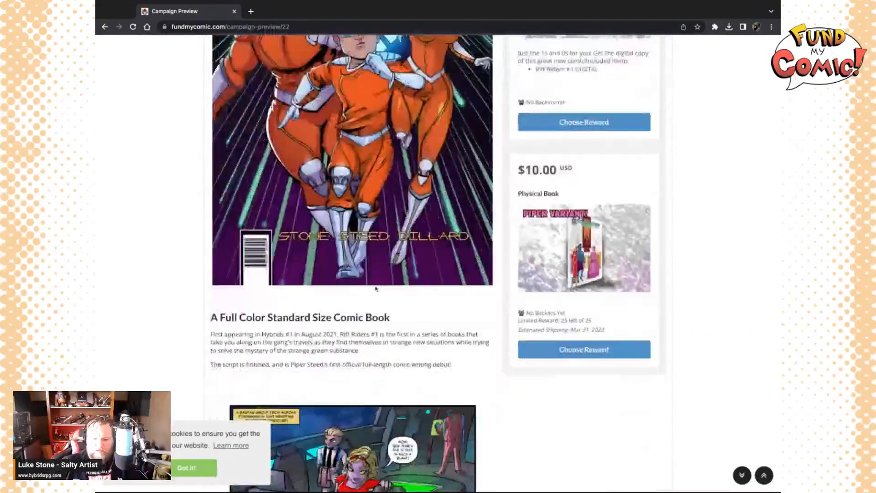
scroll(352, 263, "down", 15)
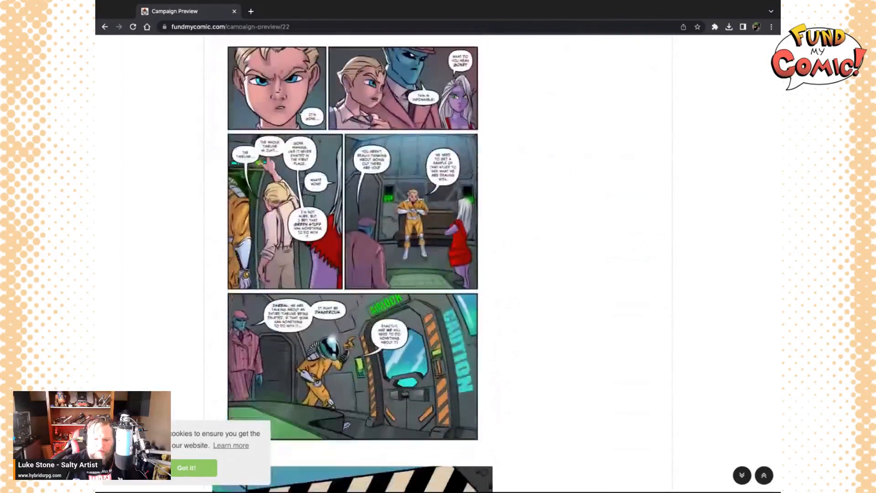
scroll(353, 264, "down", 15)
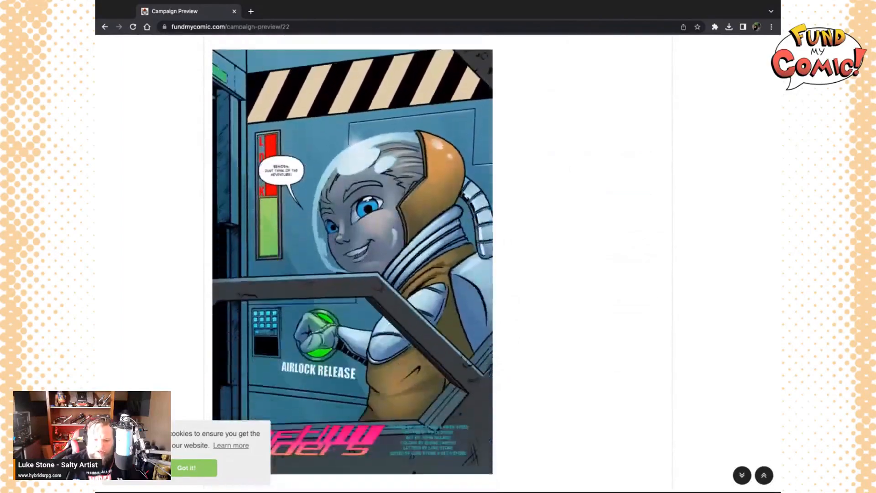
scroll(353, 264, "down", 15)
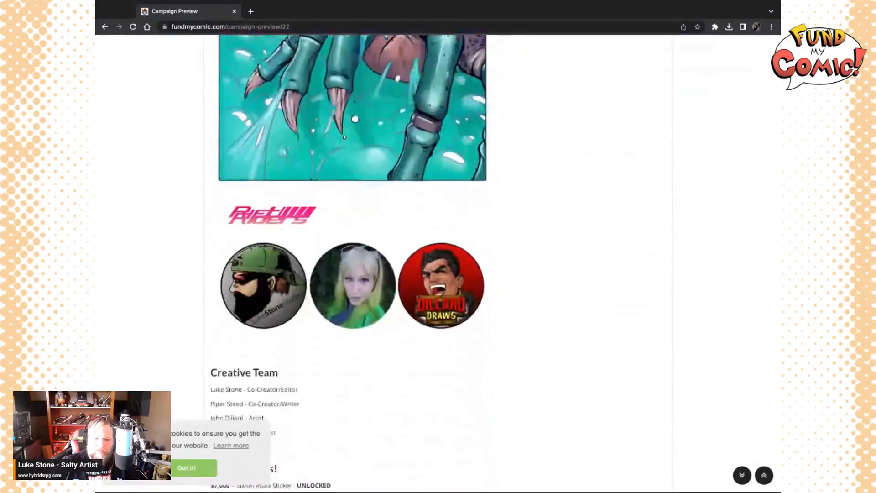
scroll(353, 263, "down", 15)
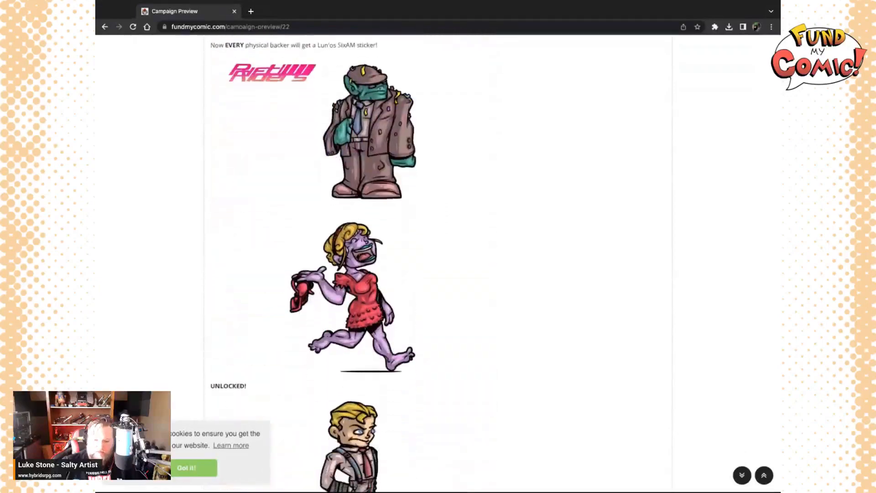
scroll(352, 264, "down", 10)
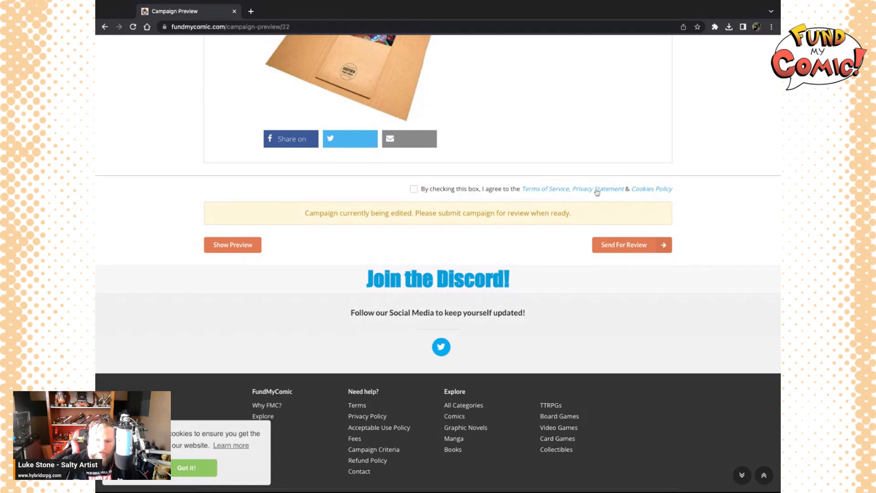
left_click(414, 189)
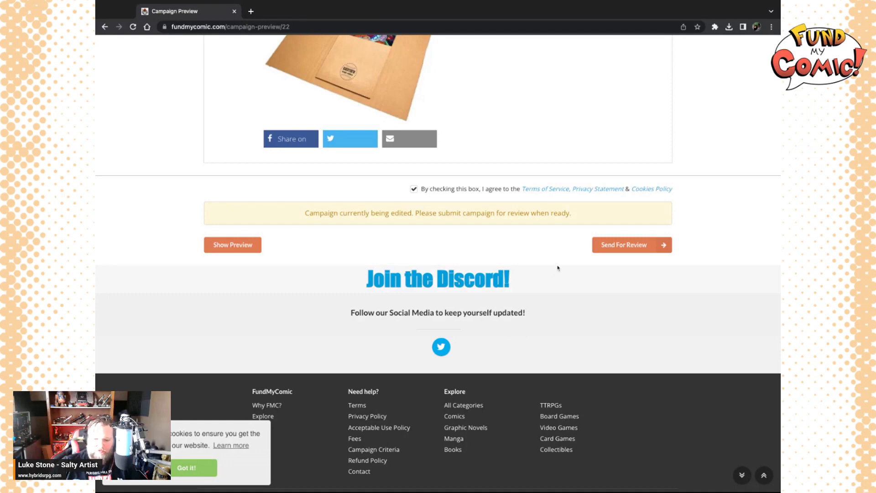
- Try to send the Rift Rider Second Chance campaign for staff review
scroll(558, 268, "down", 1)
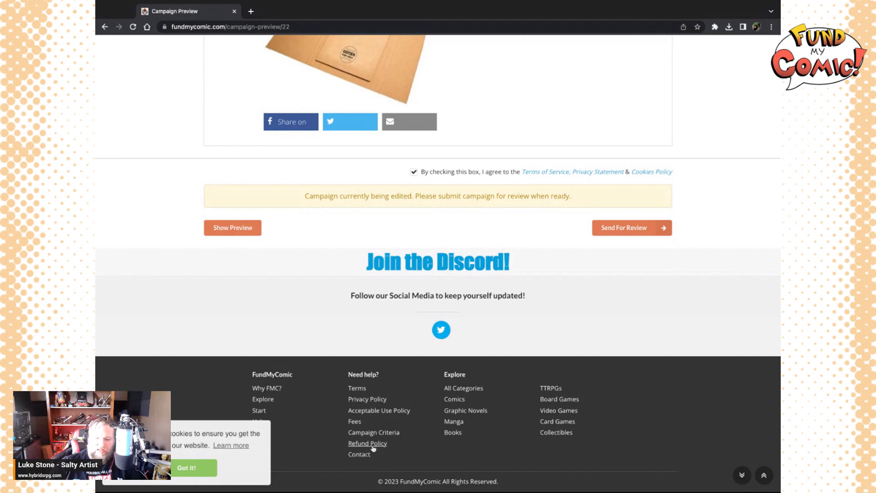
scroll(422, 399, "up", 1)
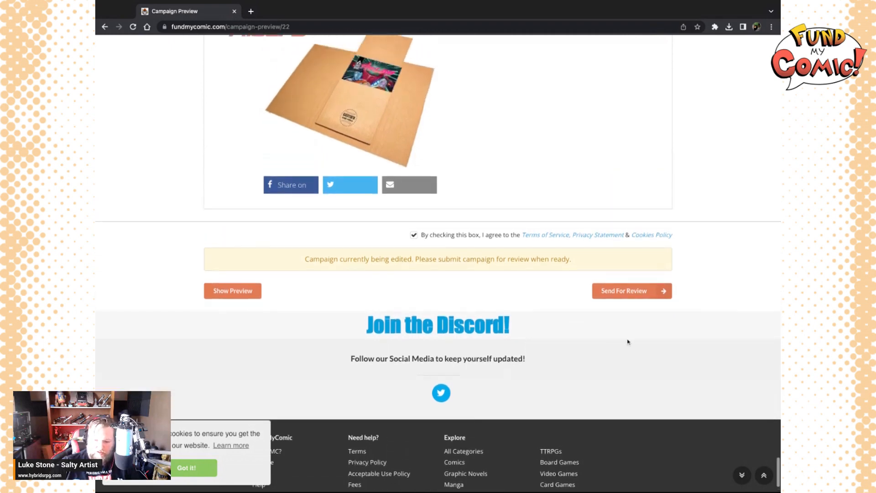
left_click(630, 291)
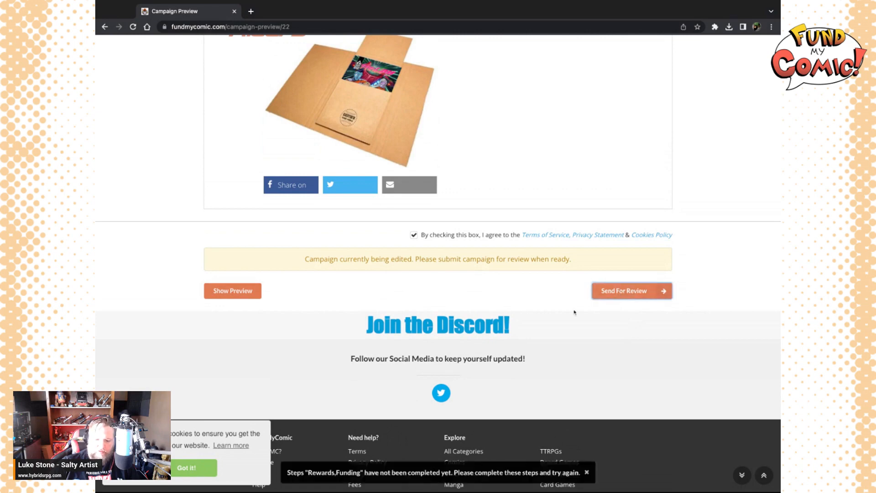
- Look back through the previewed collector's bag, stretch goals, creative team and comic pages up to the campaign's setup steps
scroll(575, 314, "up", 6)
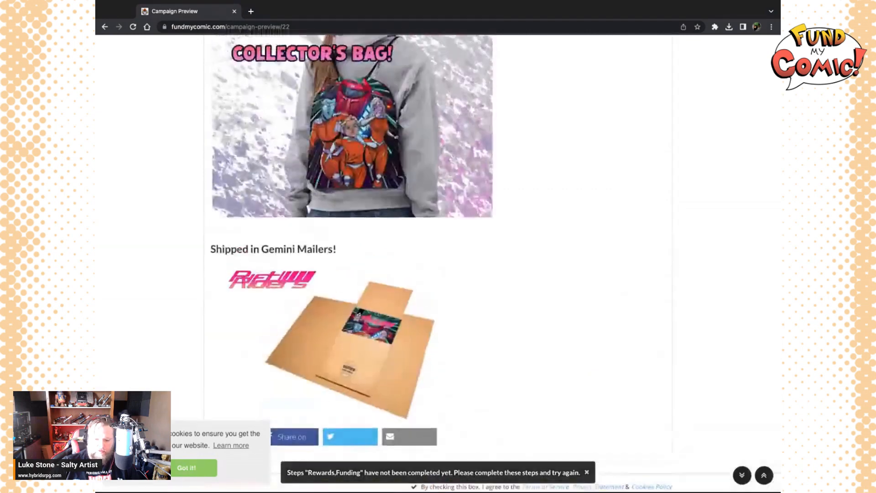
scroll(438, 263, "up", 3)
scroll(438, 263, "down", 7)
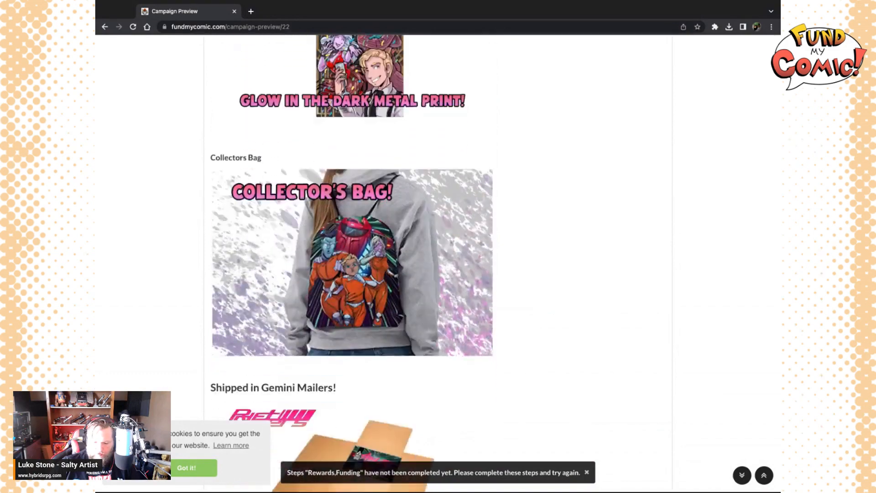
scroll(509, 404, "up", 15)
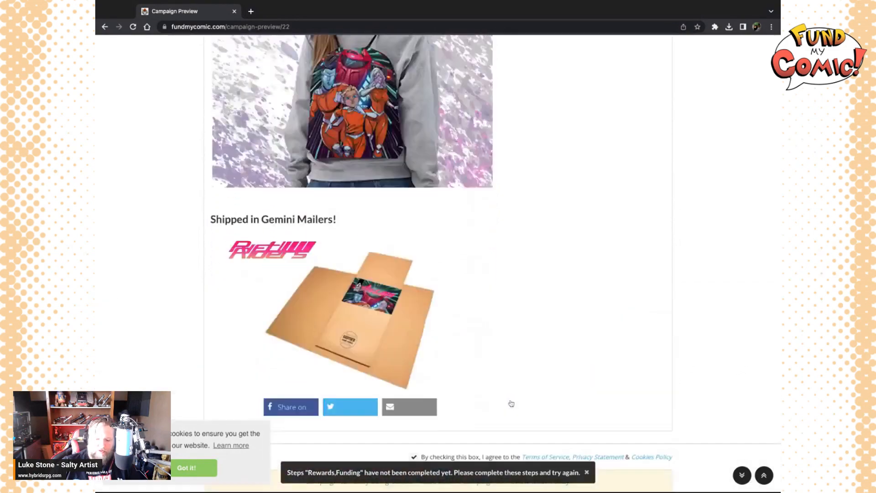
scroll(506, 277, "up", 20)
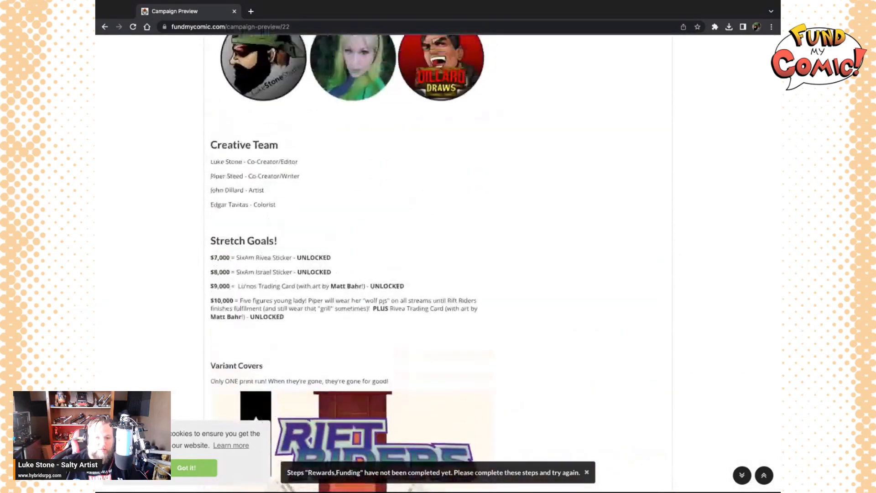
scroll(506, 277, "up", 20)
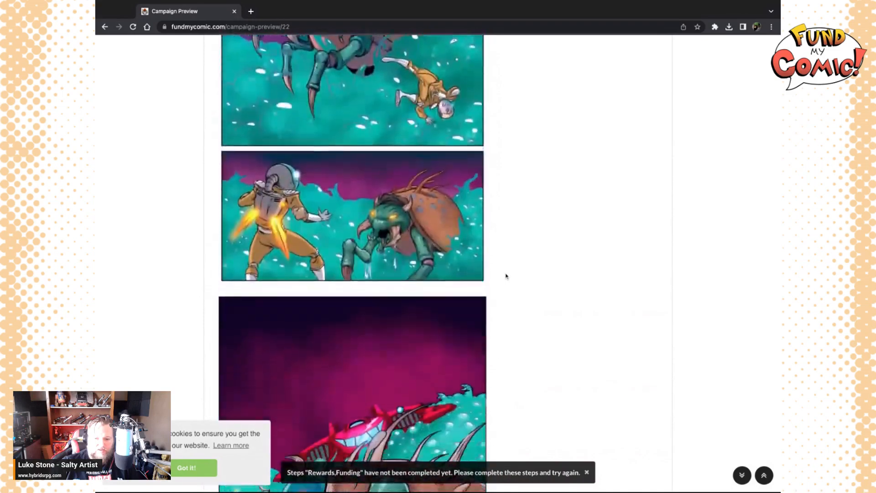
scroll(506, 276, "up", 20)
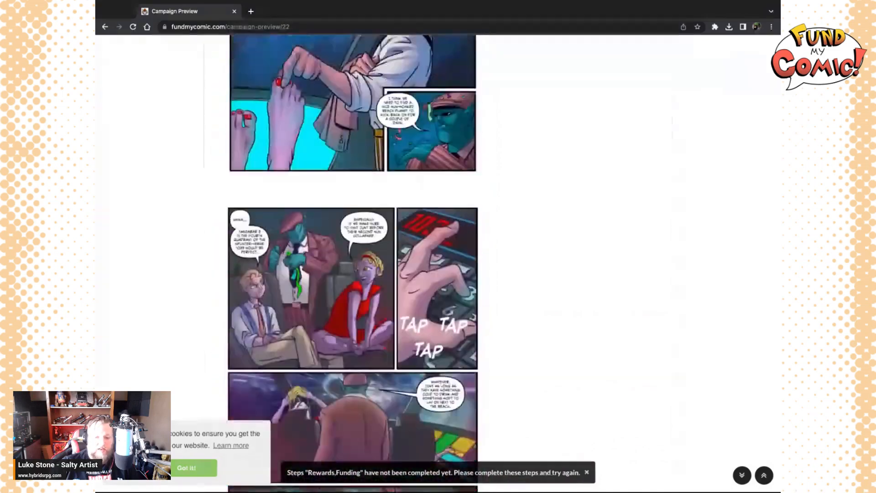
scroll(580, 176, "up", 10)
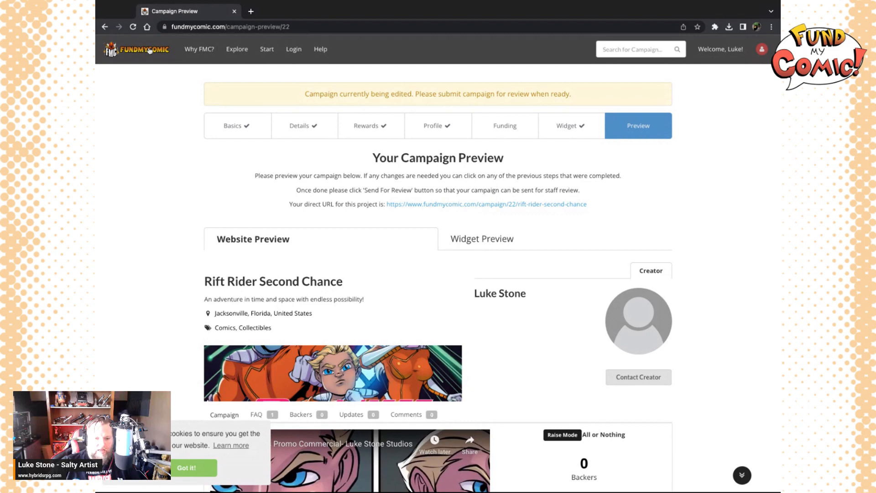
- Review the website preview's project header, promo video, campaign description, and the $5.00 digital and $10.00 Physical Book rewards
scroll(160, 217, "down", 1)
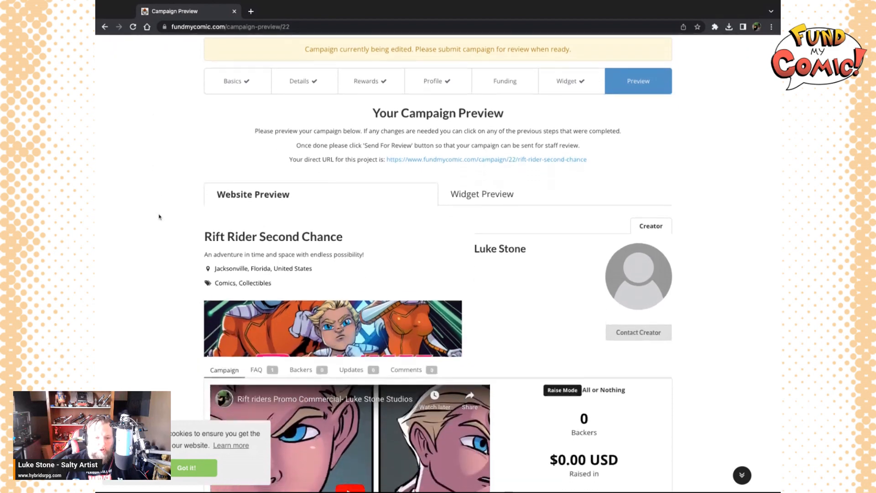
scroll(160, 217, "down", 1)
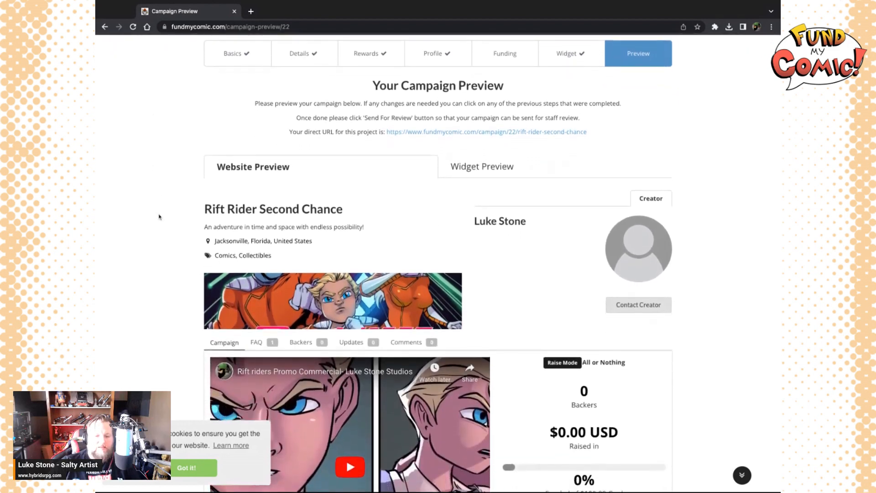
scroll(159, 217, "down", 9)
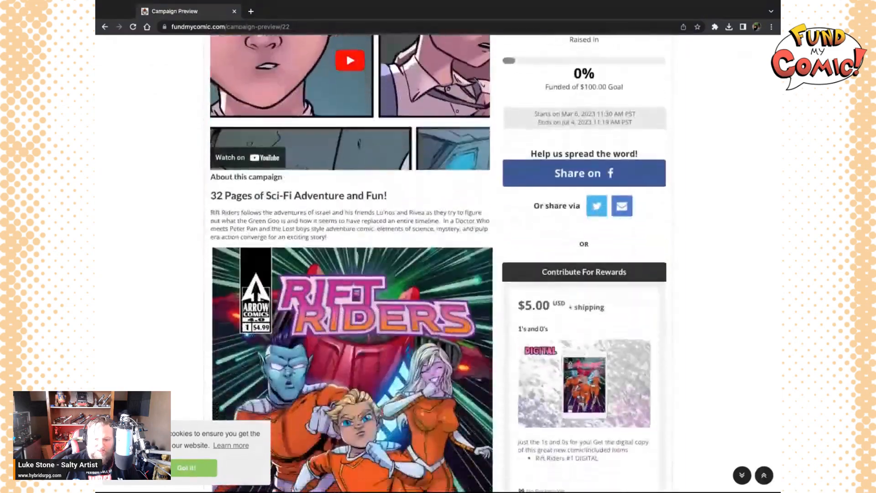
scroll(438, 263, "down", 11)
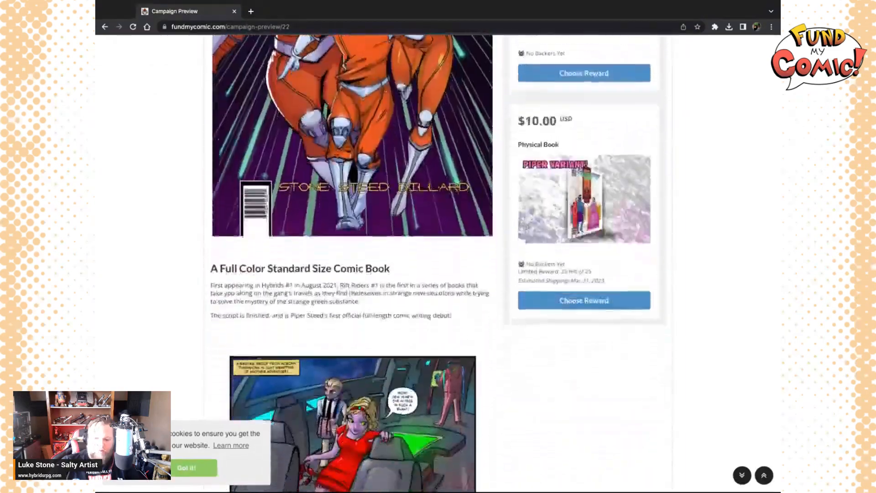
scroll(439, 263, "down", 3)
scroll(439, 262, "up", 4)
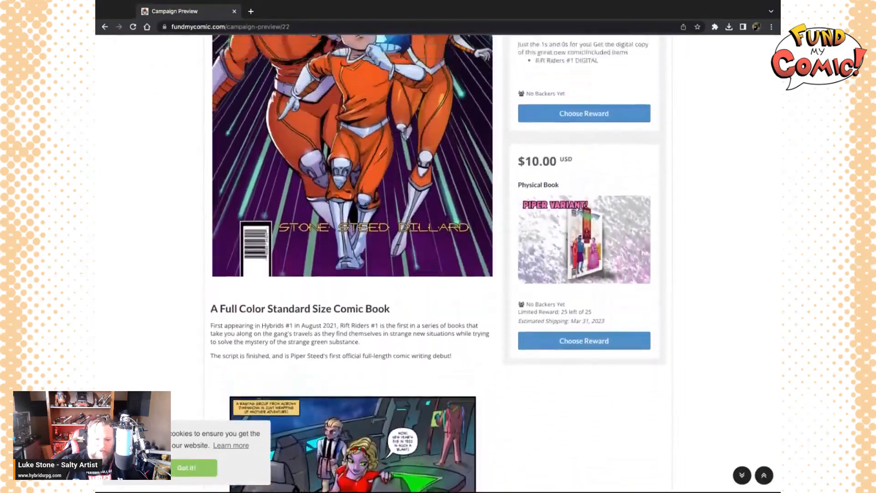
scroll(352, 224, "up", 3)
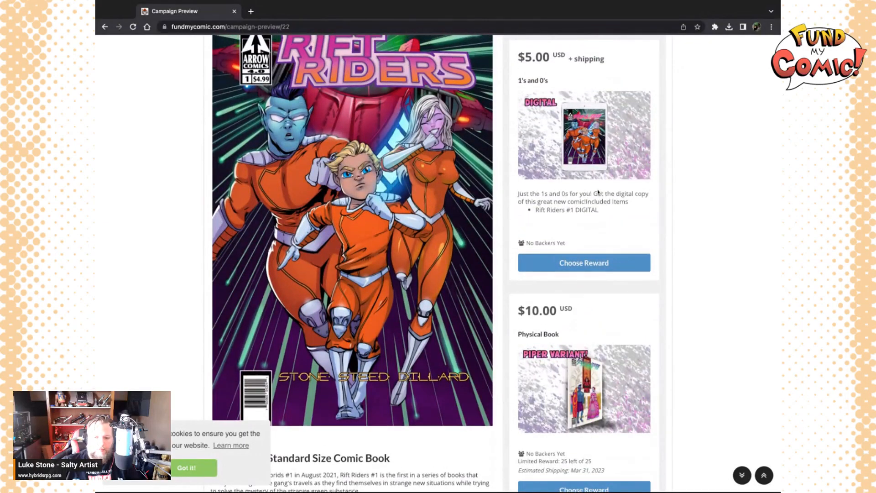
scroll(599, 192, "up", 1)
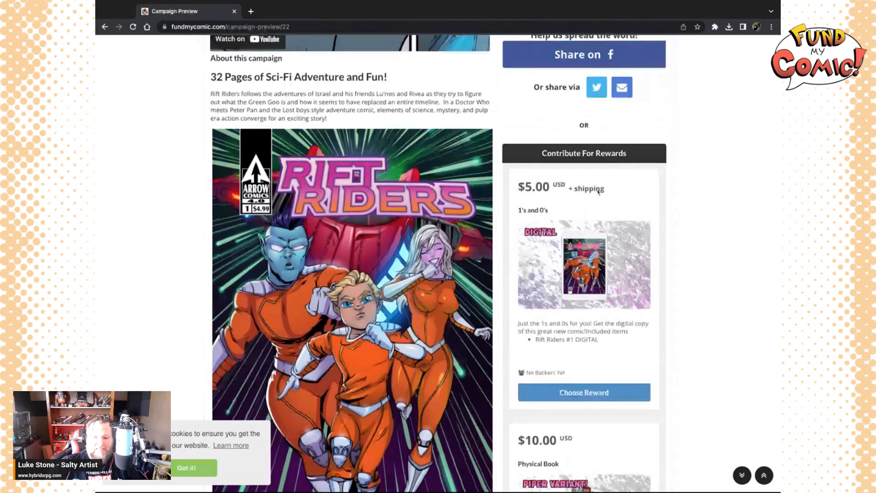
scroll(598, 192, "up", 2)
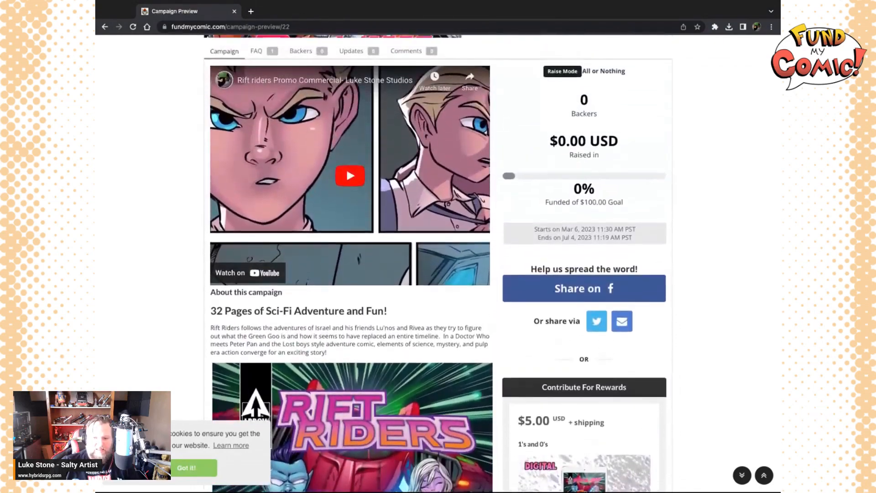
scroll(437, 183, "up", 4)
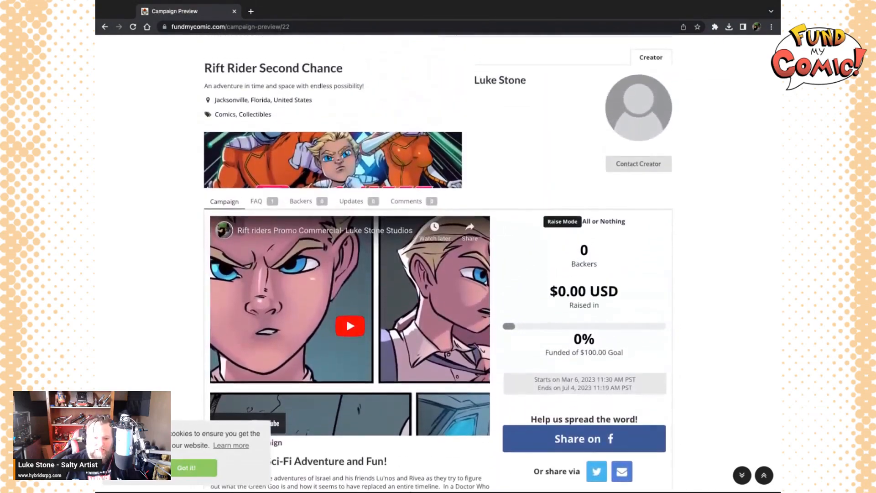
- Examine the funding summary, campaign dates, sharing options and reward tiers shown beside the story and cover artwork
scroll(437, 256, "down", 1)
scroll(437, 256, "down", 1)
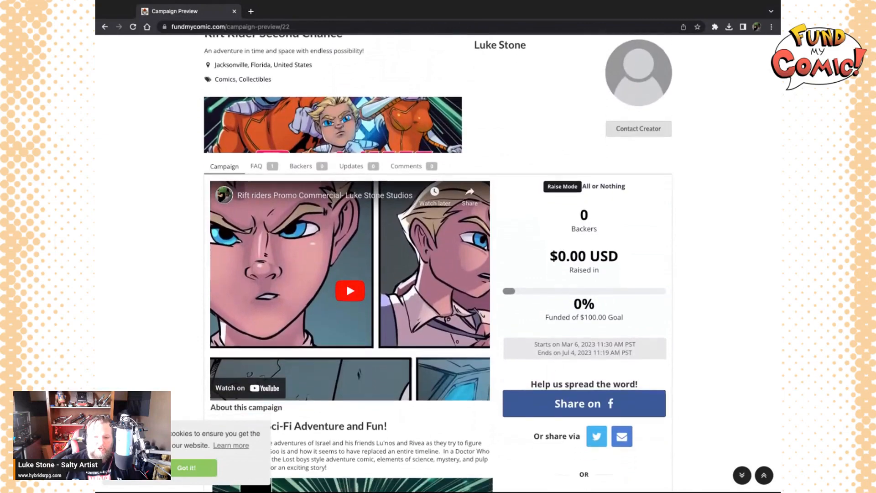
scroll(437, 255, "down", 1)
scroll(437, 256, "down", 4)
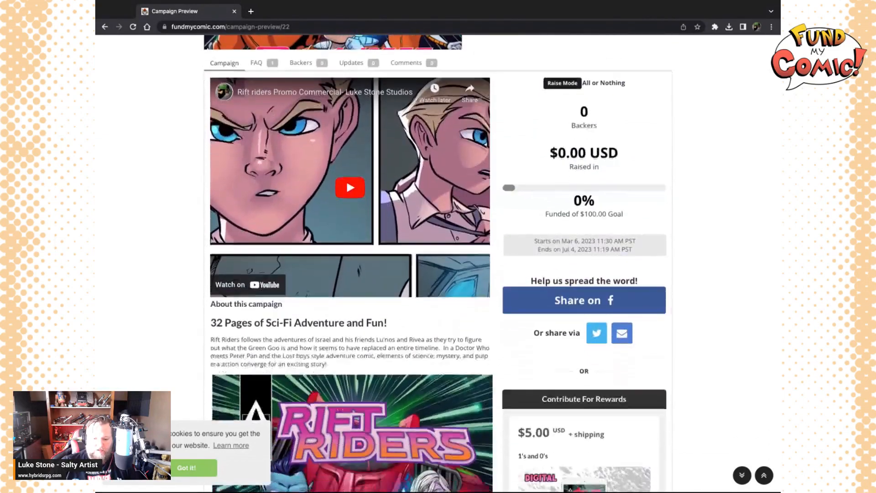
scroll(437, 255, "down", 6)
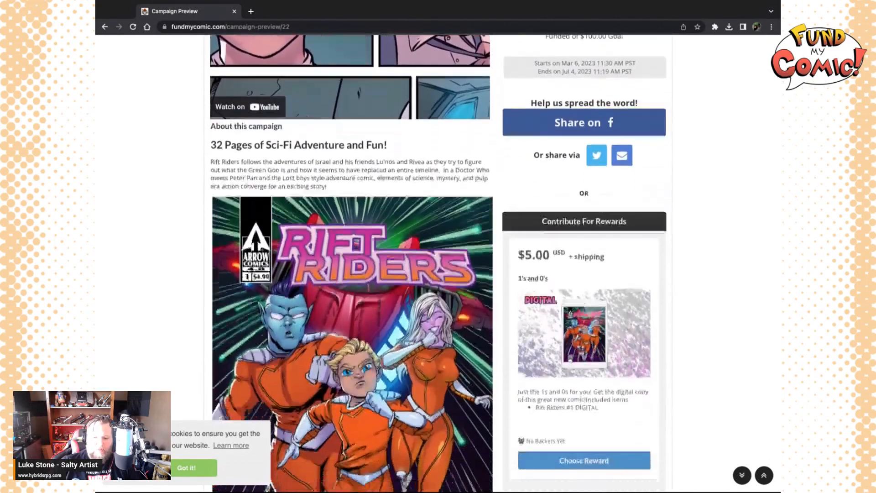
scroll(437, 255, "down", 3)
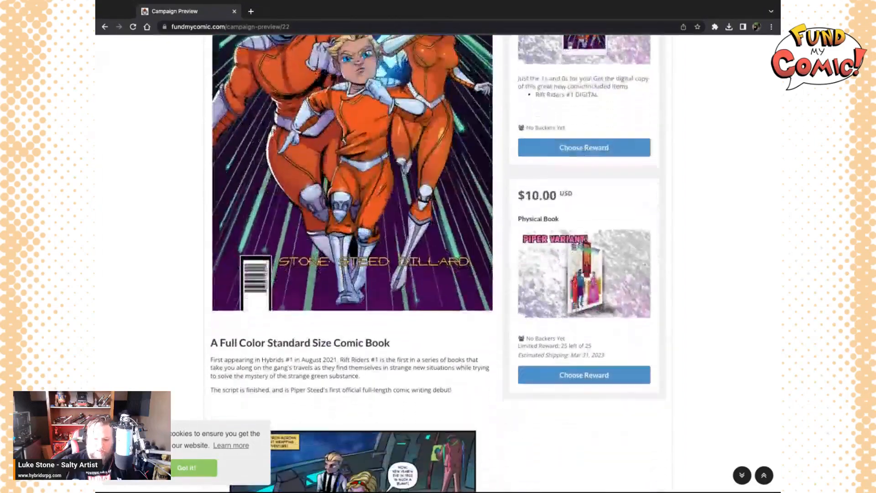
scroll(483, 279, "down", 6)
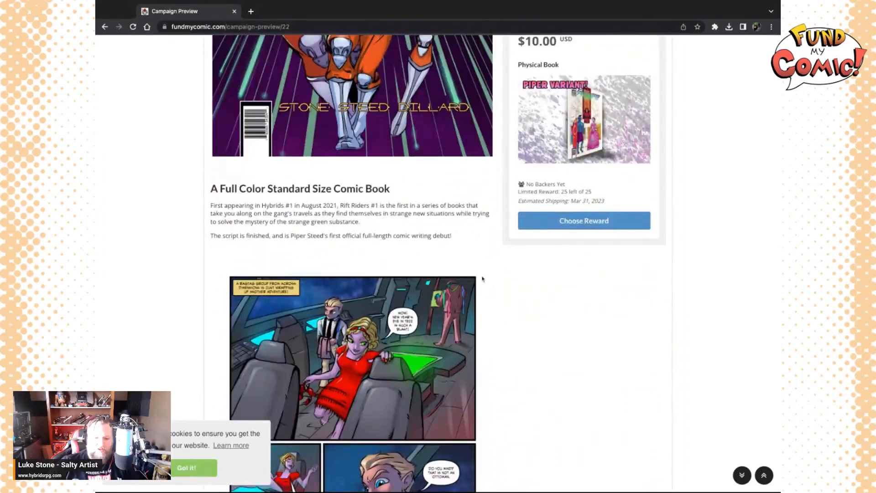
scroll(483, 279, "up", 5)
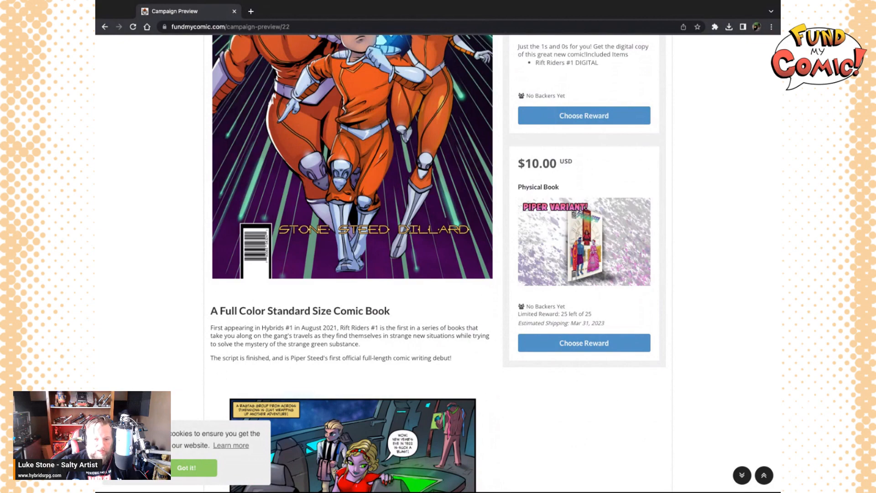
scroll(574, 307, "up", 8)
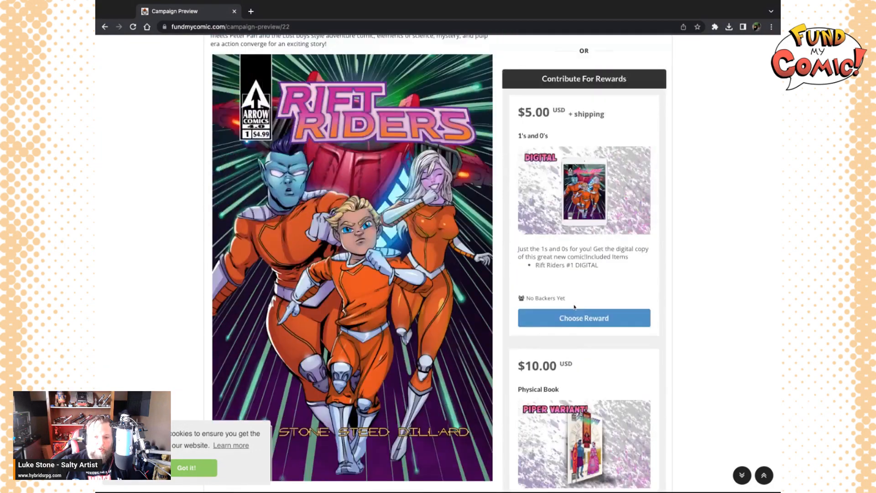
scroll(574, 307, "up", 8)
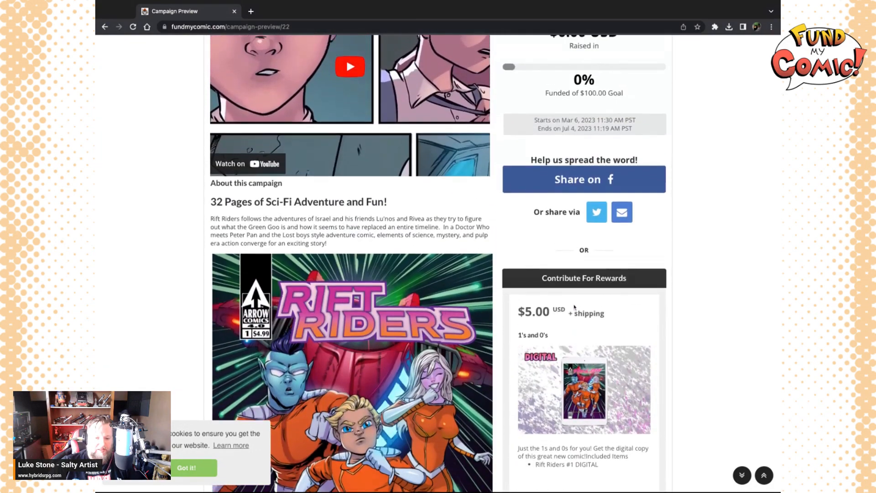
scroll(574, 306, "up", 2)
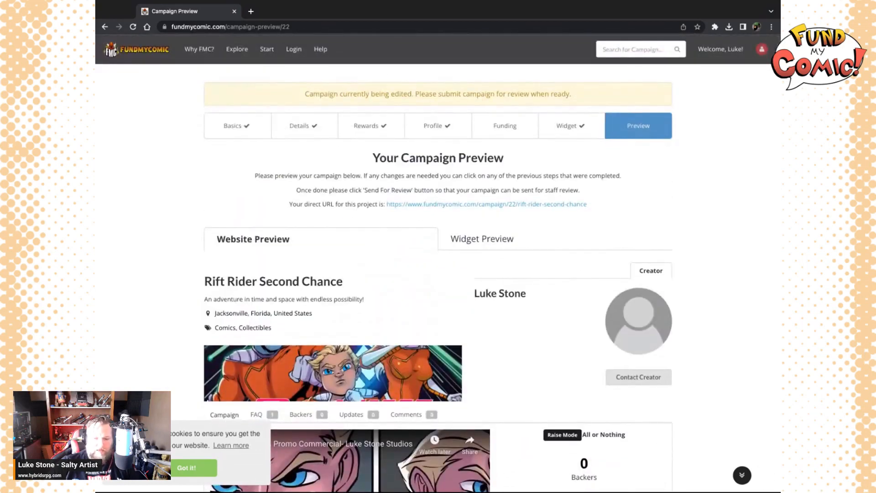
- Check the overall campaign page layout once more, from the project title and creator details through the Physical Book reward
scroll(437, 263, "down", 2)
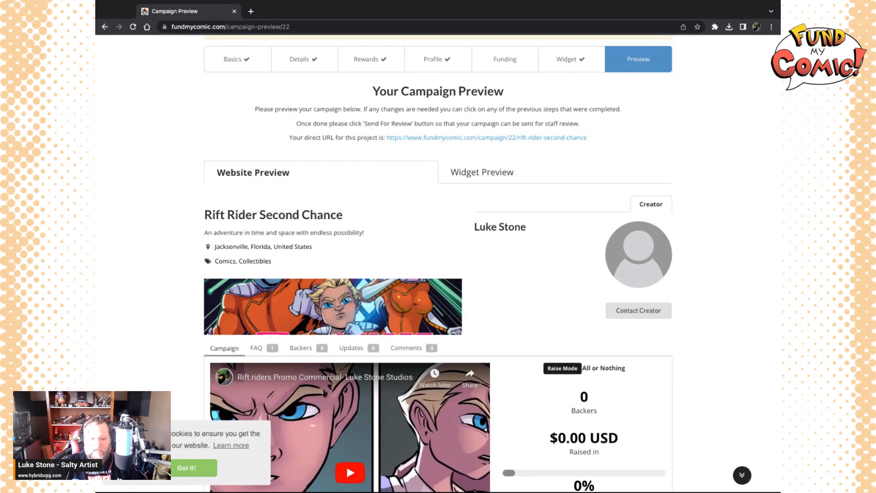
scroll(439, 264, "down", 1)
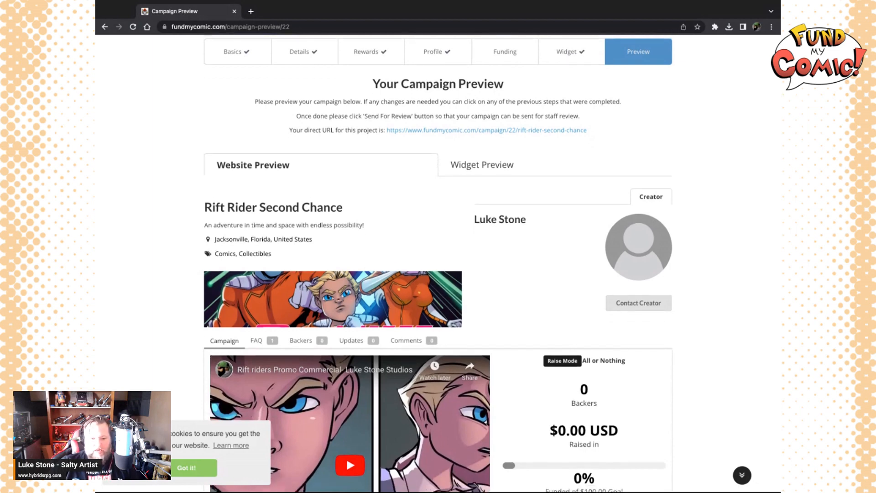
scroll(438, 265, "down", 1)
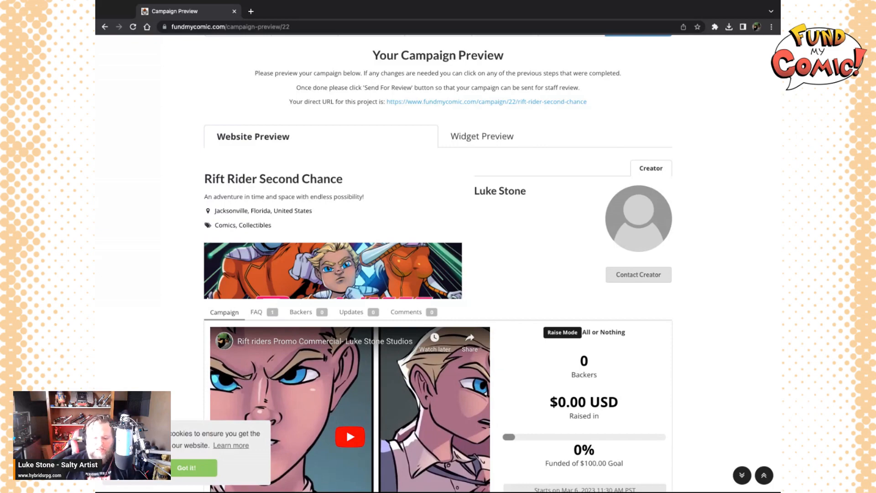
scroll(438, 265, "down", 4)
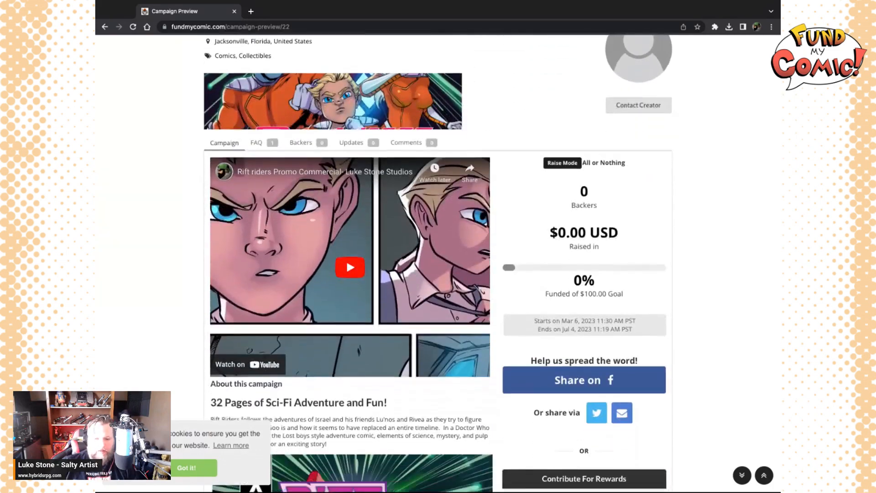
scroll(438, 265, "down", 10)
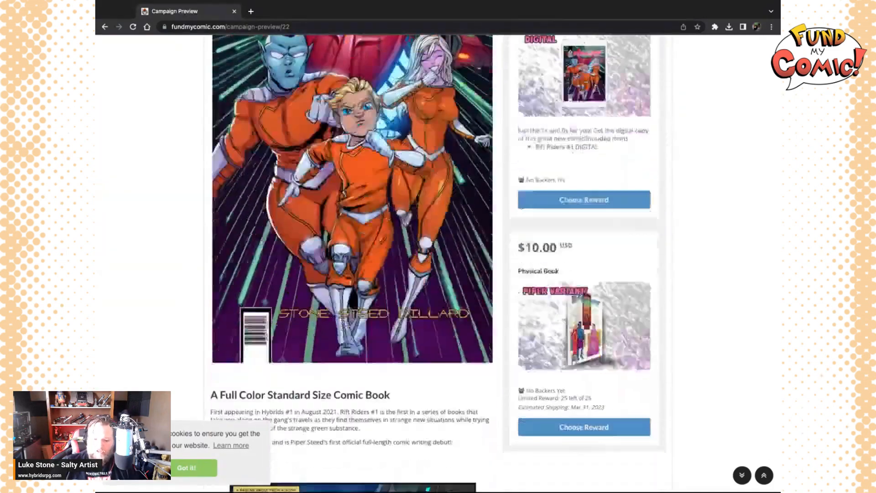
scroll(438, 265, "down", 1)
scroll(439, 265, "up", 15)
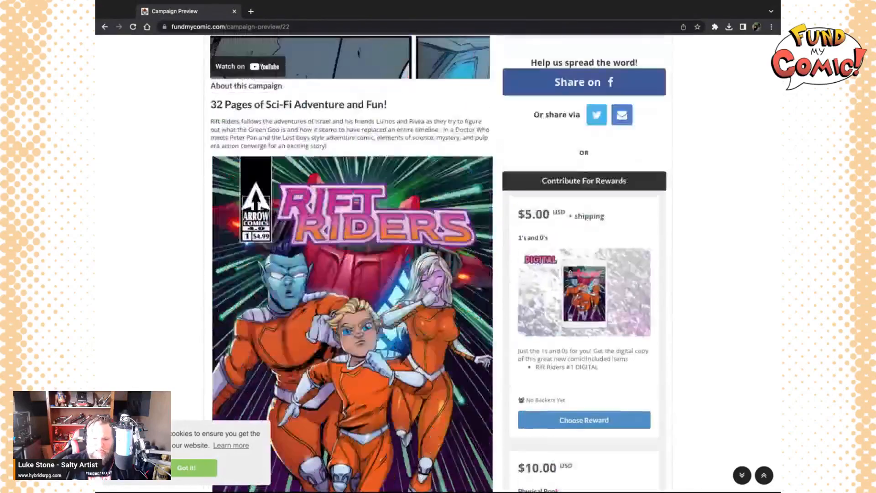
scroll(439, 265, "up", 3)
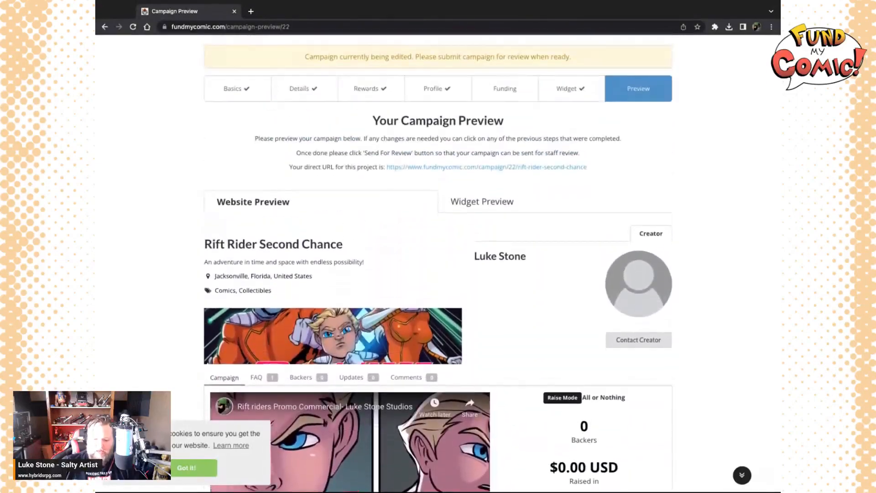
- Open the campaign's Funding step and examine the required Stripe connection for receiving campaign payments
scroll(438, 265, "up", 1)
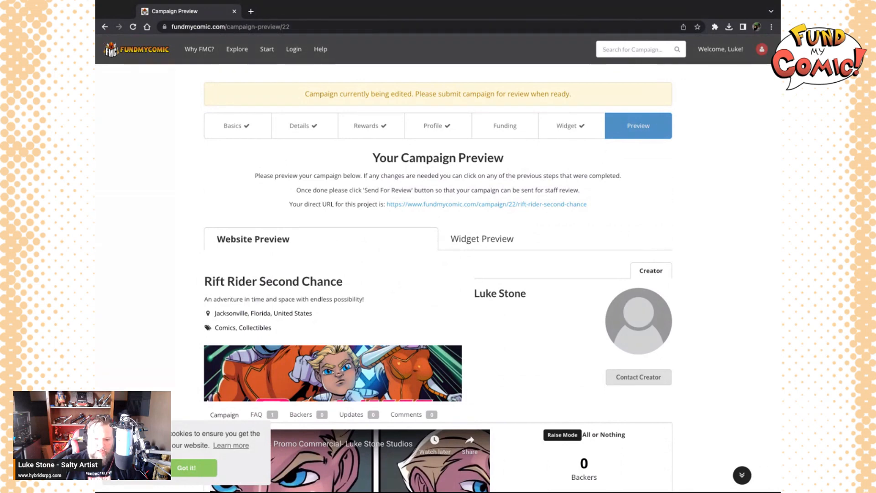
left_click(508, 119)
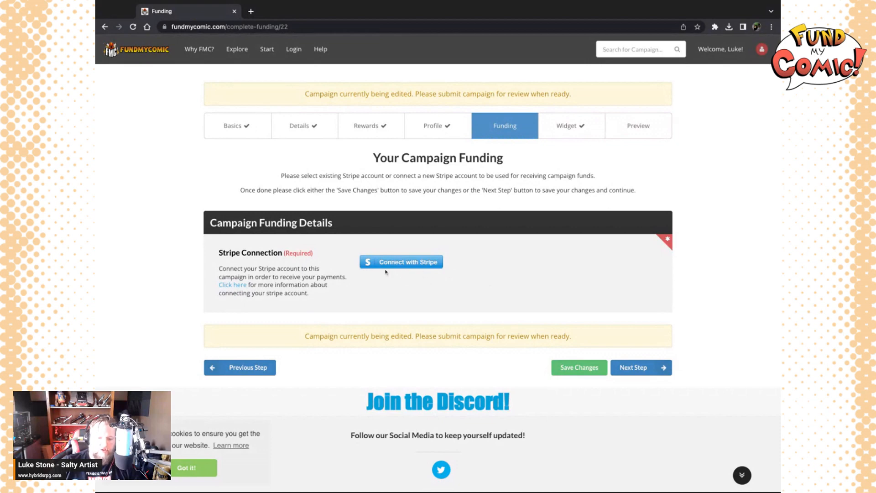
left_click(418, 264)
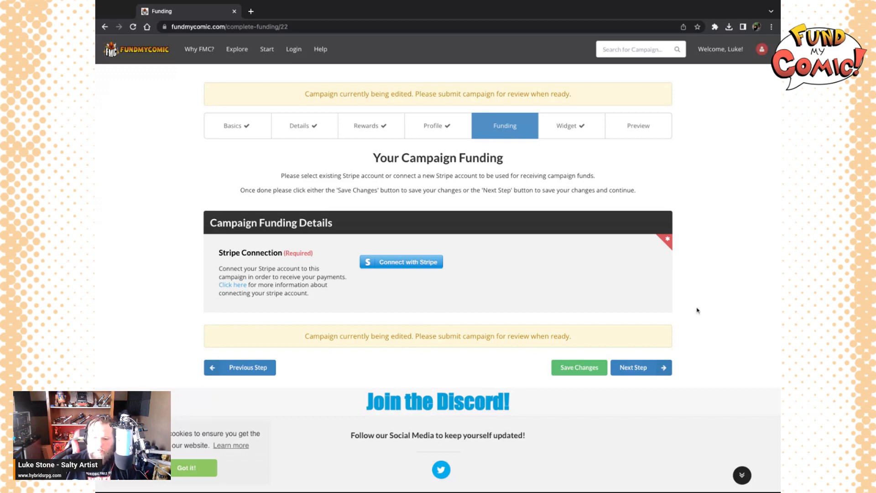
- Return to the campaign preview and recheck the funding summary, campaign dates, sharing options and project header
left_click(643, 132)
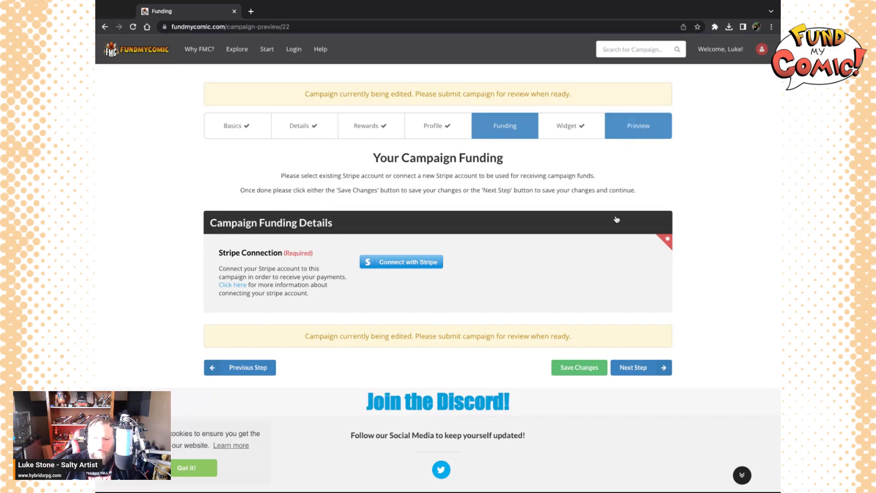
scroll(607, 287, "down", 5)
scroll(607, 287, "down", 2)
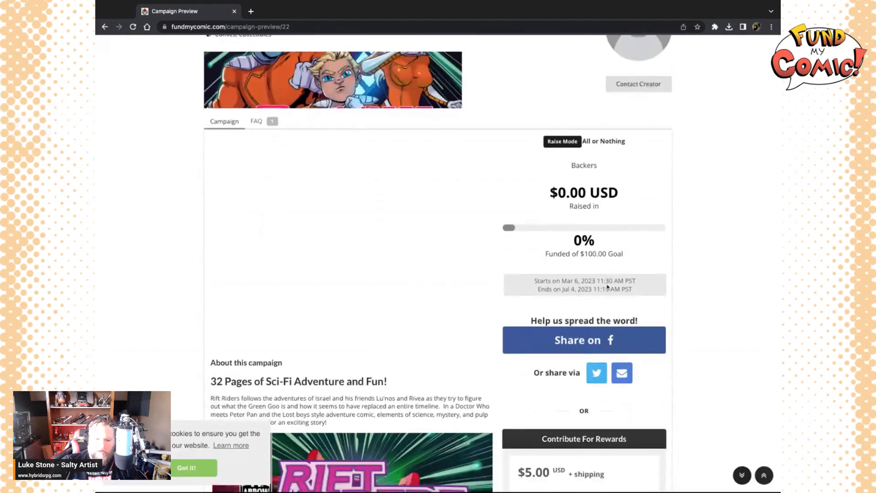
scroll(607, 287, "up", 3)
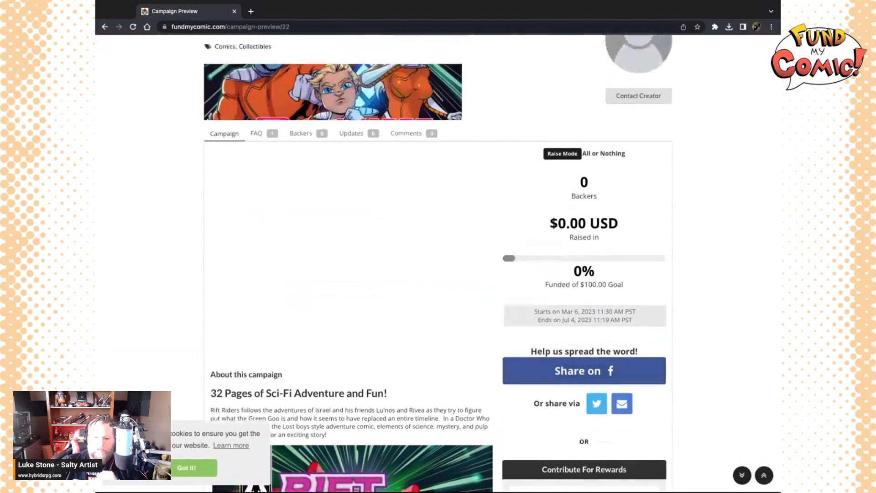
scroll(438, 263, "up", 1)
scroll(439, 263, "up", 5)
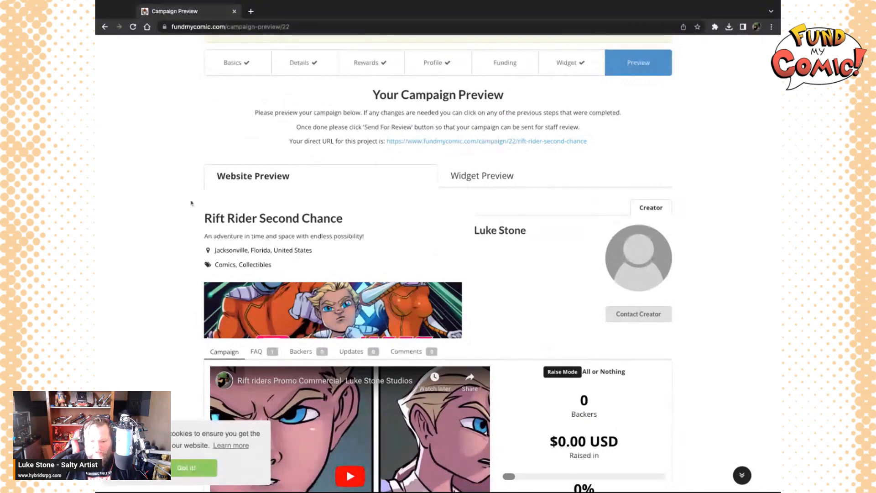
key("super+Tab")
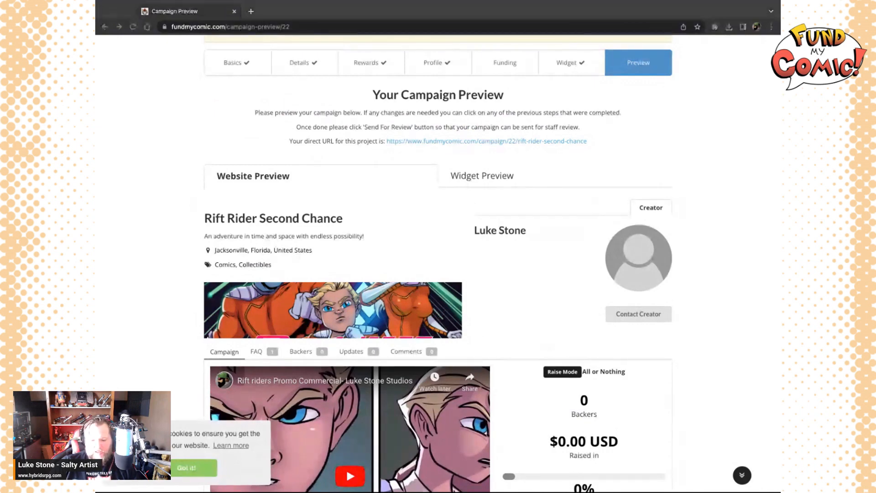